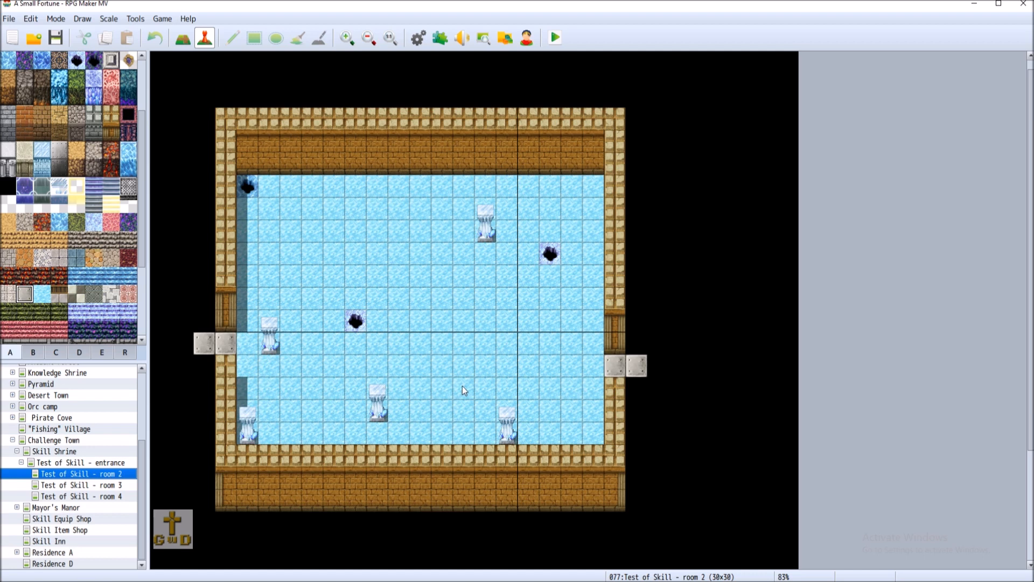
- Extend the metal floor three tiles east of the room's east doorway, across columns 23 to 25
left_click(183, 42)
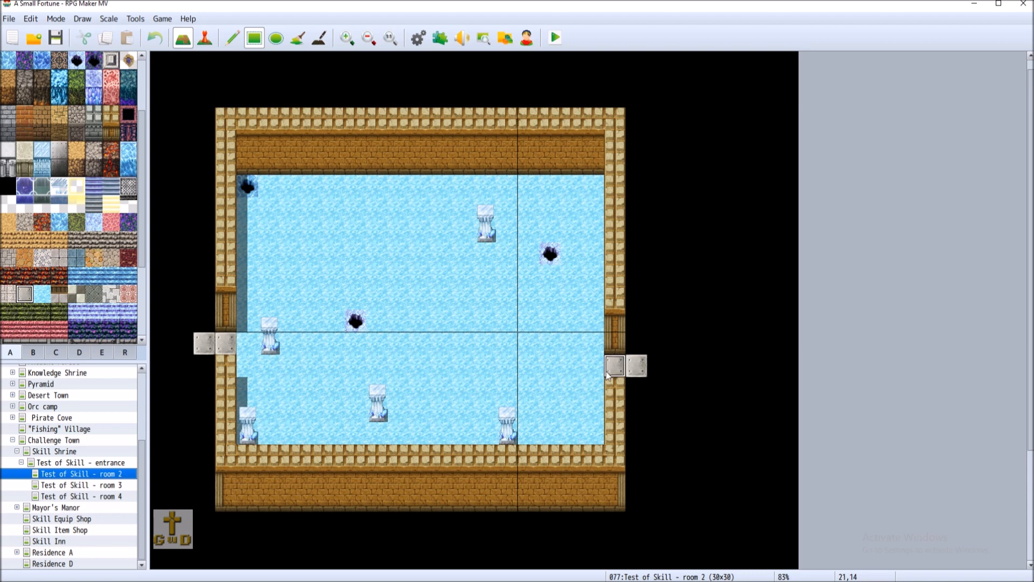
left_click(658, 365)
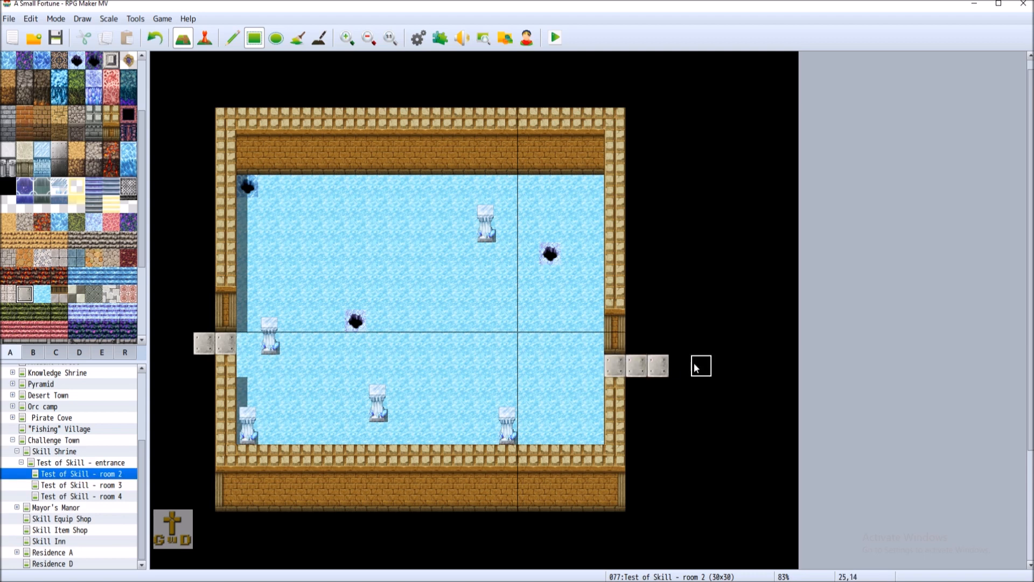
left_click(679, 365)
left_click(701, 365)
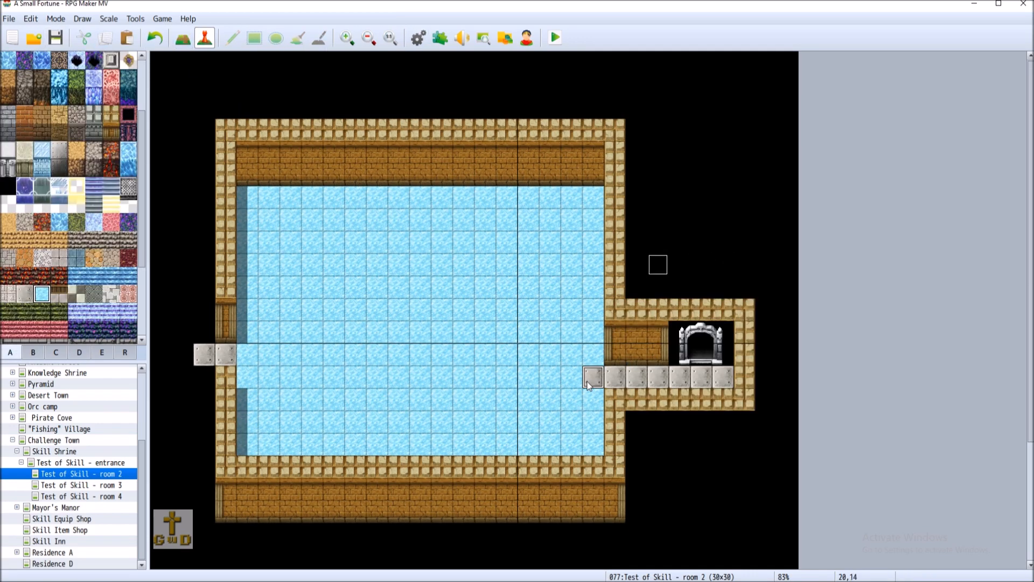
- Set the player's starting position on the metal tile at 20,14 inside the east doorway, and save the project
right_click(592, 377)
mouse_move(640, 530)
left_click(733, 533)
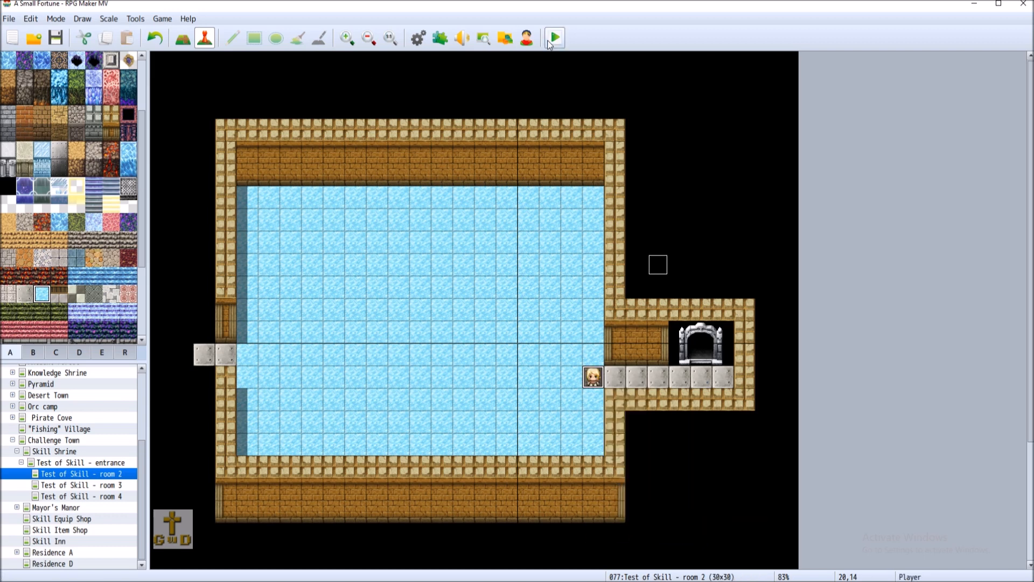
left_click(56, 38)
- Playtest the room by moving the party across the ice in all four directions, and close the game
left_click(555, 38)
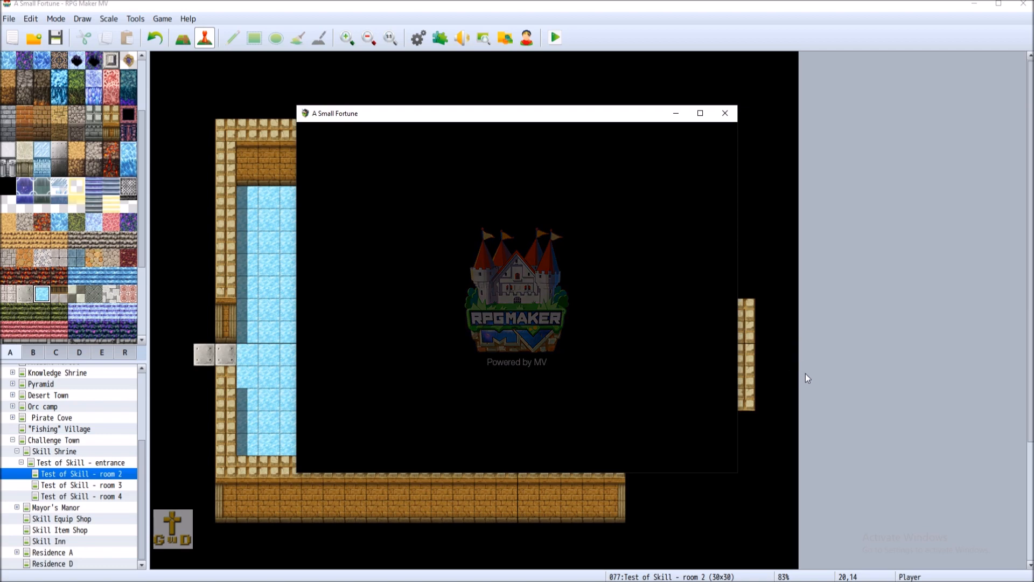
left_click(658, 372)
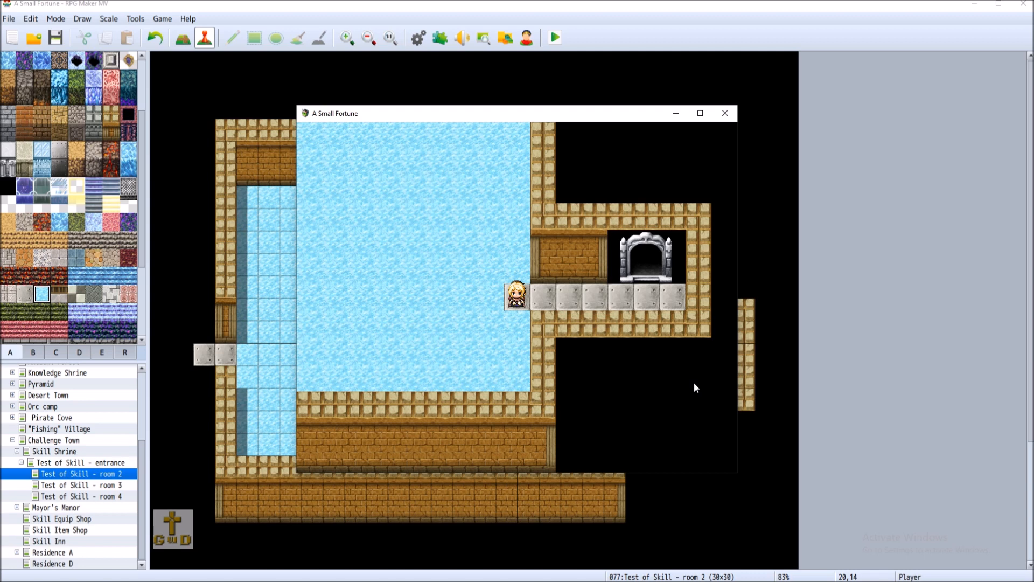
key("Down")
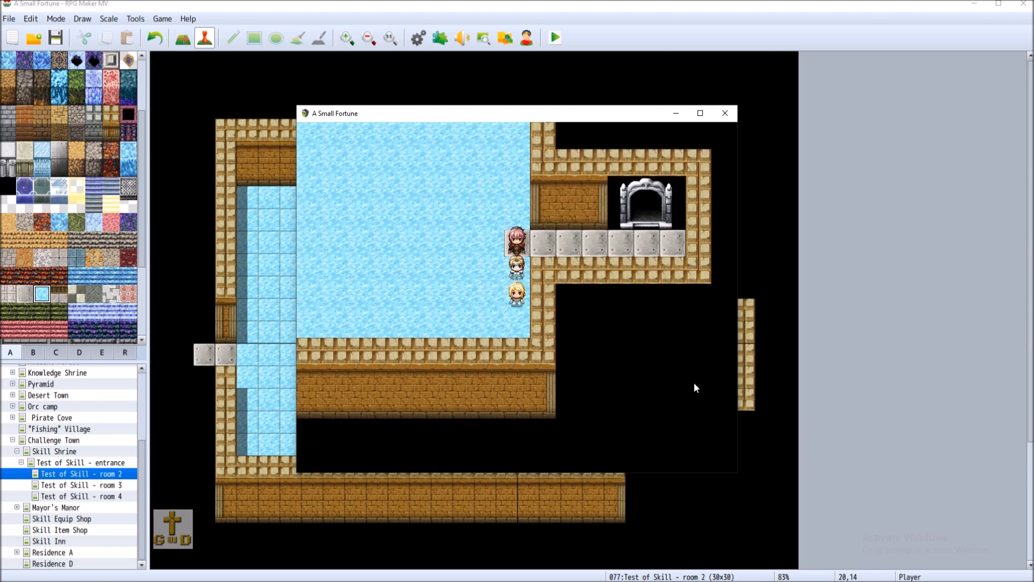
key("Left")
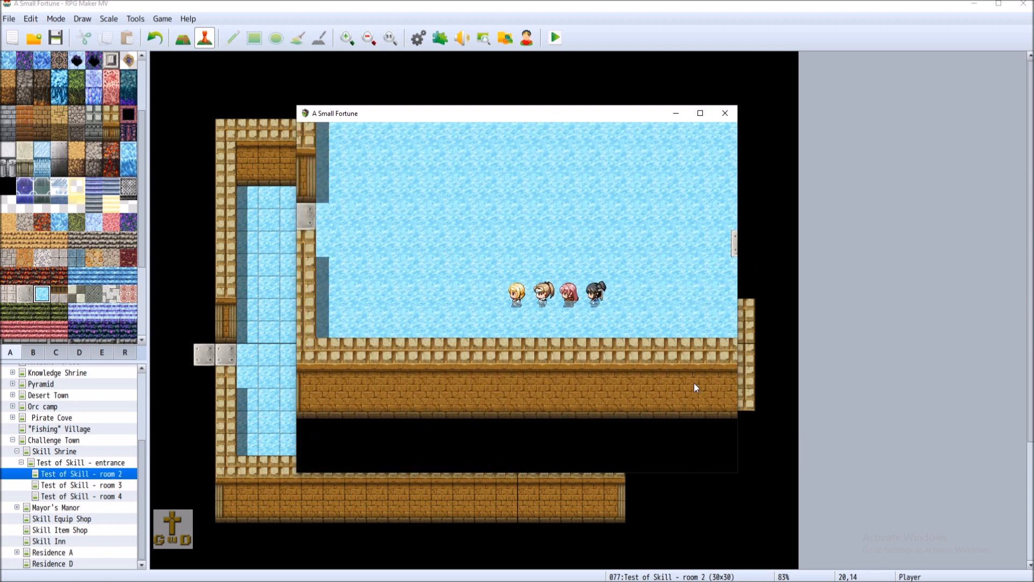
key("Right")
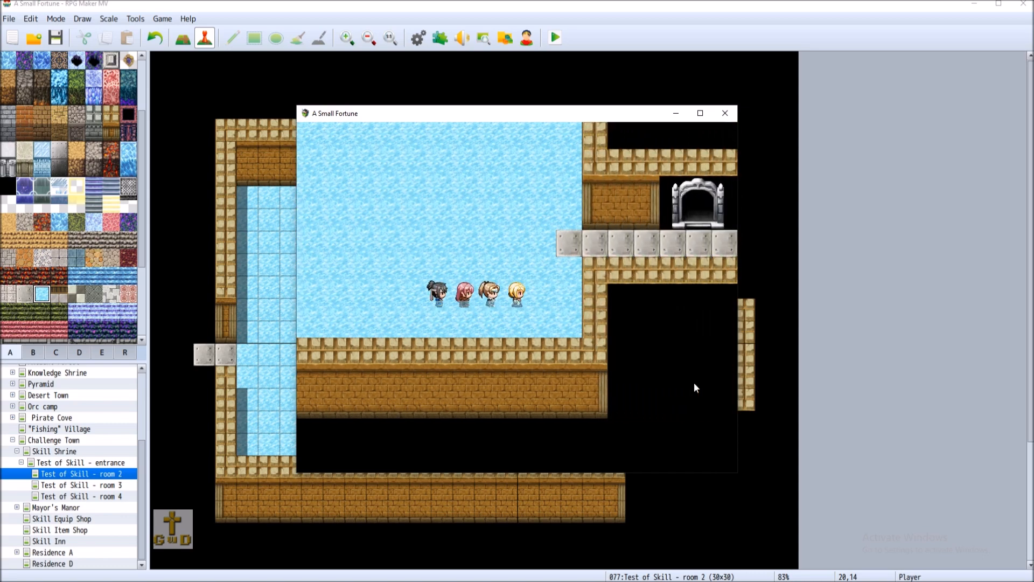
key("Up")
key("Left")
key("Right")
key("Down")
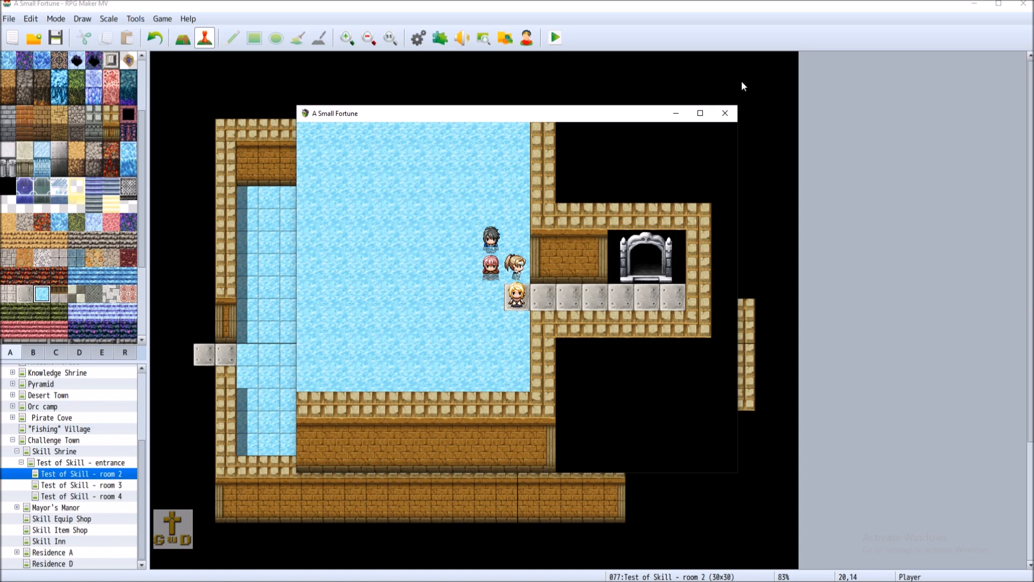
left_click(725, 113)
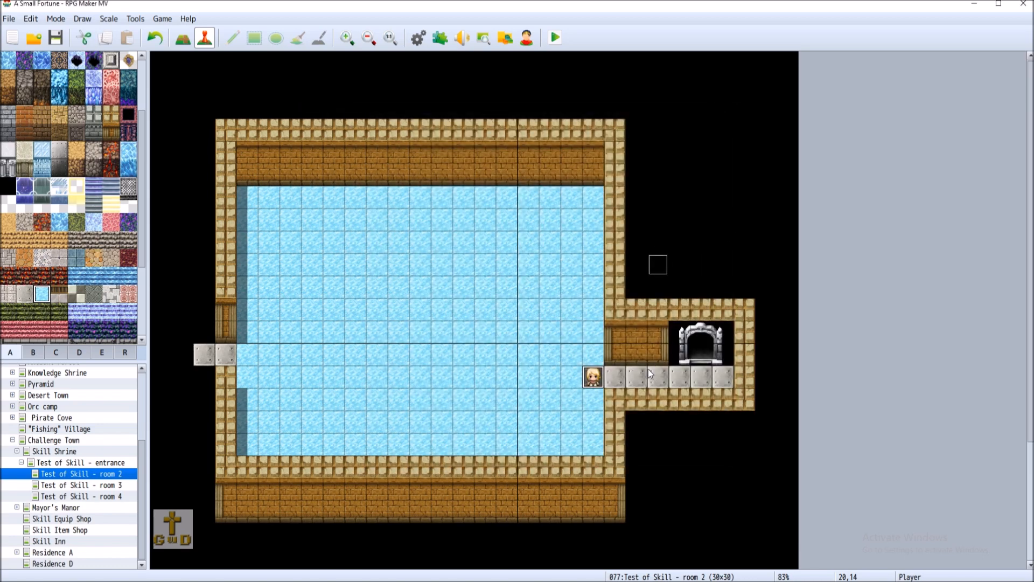
- Extend the ice floor three columns east, from column 21 to 23 and row 4 to 18, painting over the east wall
left_click(183, 38)
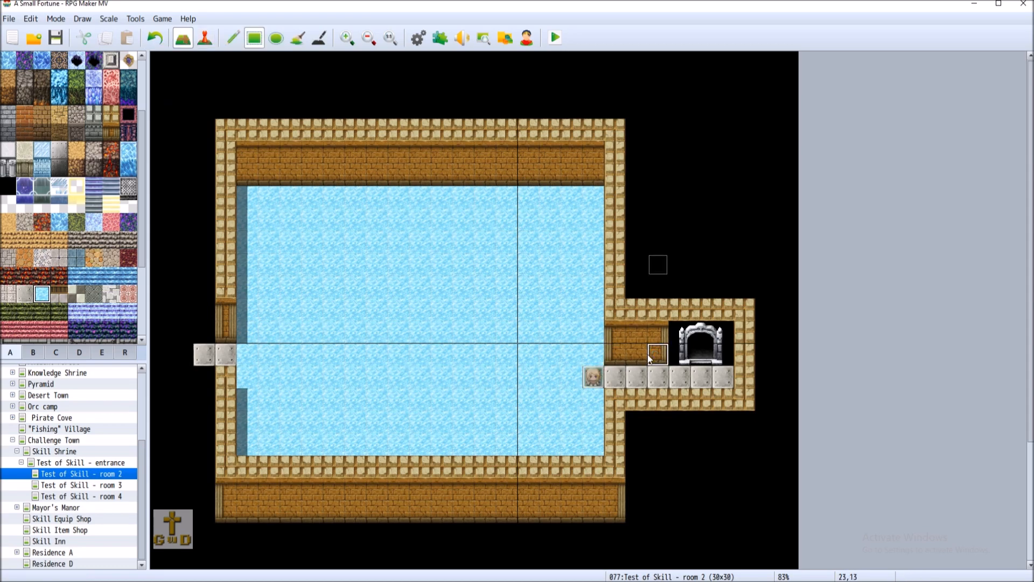
mouse_move(652, 355)
left_mouse_down()
mouse_move(645, 137)
mouse_move(622, 167)
mouse_move(620, 159)
left_mouse_up()
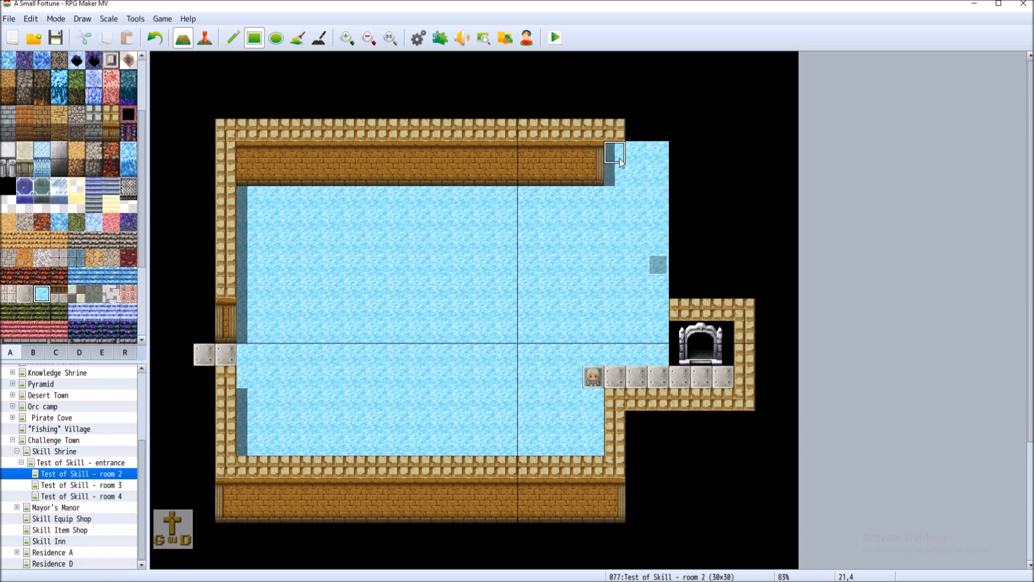
left_click_drag(614, 375, 648, 463)
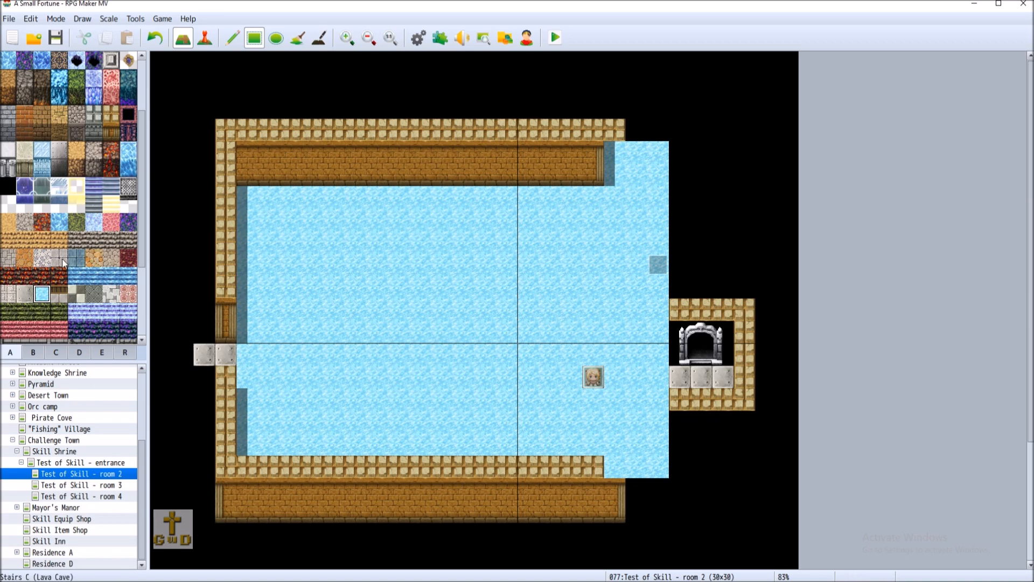
- Extend the north wall's brick face and its stone wall top across the new eastern columns
left_click(106, 121)
left_click(111, 132)
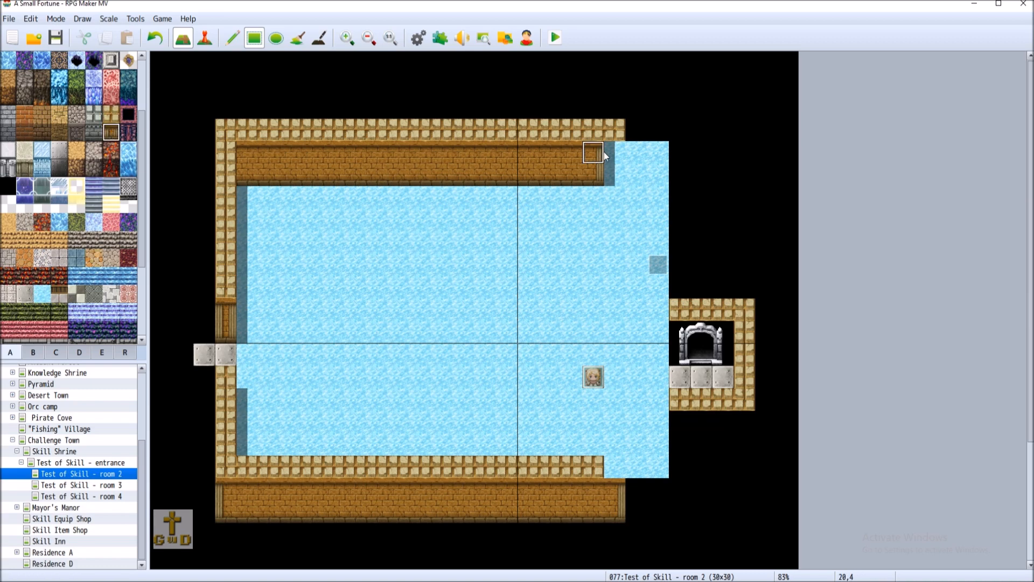
left_click_drag(603, 151, 638, 173)
left_click(111, 114)
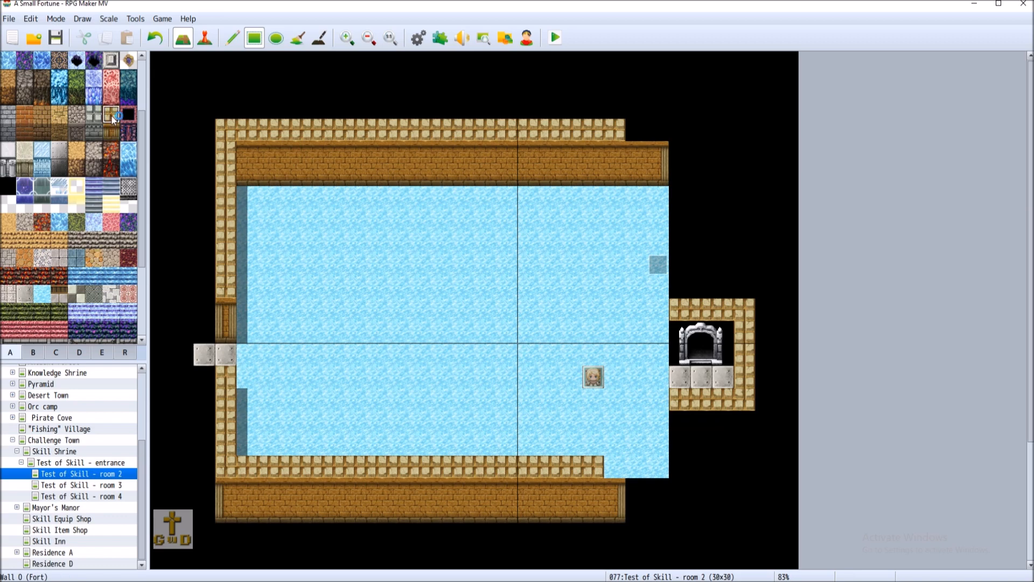
left_click(636, 130)
left_click(658, 130)
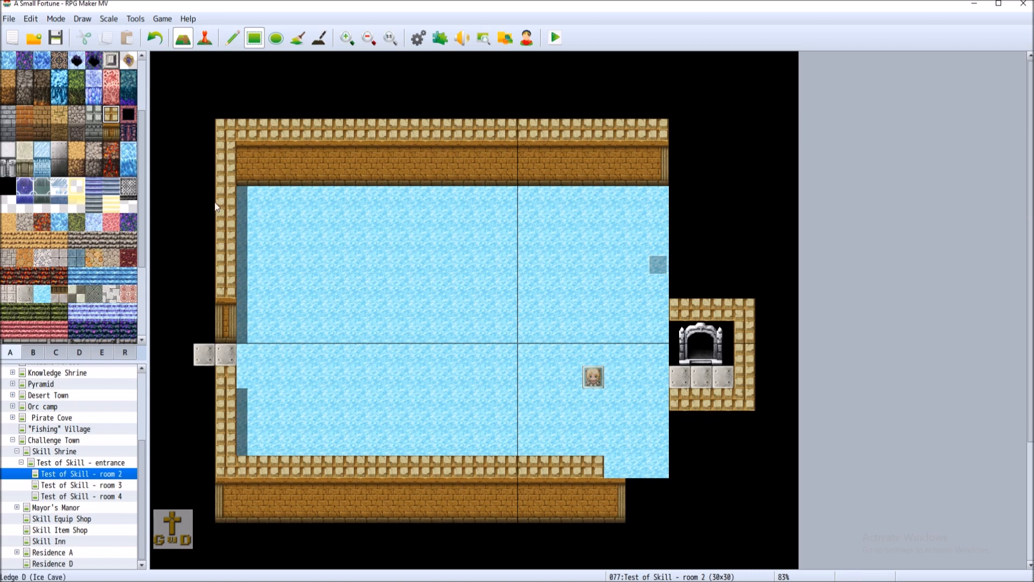
- Extend the south wall's stone top and brick face across the new eastern columns
left_click(615, 466)
left_click_drag(637, 476, 657, 473)
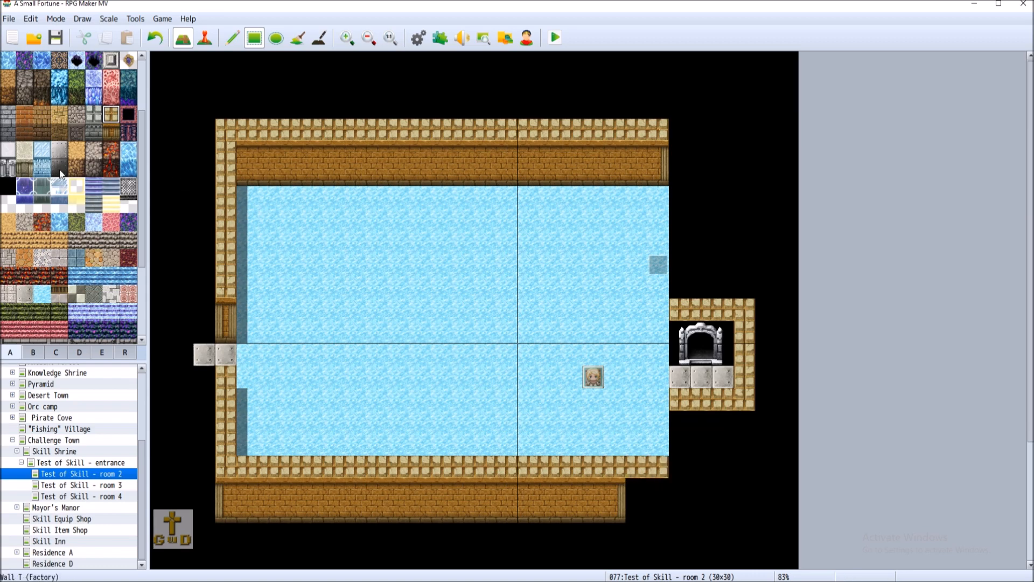
left_click(111, 132)
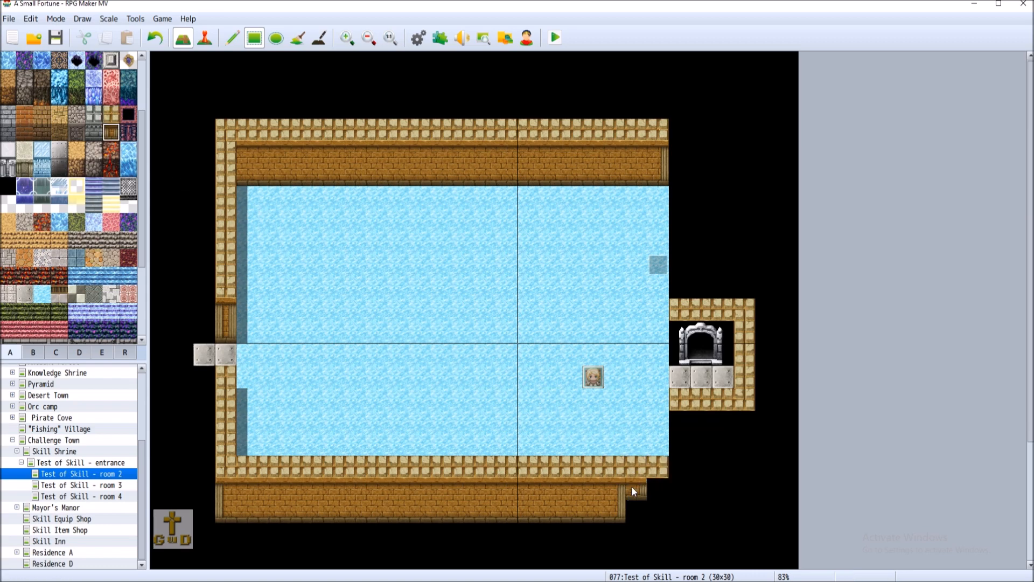
- Draw a stone east wall in column 24 with brick faces below it and the exit alcove, and save the project
left_click(111, 115)
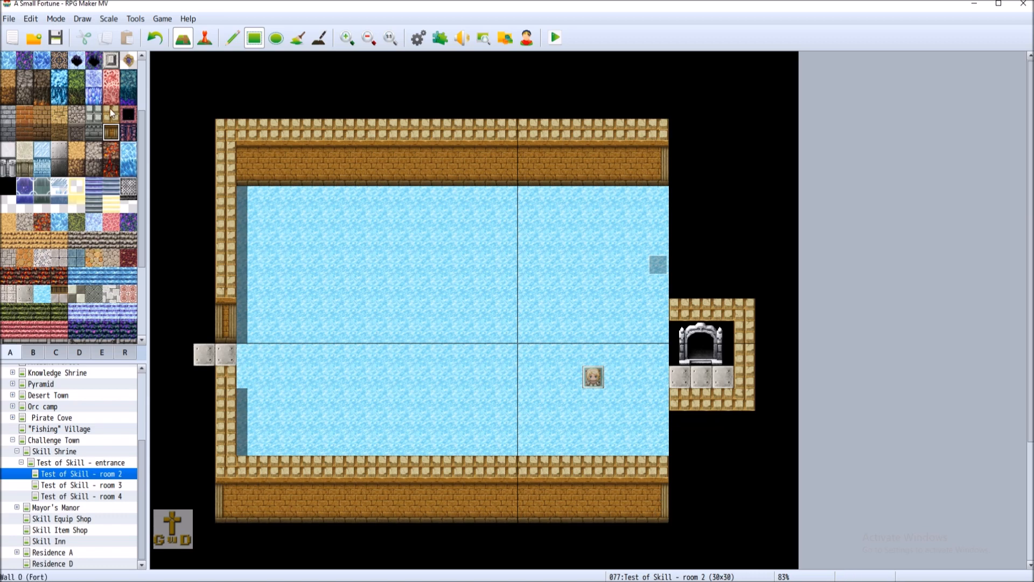
left_click_drag(680, 130, 690, 469)
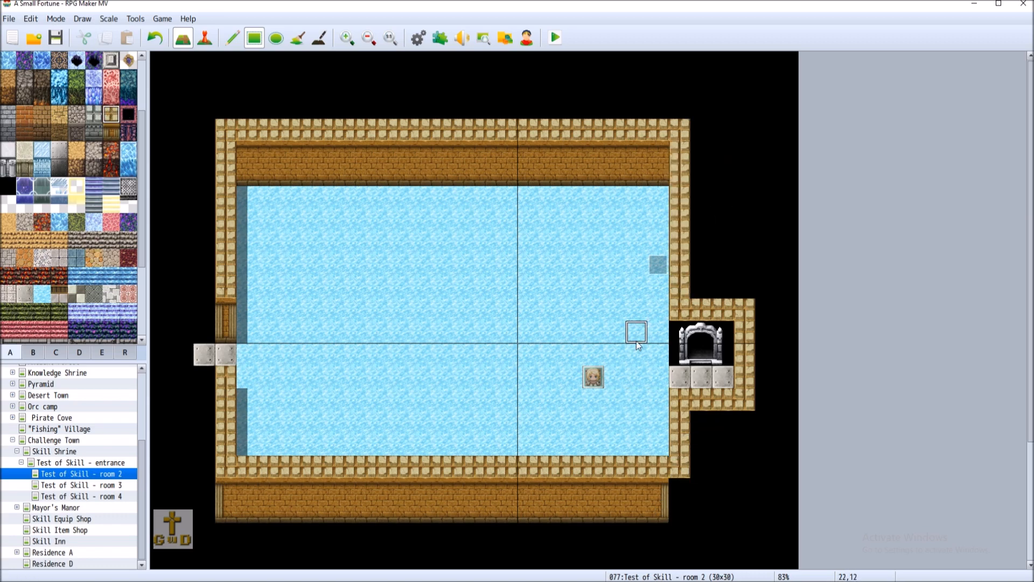
left_click(113, 129)
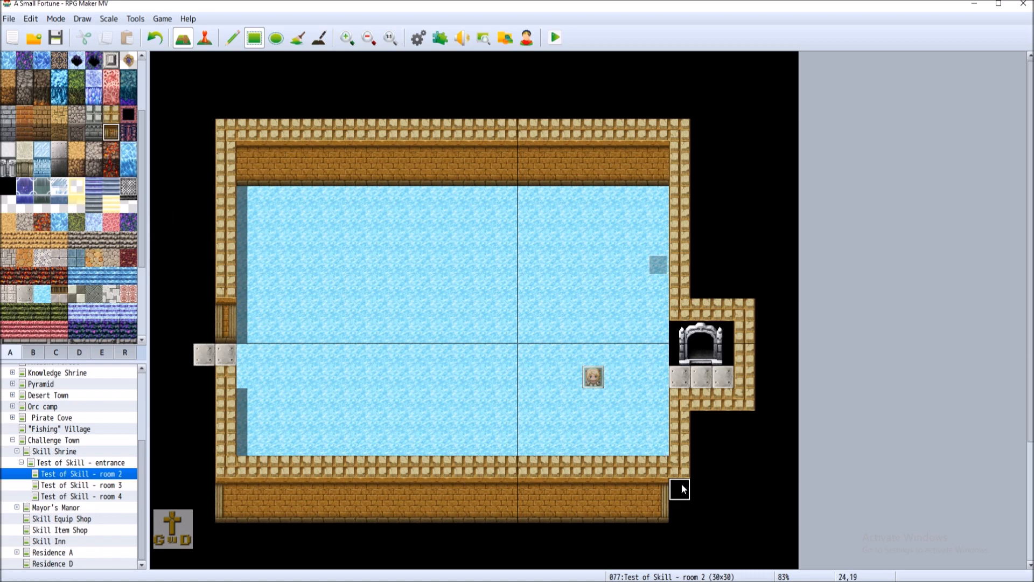
left_click(677, 510)
left_click_drag(697, 426, 731, 449)
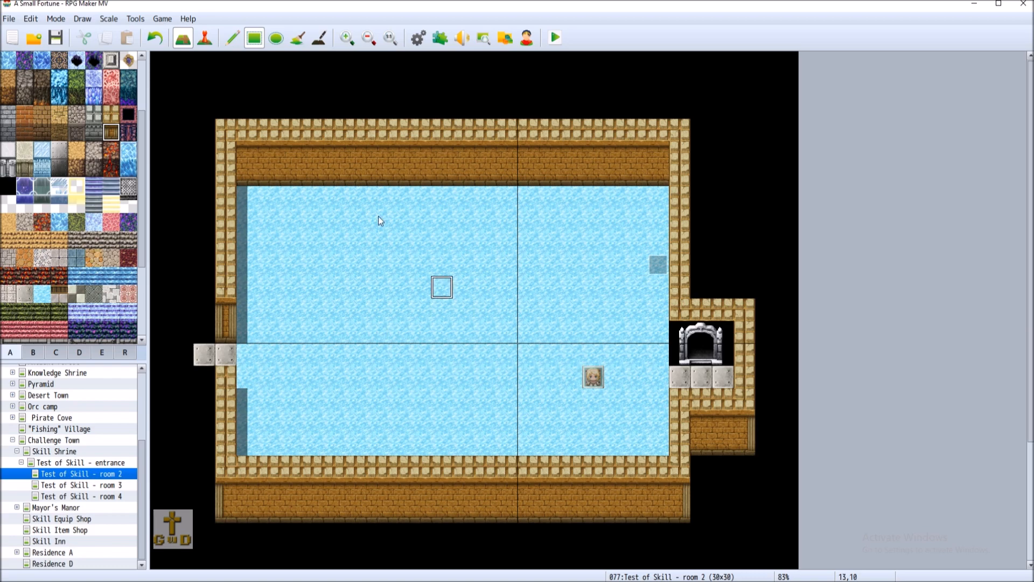
left_click(55, 36)
- Place a metal floor tile at 23,14, directly west of the exit alcove's metal floor
left_click(38, 294)
left_click(25, 294)
left_click(657, 377)
key("F6")
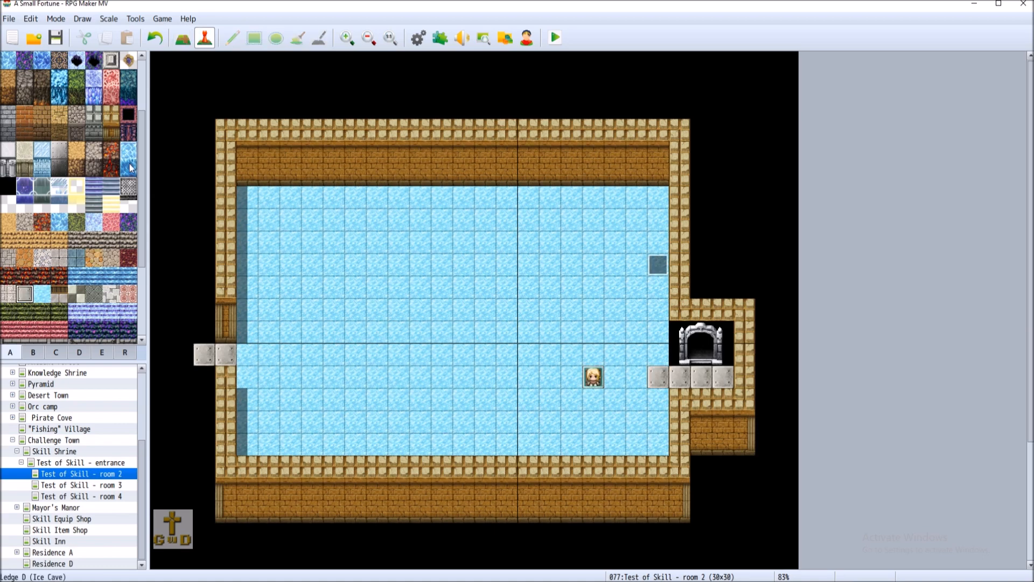
- Repaint the north wall's brick face and the main room's stone wall tops with ice cave wall tiles
left_click(129, 168)
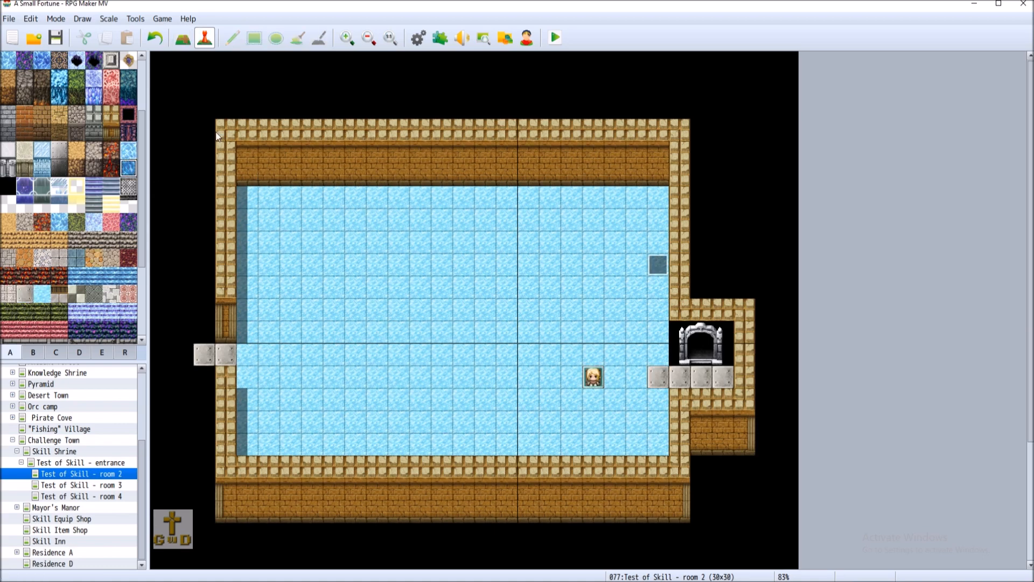
left_click(183, 38)
left_click(253, 155)
mouse_move(255, 156)
left_mouse_down()
mouse_move(295, 169)
mouse_move(654, 163)
mouse_move(631, 179)
left_mouse_up()
left_click(128, 150)
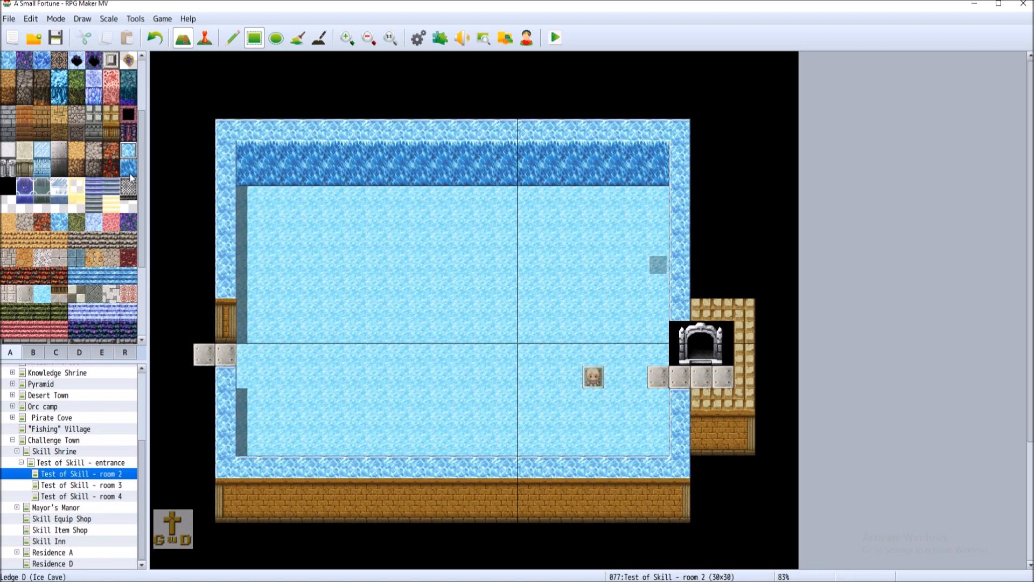
- Repaint the brick faces above the west doorway, below the exit alcove and along the south wall with ice
left_click(129, 168)
left_click(226, 310)
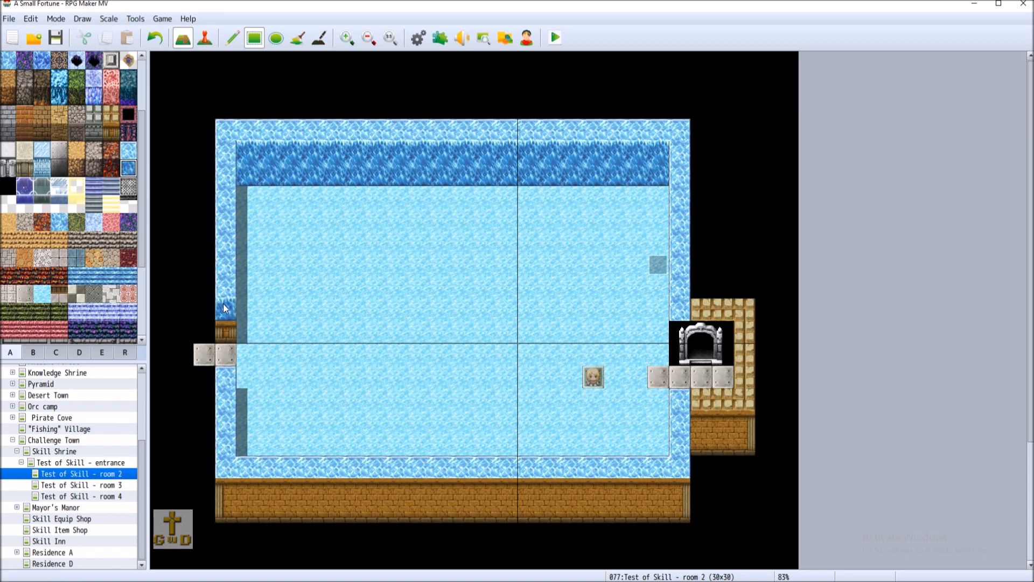
left_click(704, 427)
left_click(225, 500)
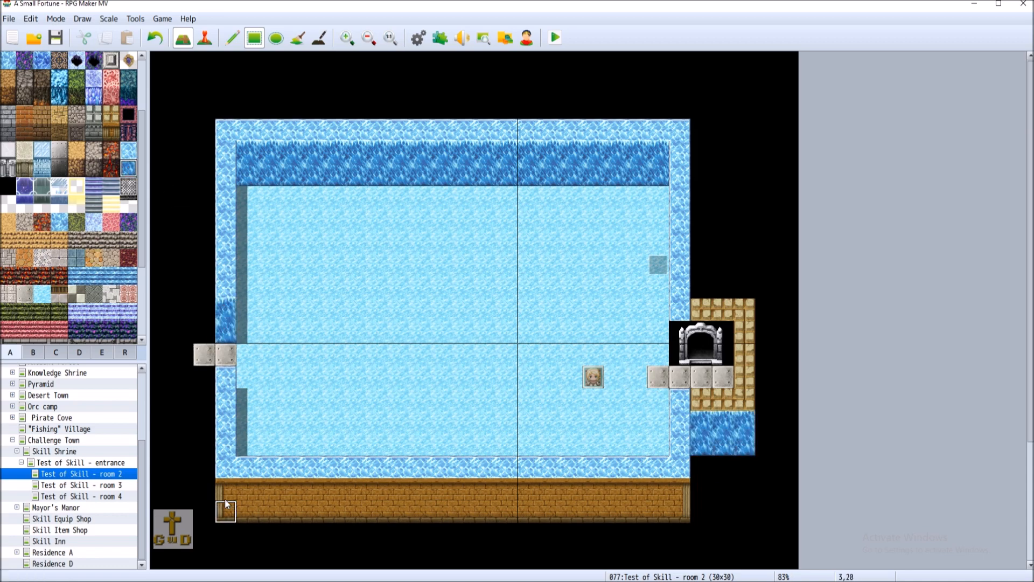
left_click_drag(238, 509, 679, 509)
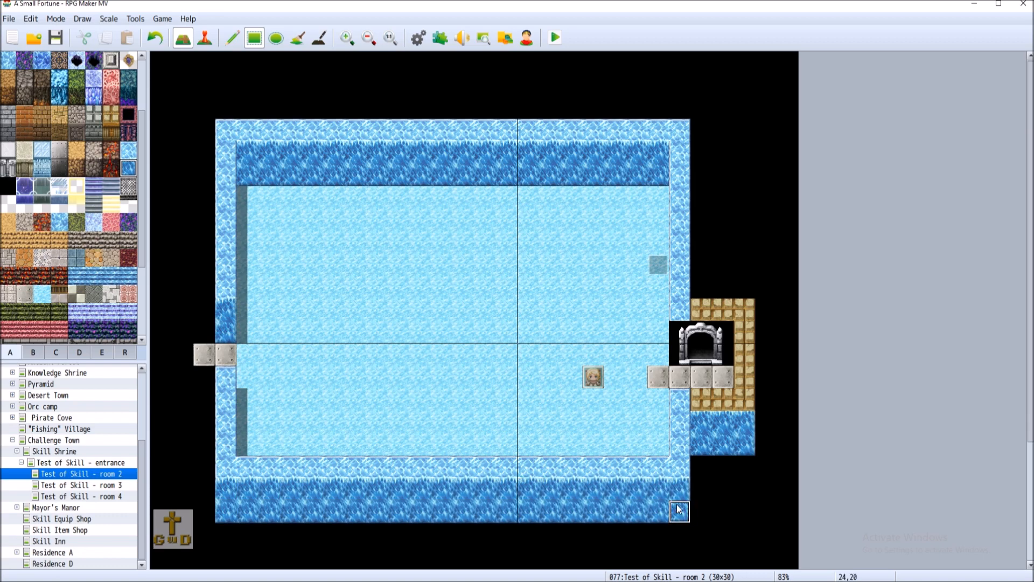
- Repaint the stone wall tops around the exit alcove with the ice cave wall top
left_click(128, 150)
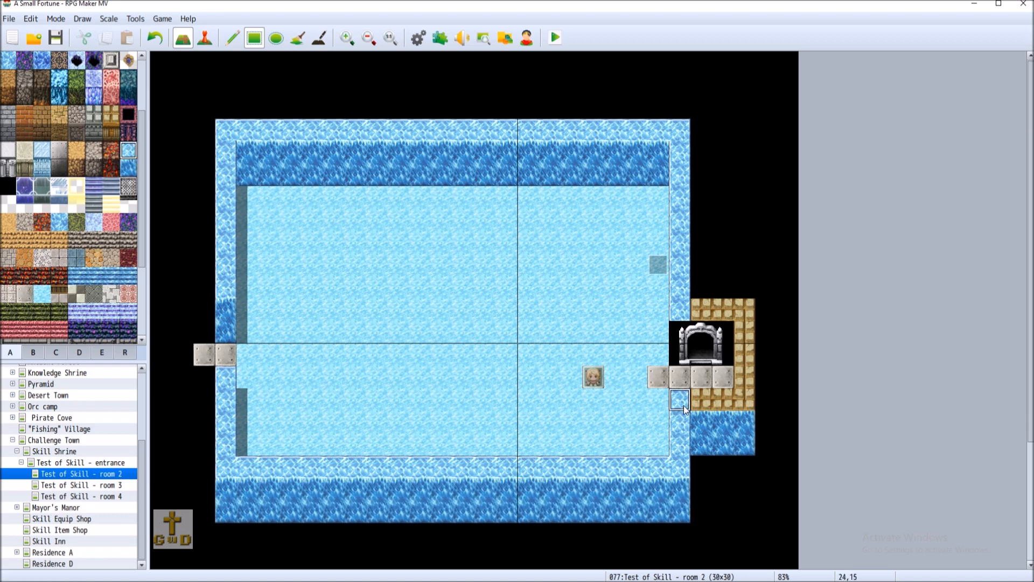
left_click_drag(707, 403, 740, 402)
mouse_move(699, 303)
left_mouse_down()
mouse_move(746, 314)
mouse_move(747, 385)
left_mouse_up()
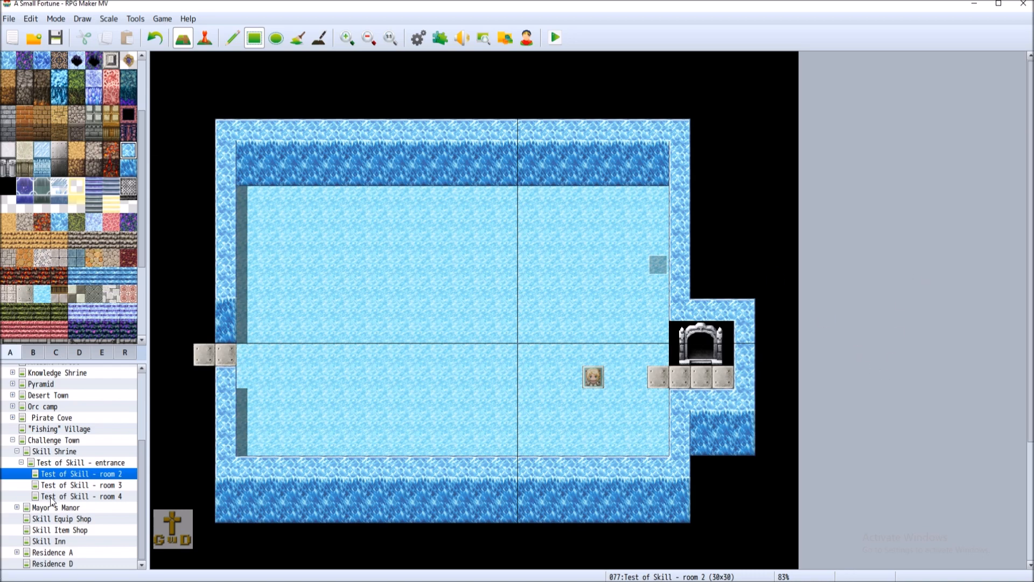
- View the Test of Skill room 3 and room 4 maps, and return to room 2
left_click(86, 486)
left_click(88, 496)
left_click(98, 474)
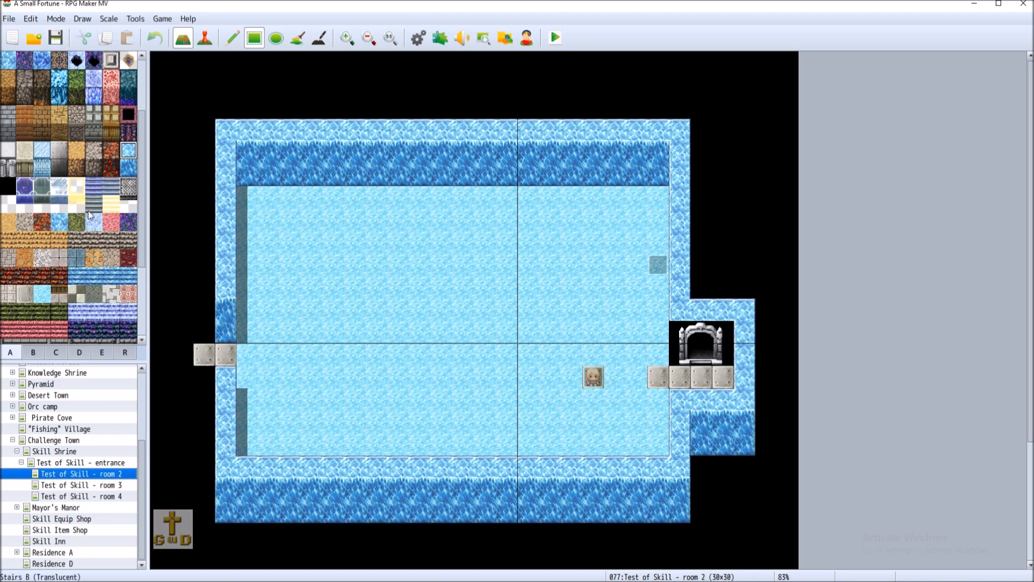
- Remove the player's starting position from 20,14 and set it on the metal tile at 23,14
left_click(204, 38)
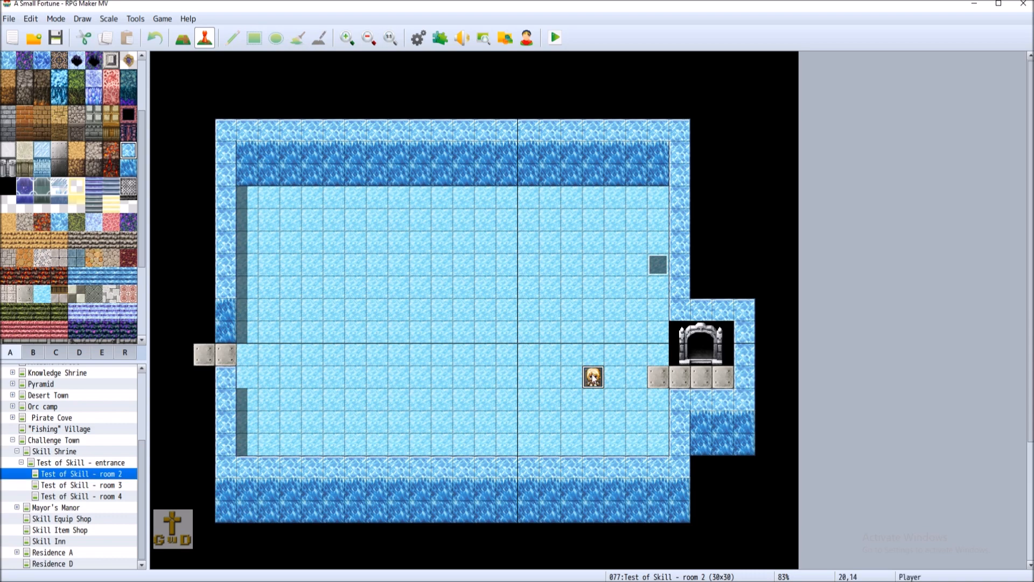
right_click(593, 373)
left_click(631, 411)
right_click(662, 378)
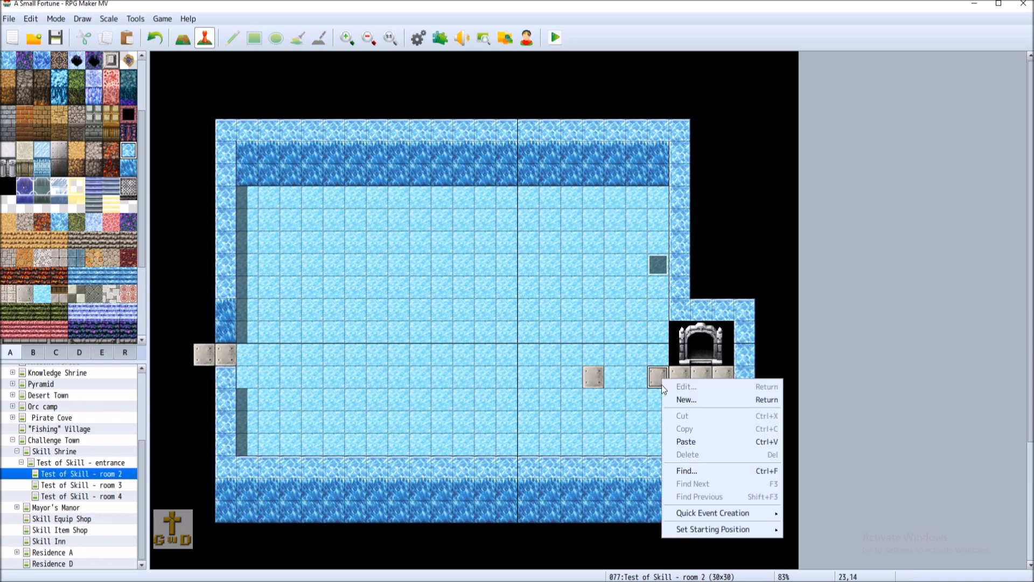
left_click(695, 530)
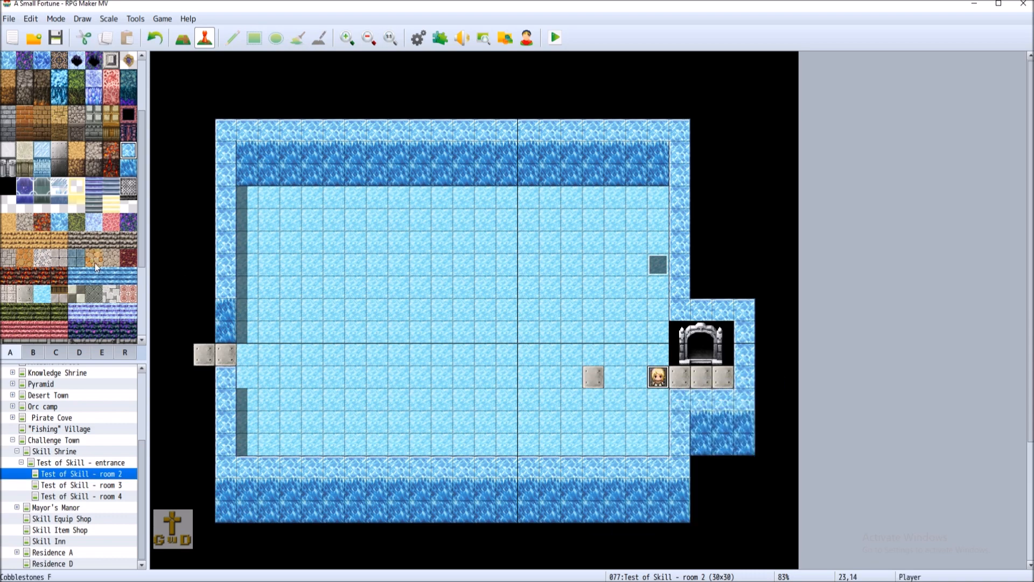
- Repaint the lone metal tile at 20,14 with the ice floor tile
left_click(42, 294)
key("F5")
left_click(594, 377)
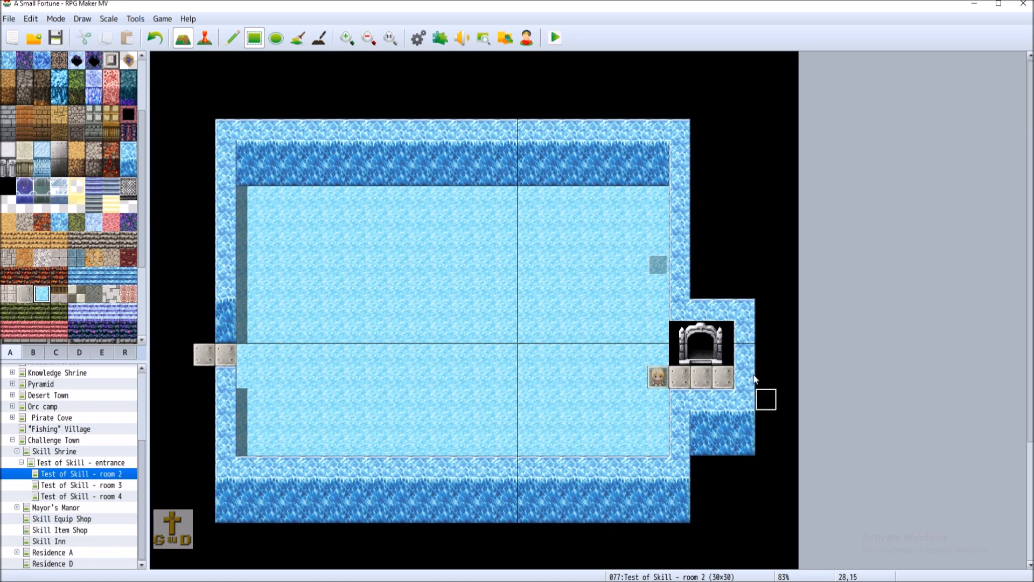
- Playtest a new game, sliding the party west, east, south and north over the ice from the metal tile, and end the playtest
left_click(555, 37)
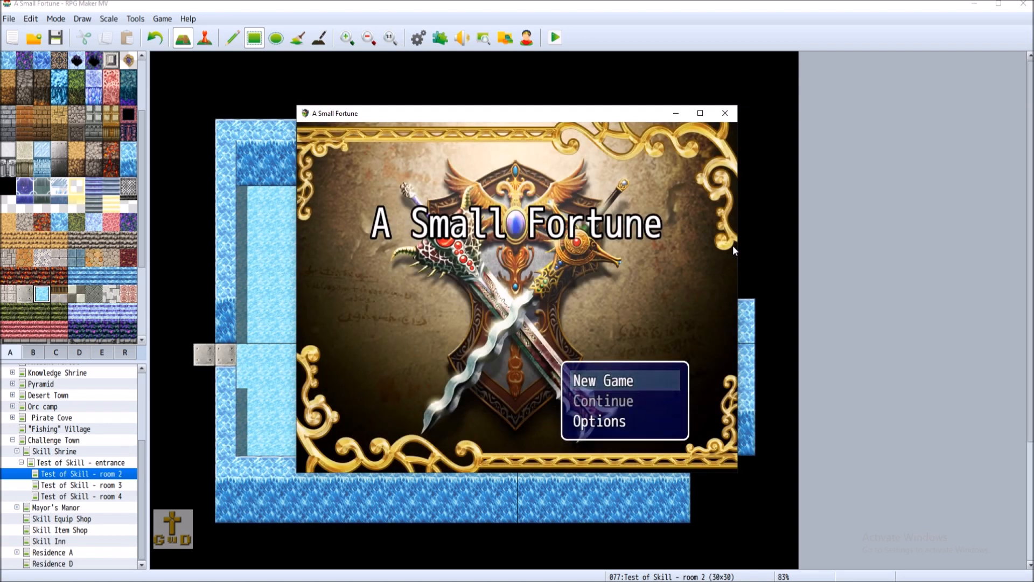
left_click(623, 379)
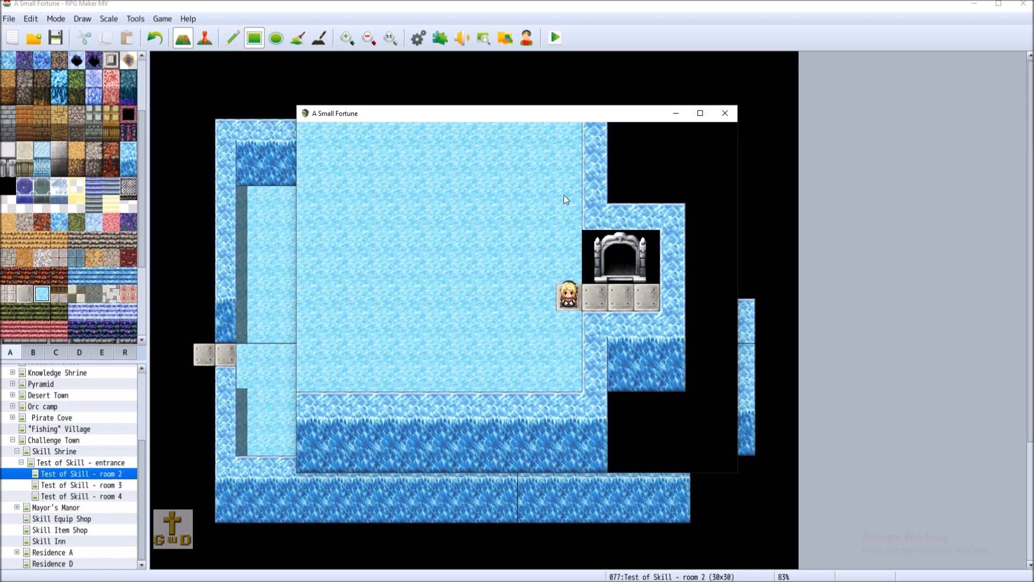
key("Left")
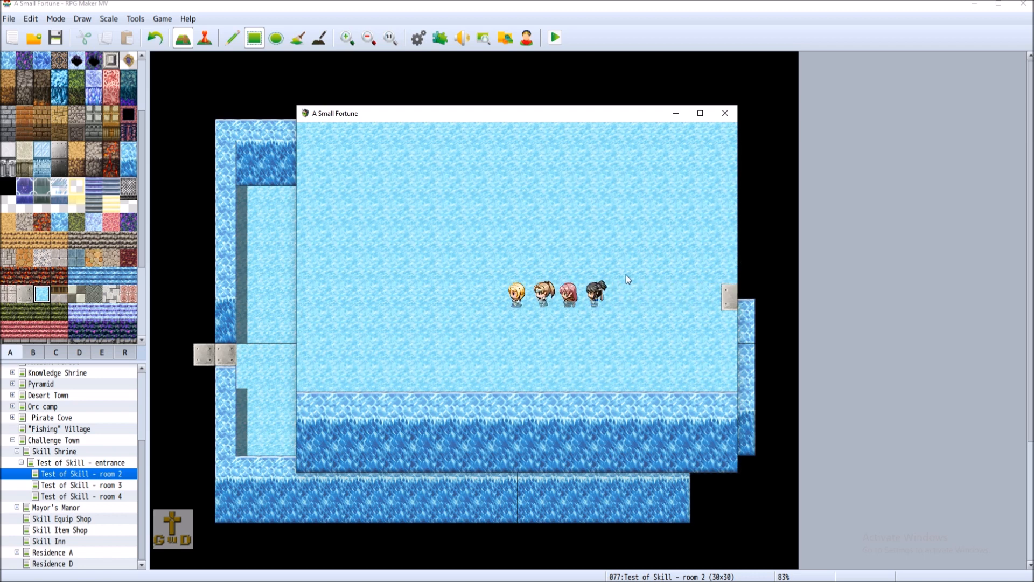
key("Right")
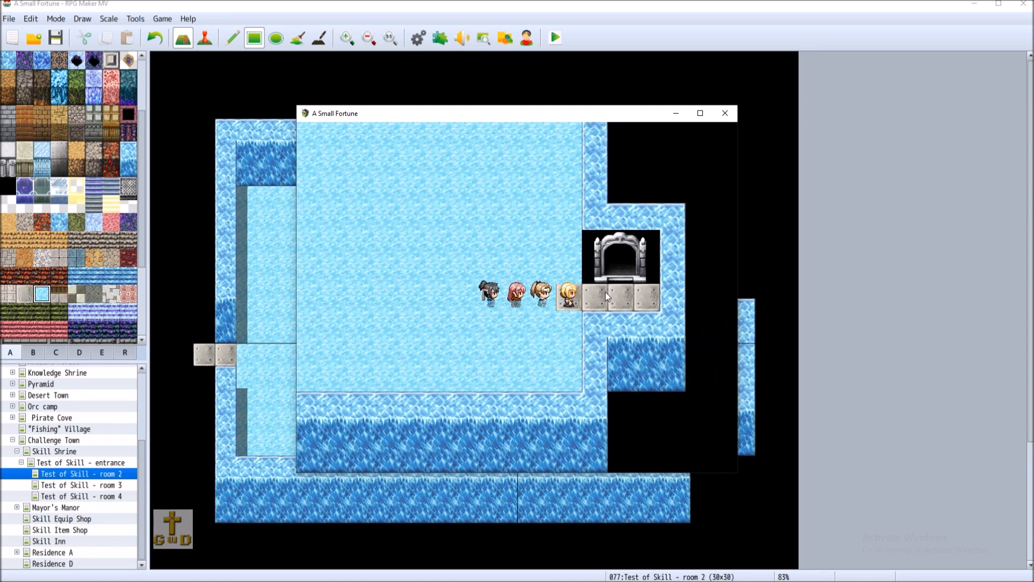
key("Down")
key("Up")
key("Up")
key("Down")
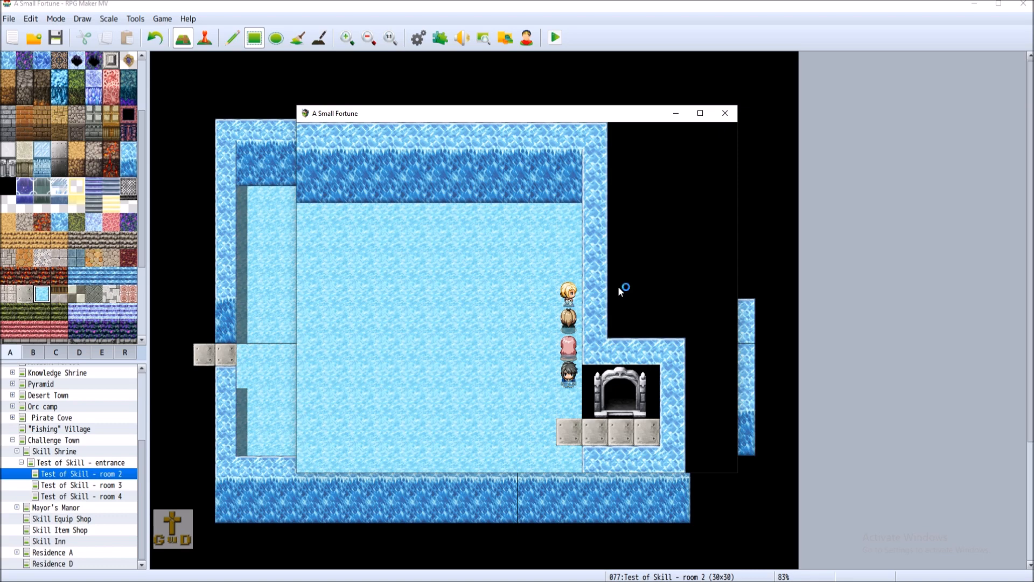
left_click(725, 114)
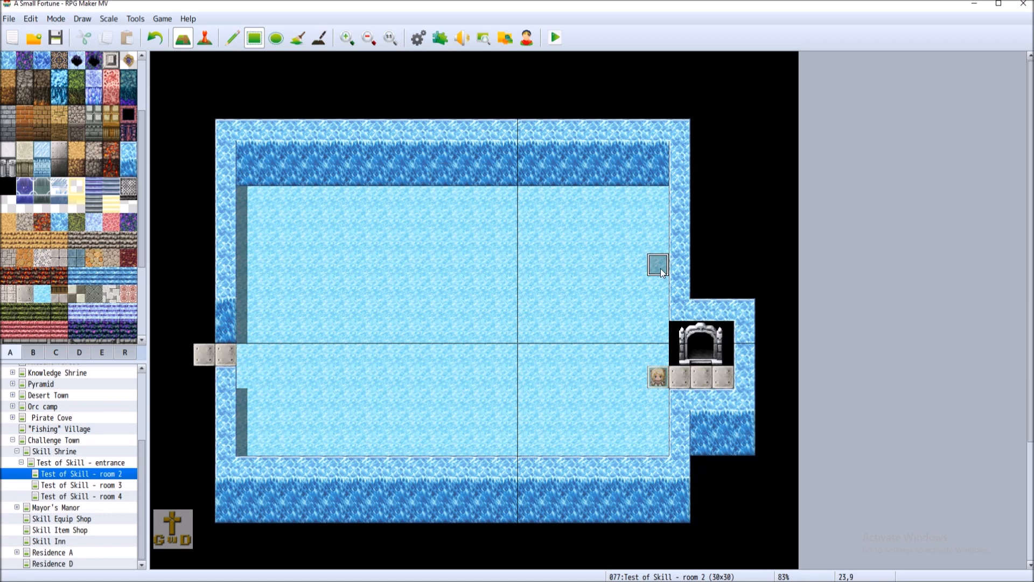
- Move the event at 23,9 out of the room to the black area at 29,10
left_click(205, 38)
right_click(650, 267)
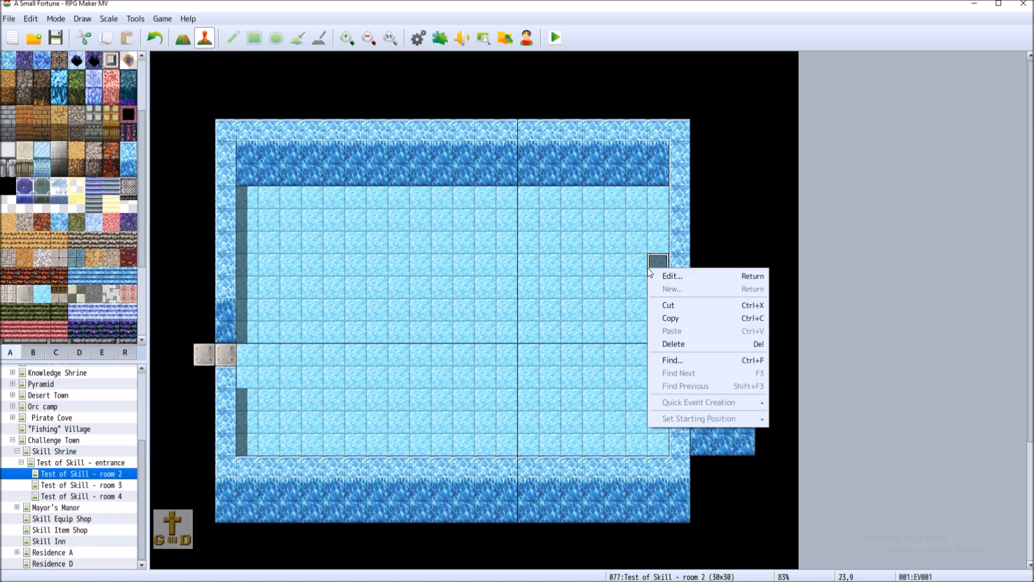
left_click(686, 306)
left_click(700, 284)
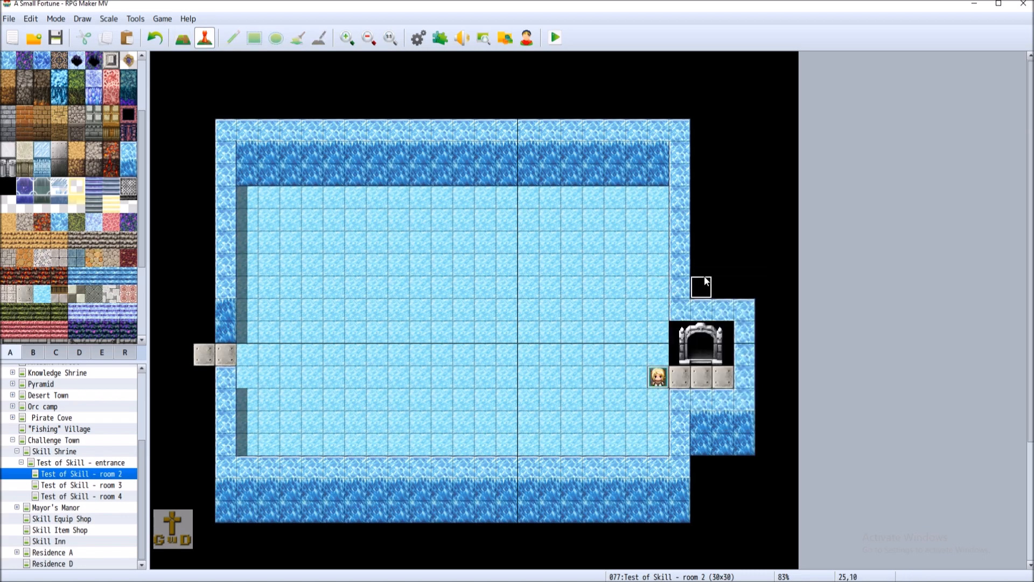
left_click(778, 297)
right_click(790, 294)
left_click(813, 356)
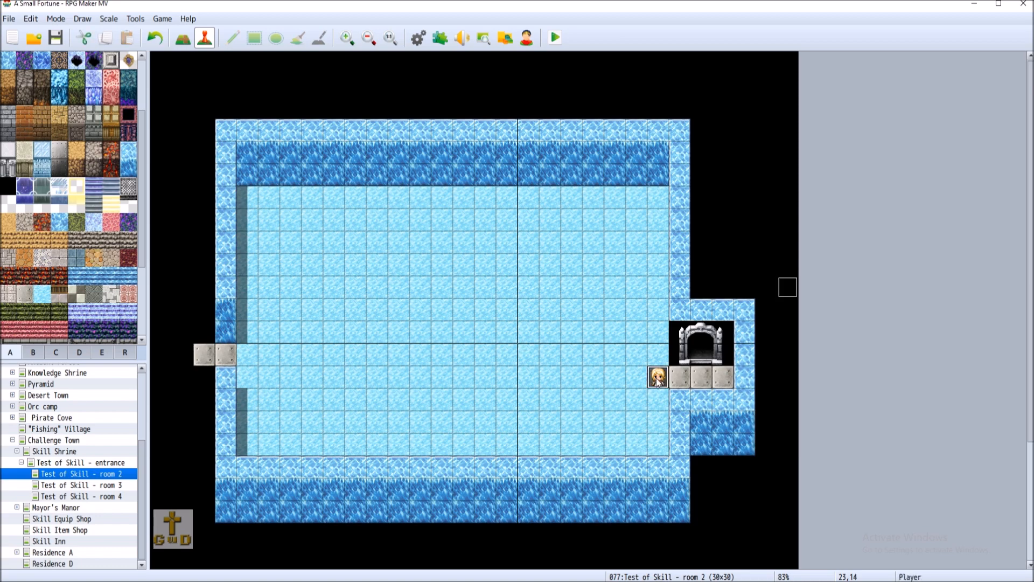
- Remove the player's starting position from 23,14 and set it at 13,6, just below the north wall
right_click(658, 379)
left_click(693, 416)
left_click(448, 200)
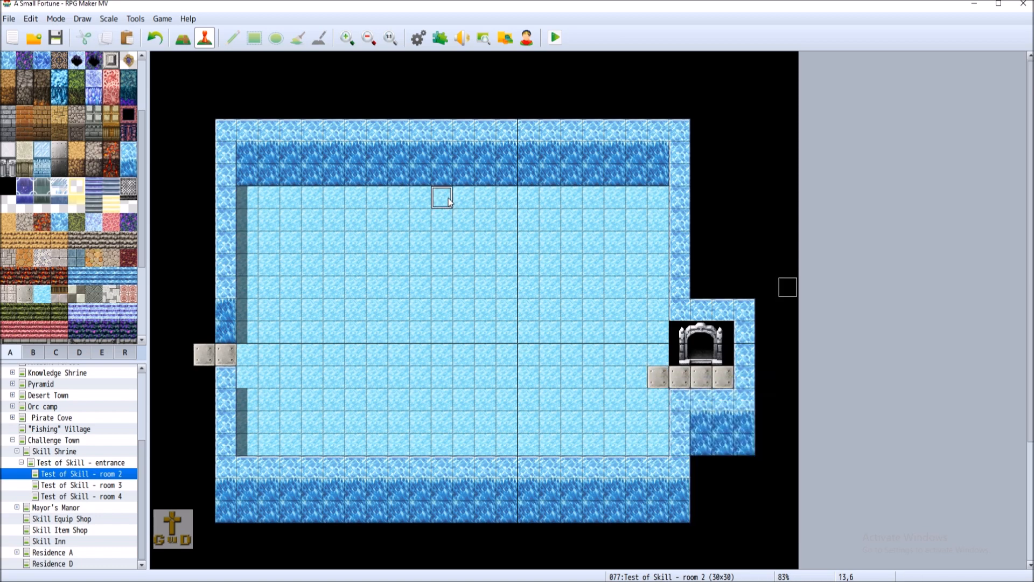
right_click(448, 201)
left_click(483, 261)
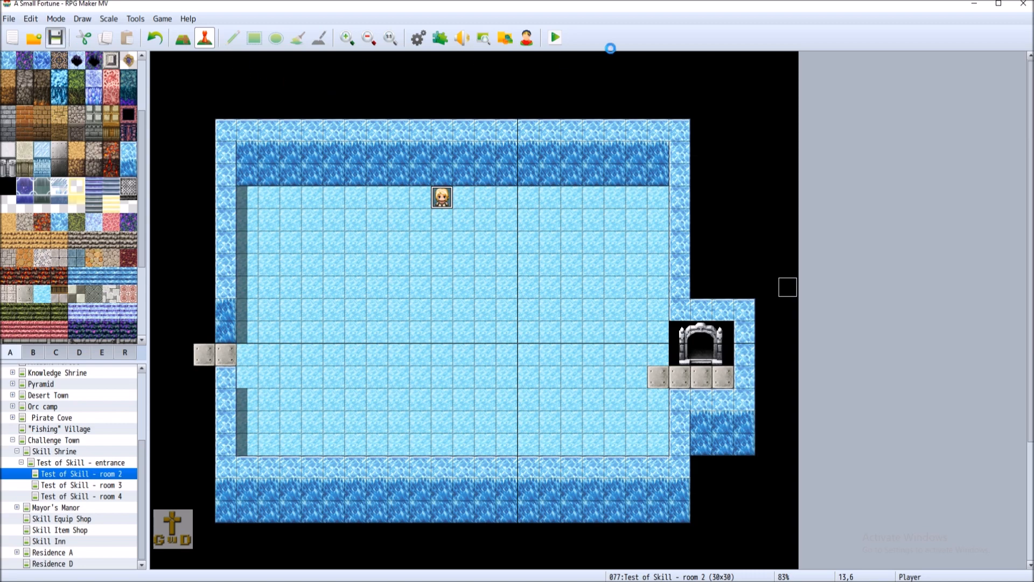
- Playtest a new game from the north wall, walk the party south over the ice, and end the playtest
left_click(557, 38)
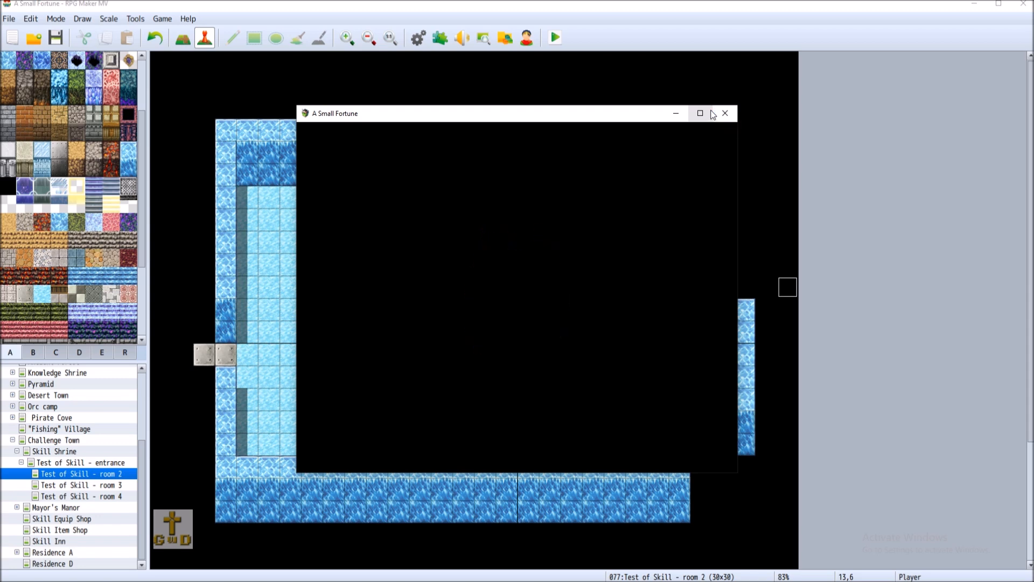
left_click(664, 386)
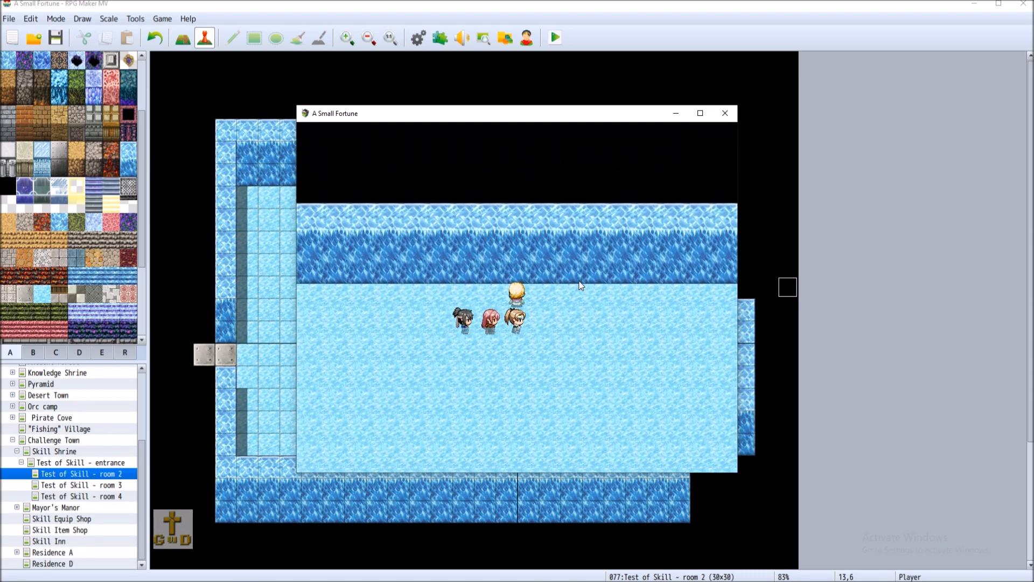
key("Down")
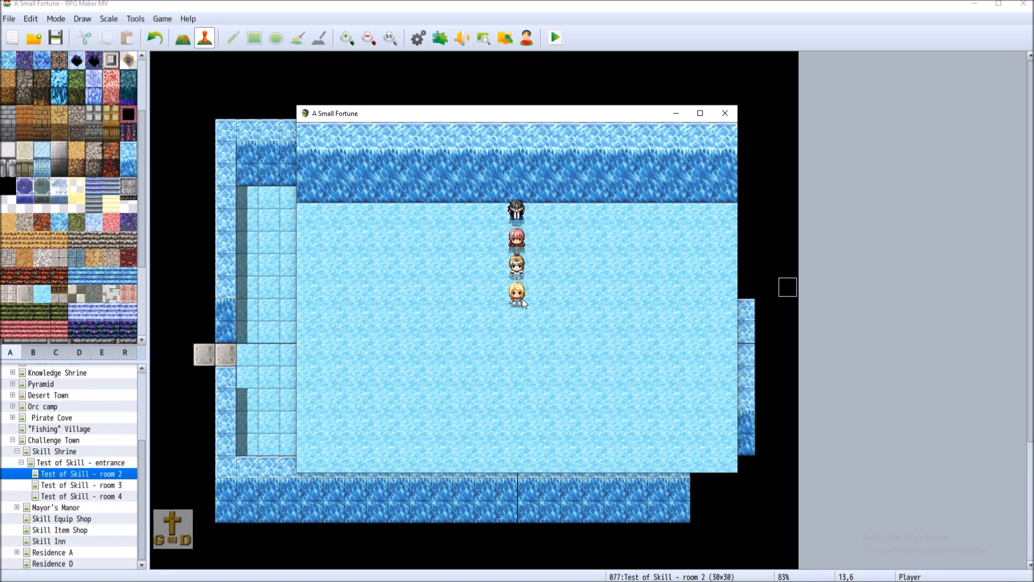
left_click(507, 325)
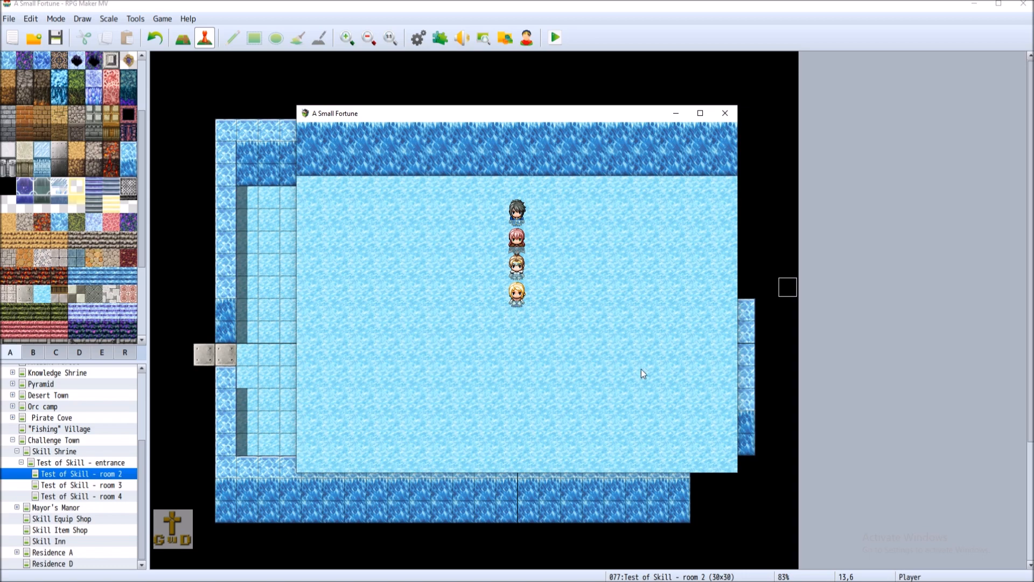
left_click(725, 113)
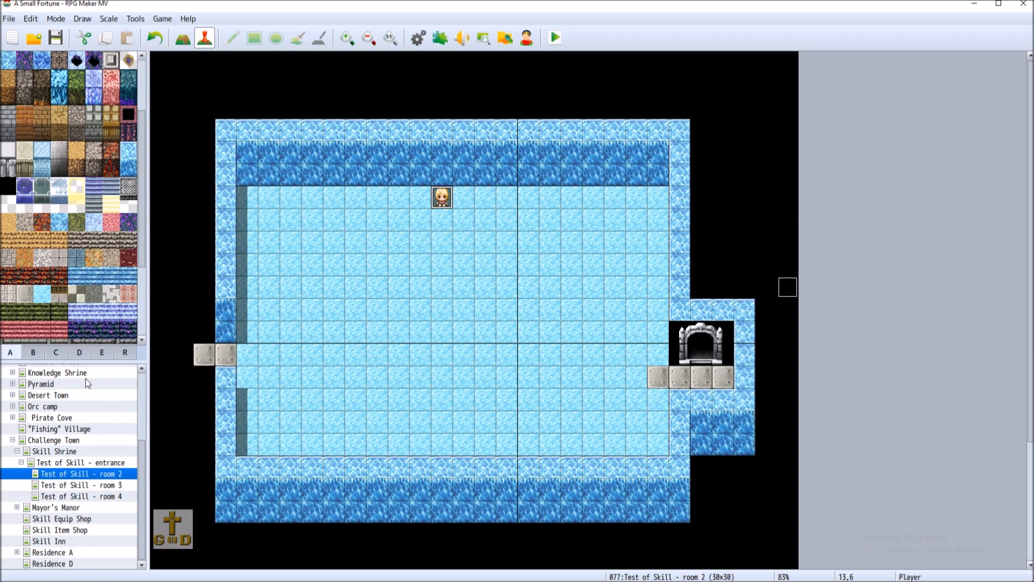
- Place the open ice cave entrance in the north wall around 13,6 and save the project
left_click(78, 355)
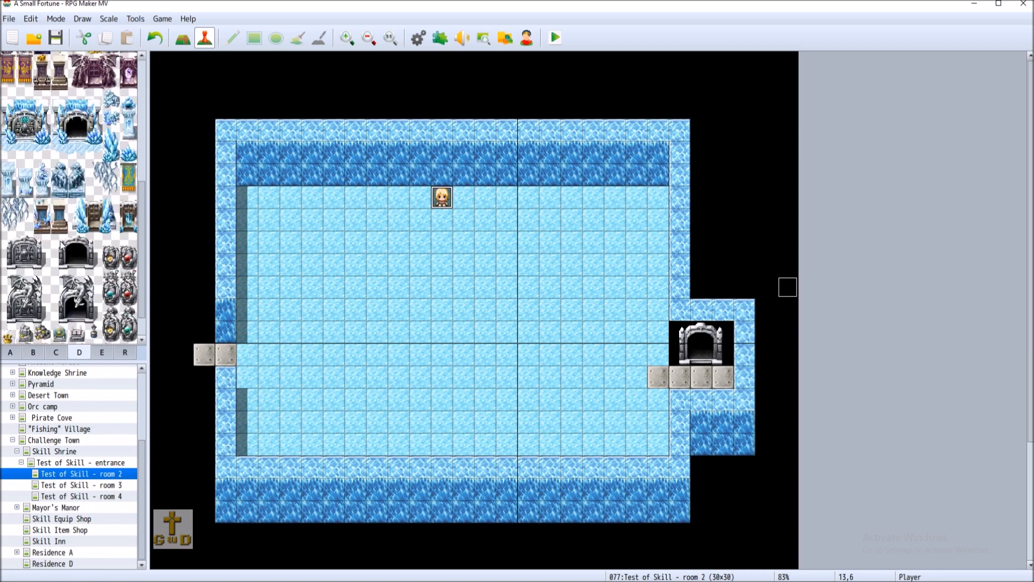
key("F5")
left_click_drag(60, 241, 91, 262)
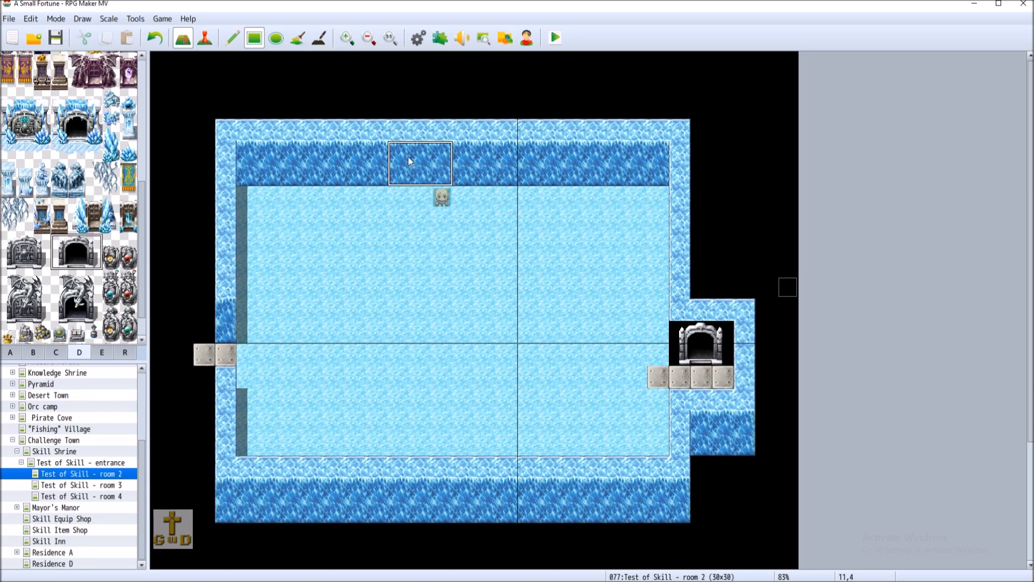
left_click(151, 40)
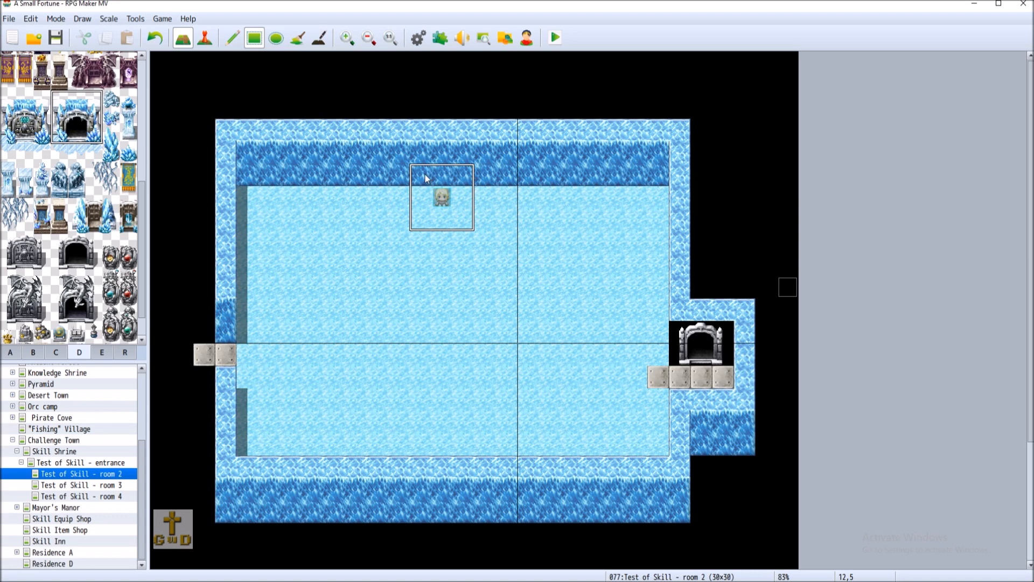
left_click(427, 167)
left_click(454, 191)
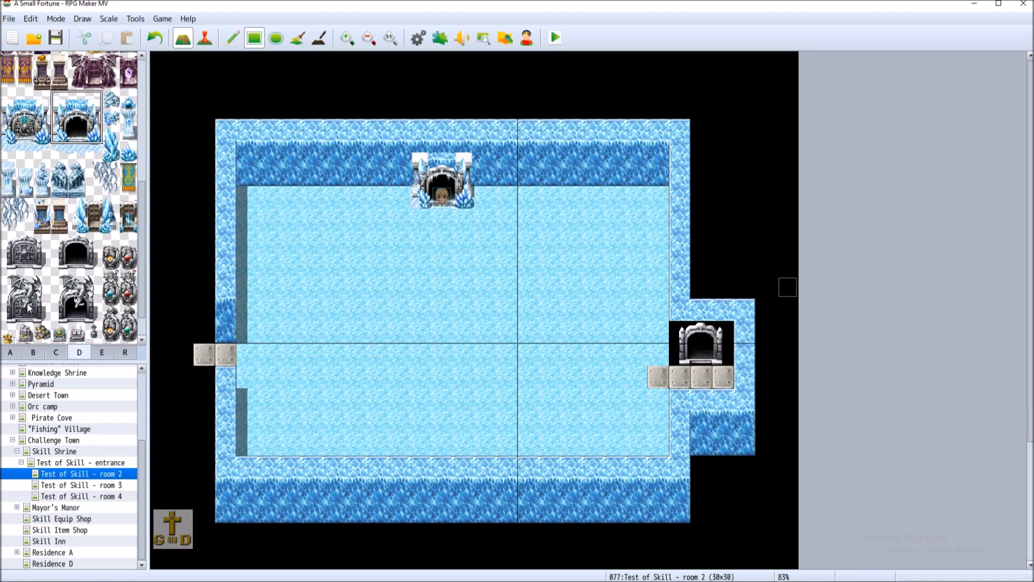
left_click(10, 352)
left_click(24, 306)
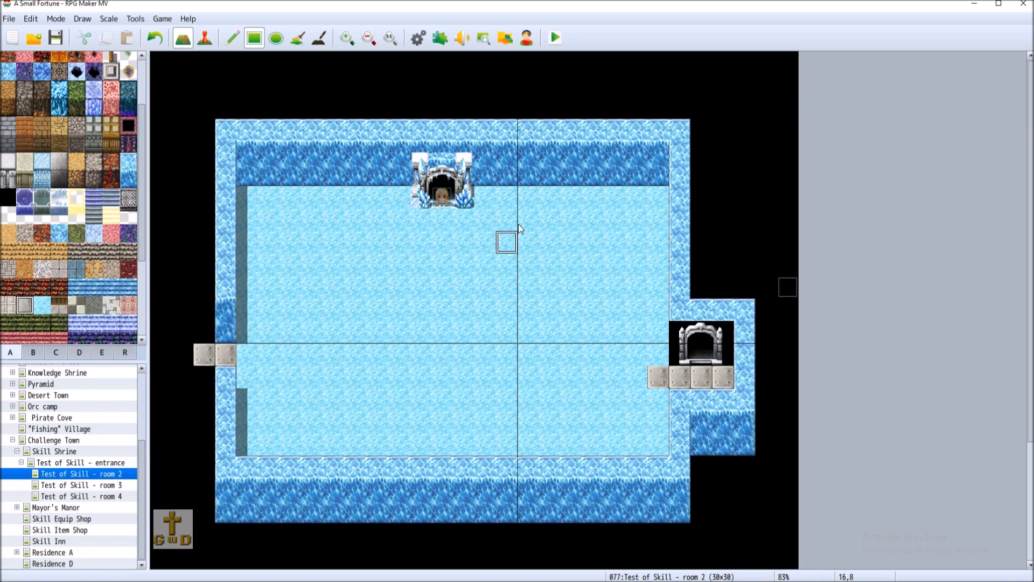
left_click(56, 37)
left_click(199, 40)
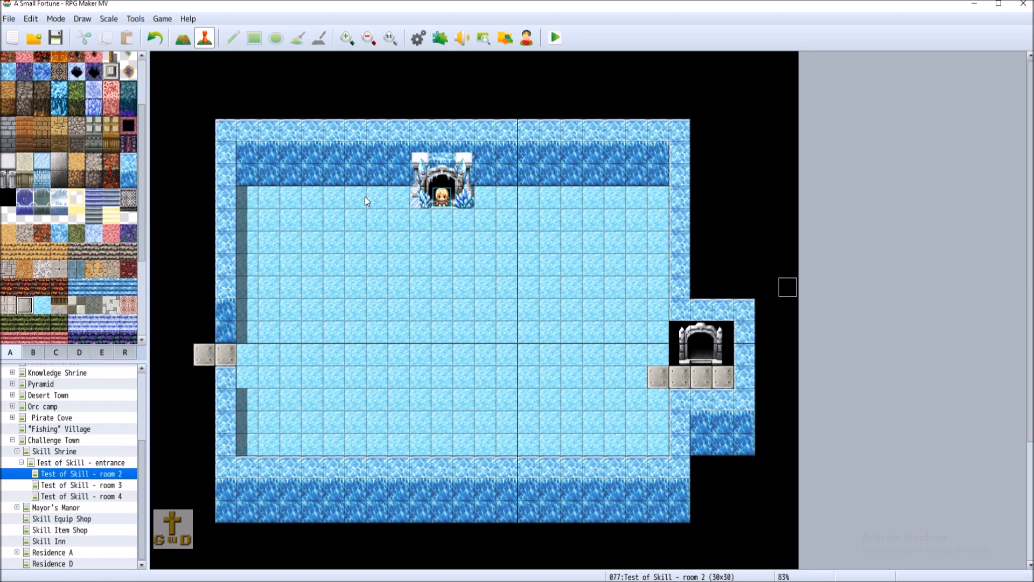
- Make the open ice cave entrance's doorway tile on sheet D of the Dungeon tileset passable and apply the change
left_click(418, 37)
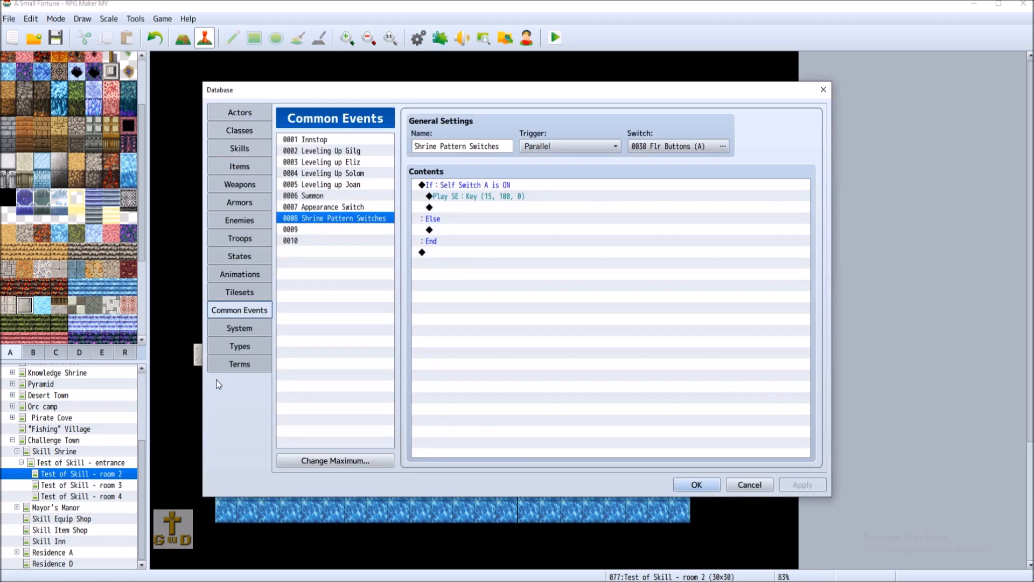
left_click(239, 292)
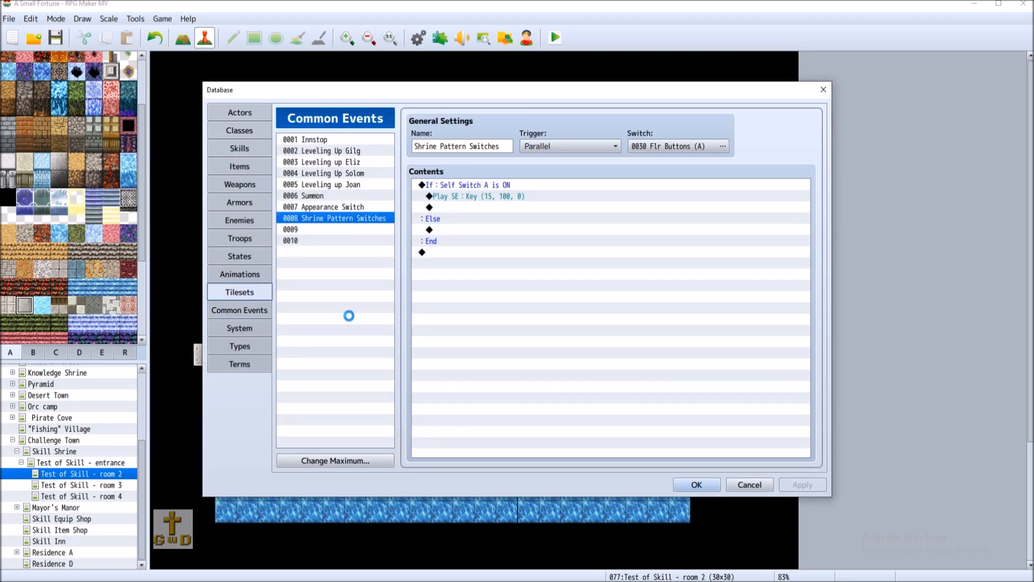
left_click(317, 173)
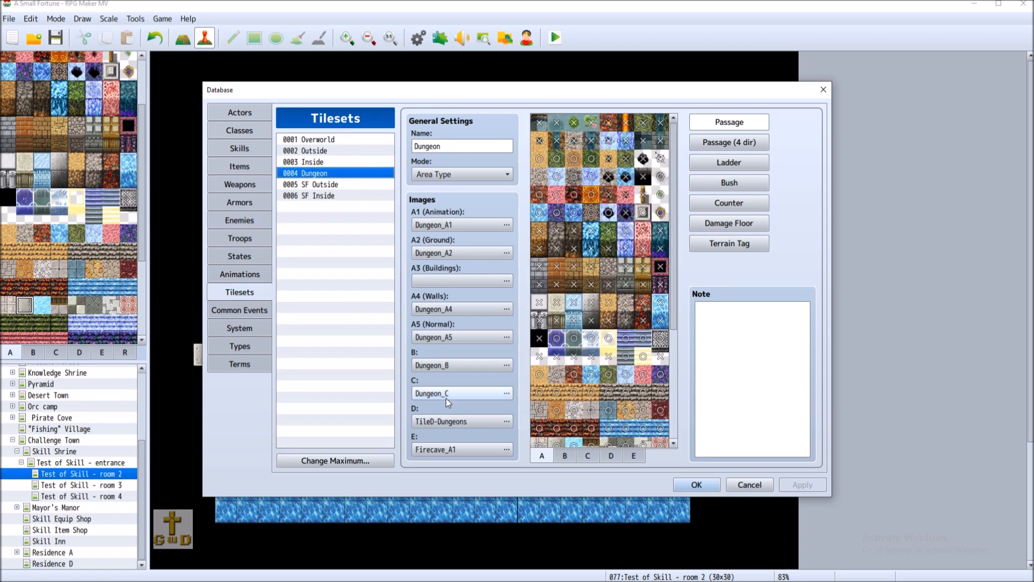
left_click(597, 457)
left_click(612, 459)
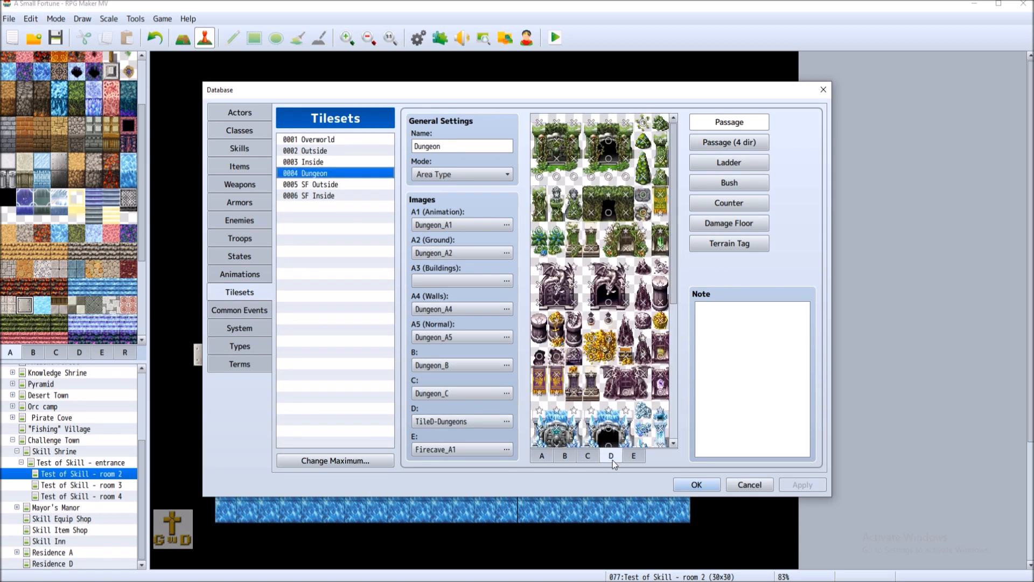
scroll(613, 358, "down", 1)
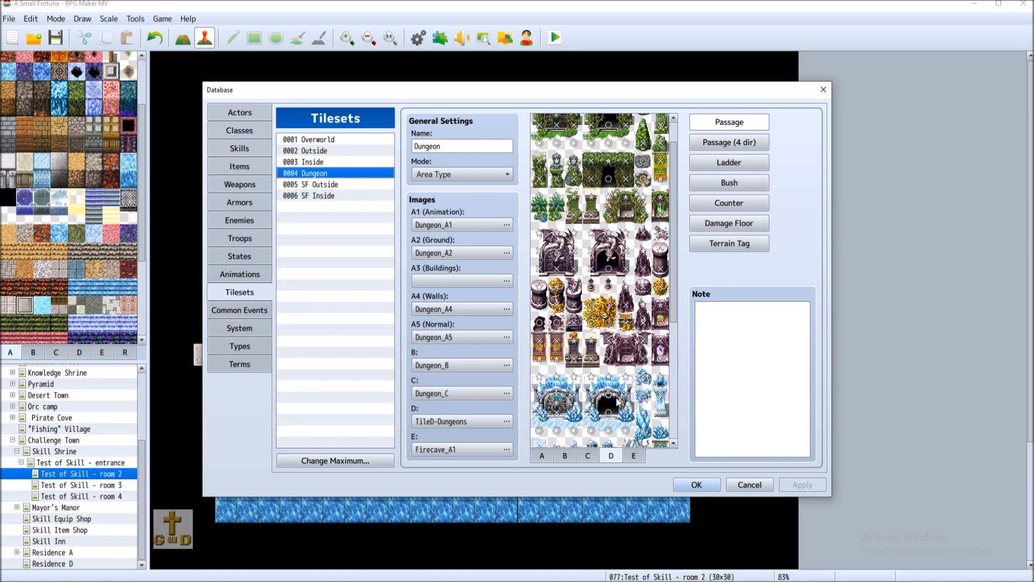
left_click(616, 399)
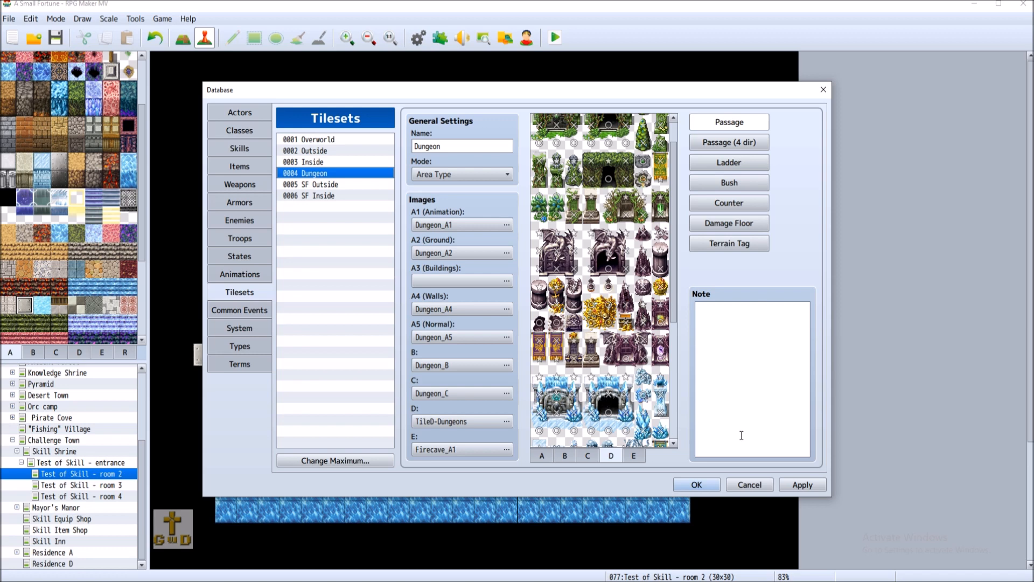
left_click(806, 486)
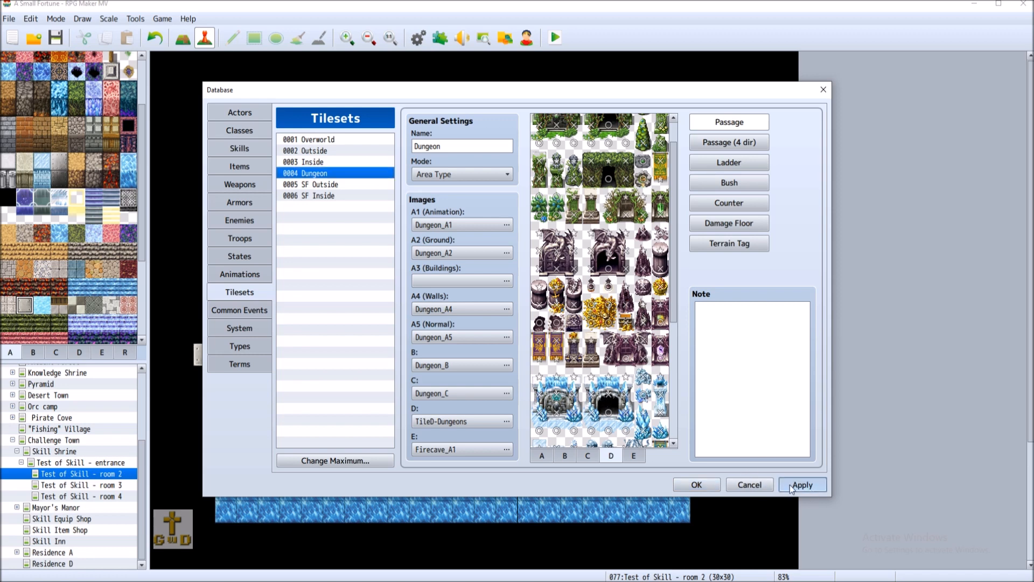
left_click(714, 483)
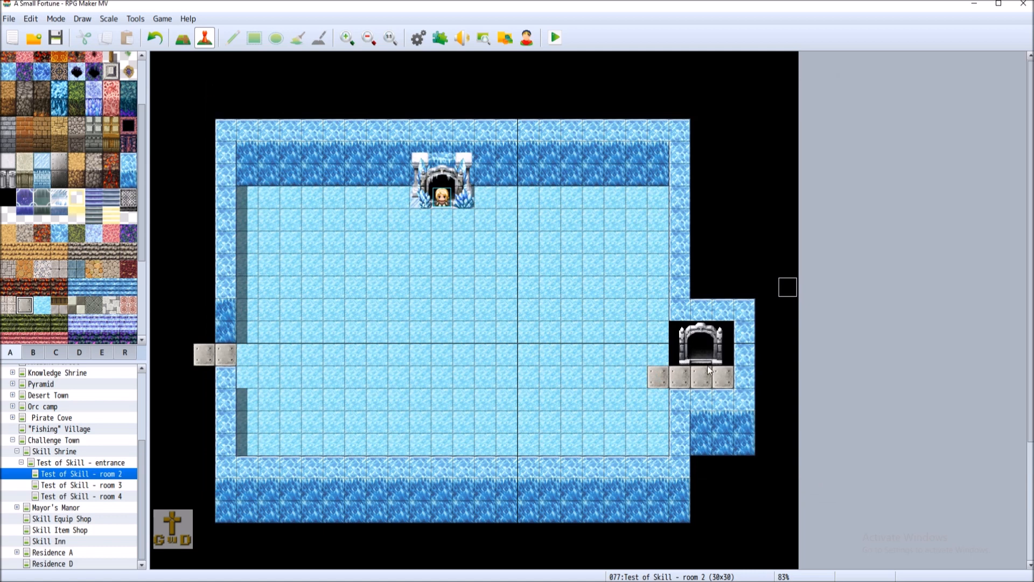
- Paint over the east exit alcove, its stone doorway and all its metal tiles through 23,14 with the black tile
left_click(8, 197)
key("F5")
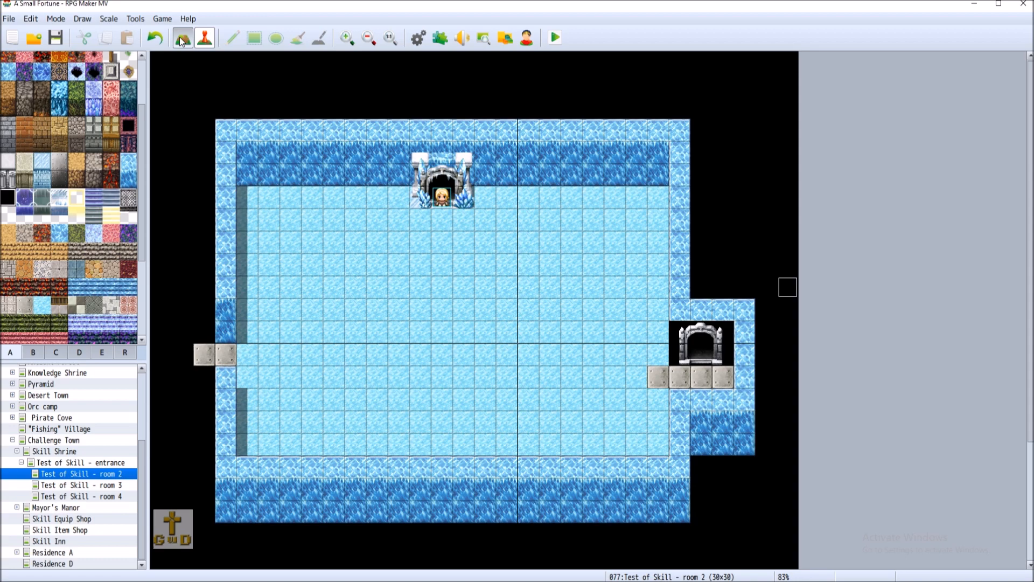
left_click_drag(700, 311, 748, 447)
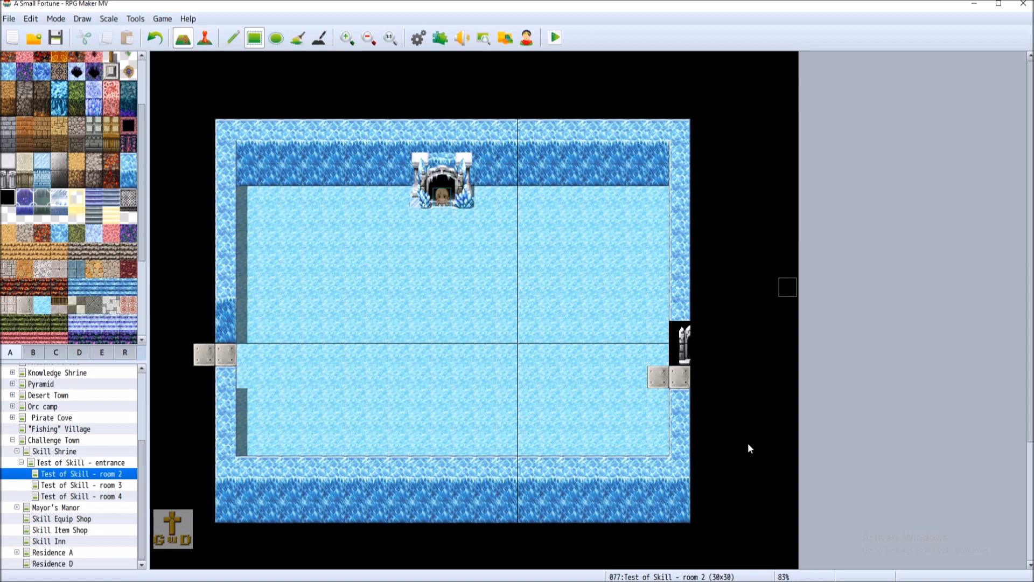
left_click(679, 333)
left_click_drag(679, 364, 681, 374)
left_click(661, 376)
- Close the gap in the east wall with the ice cave wall top and repaint the tile at 23,14 with ice floor
left_click(129, 161)
left_click_drag(680, 317, 683, 389)
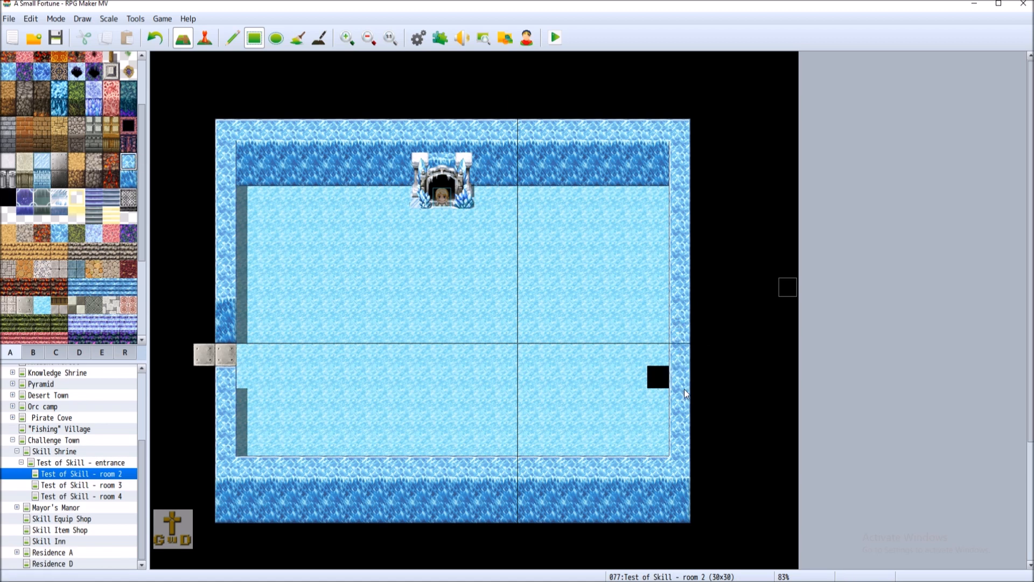
left_click(41, 305)
left_click(657, 376)
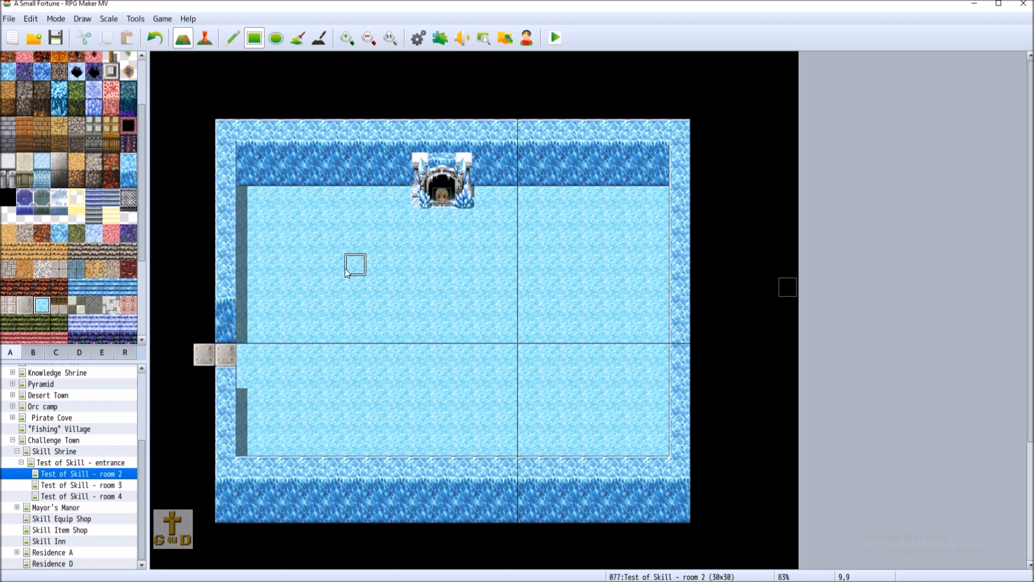
- Save the project and try several different hole tiles on the ice floor at 13,9
left_click(56, 37)
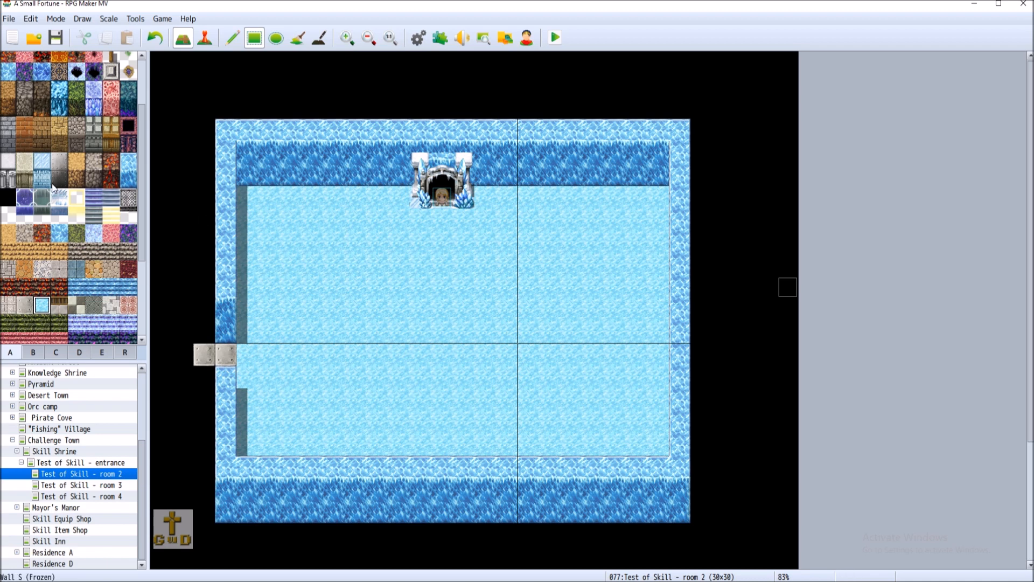
scroll(106, 283, "up", 3)
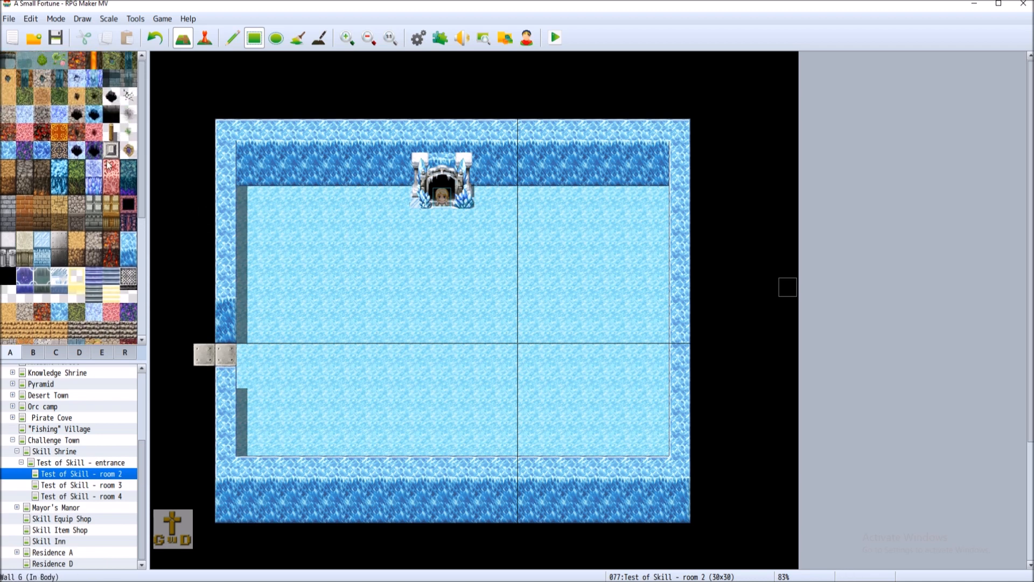
left_click(94, 113)
left_click(78, 150)
left_click(94, 114)
left_click(79, 150)
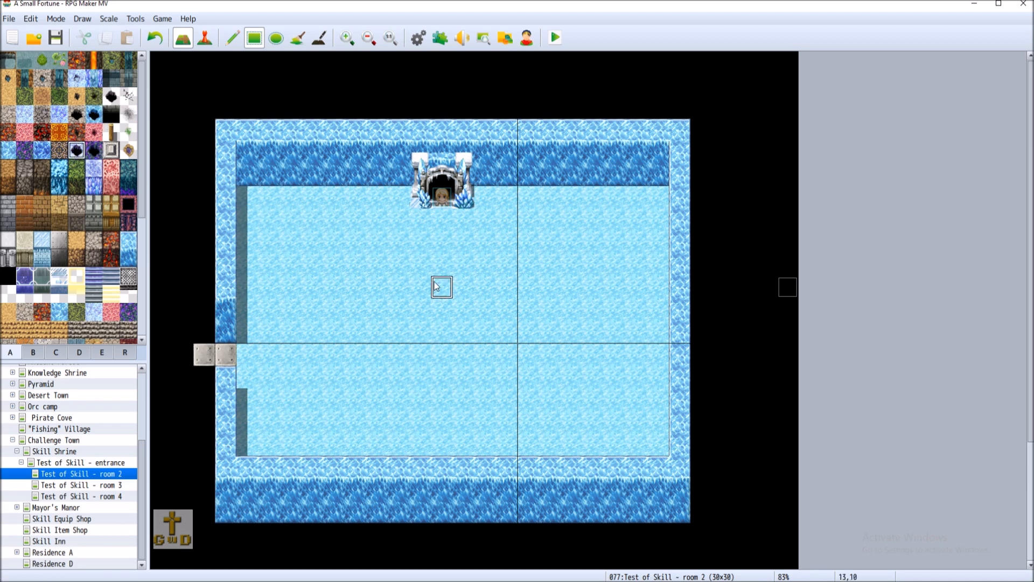
left_click(436, 264)
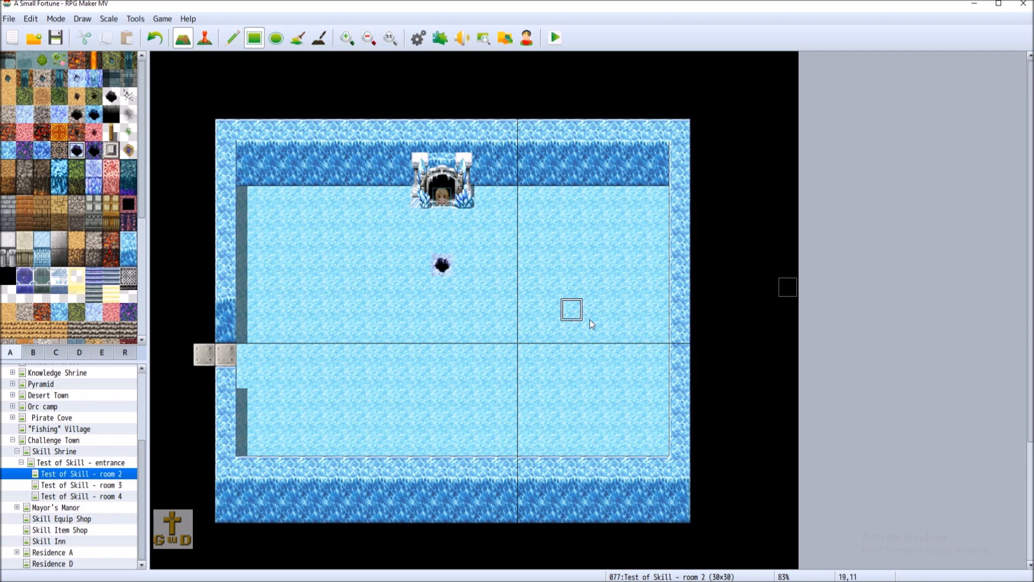
left_click(94, 113)
left_click(442, 264)
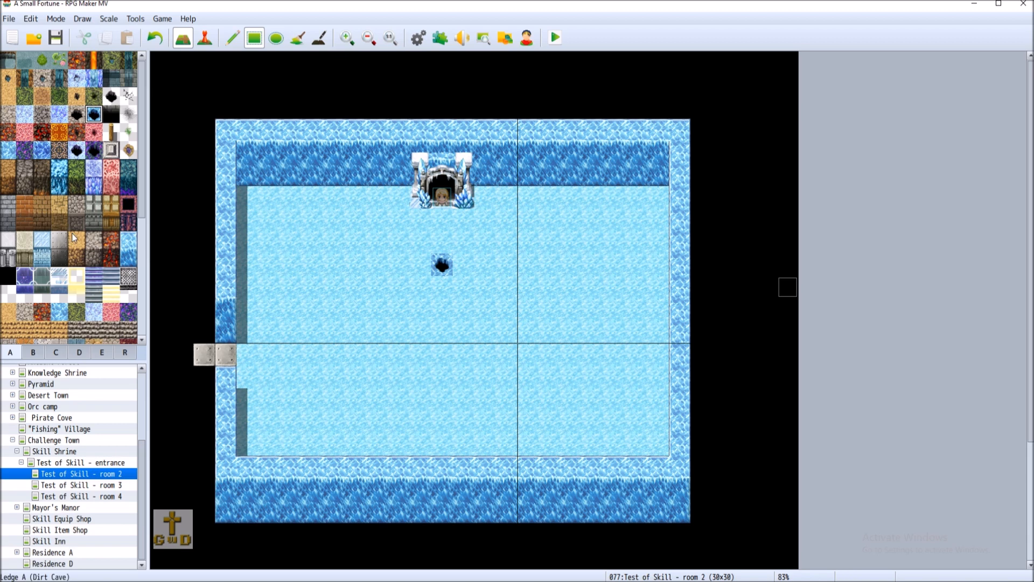
left_click(111, 114)
left_click(442, 264)
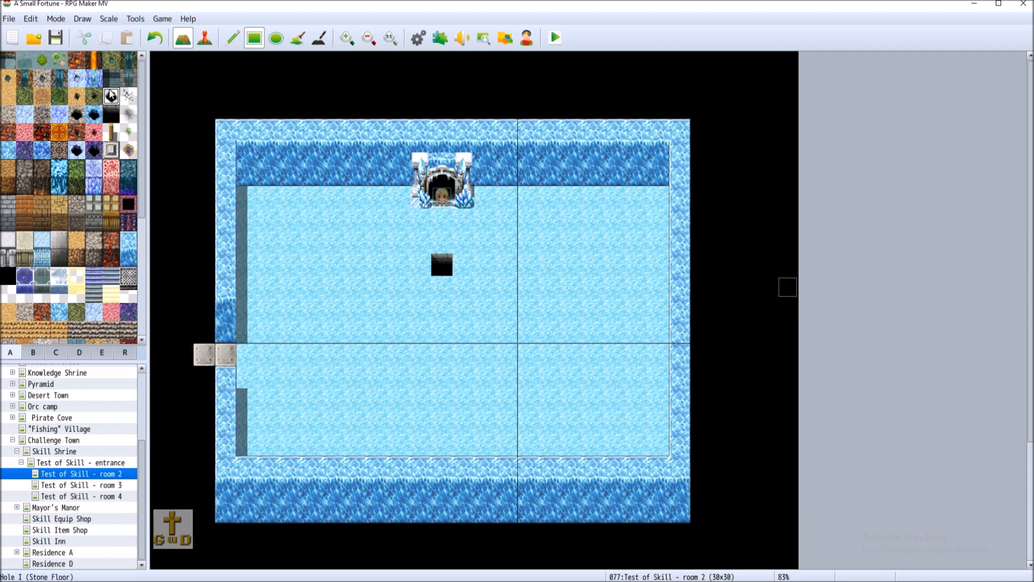
- Undo the last hole tile and place the borderless black hole on the ice floor at 13,9
key("ctrl+z")
left_click(94, 114)
left_click(441, 265)
left_click(110, 96)
left_click(442, 264)
- Try a two-tile-high ice wall block at 6,6 below the north wall and undo it
left_click(50, 239)
left_click_drag(49, 238, 50, 257)
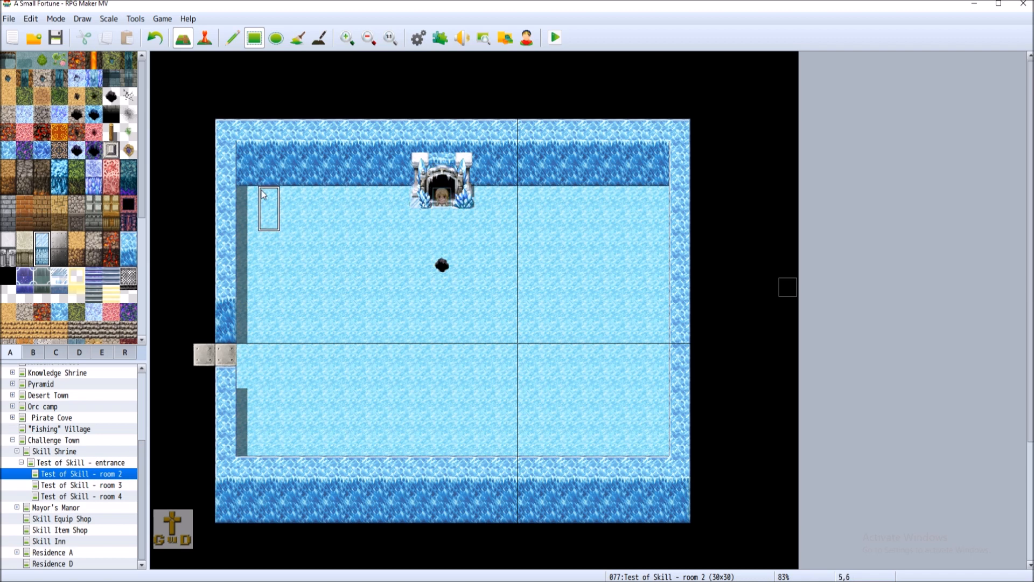
left_click(290, 197)
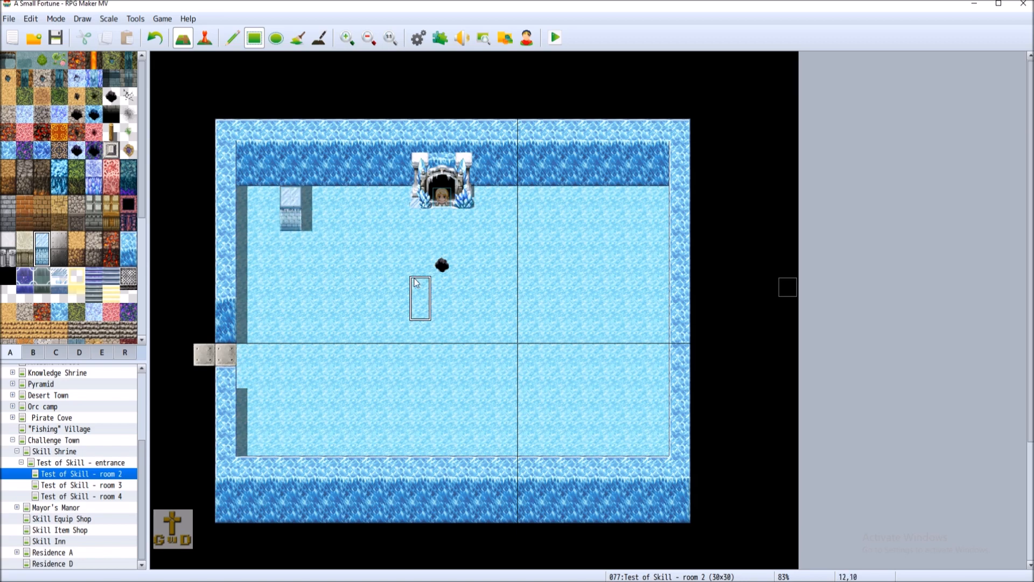
left_click(77, 353)
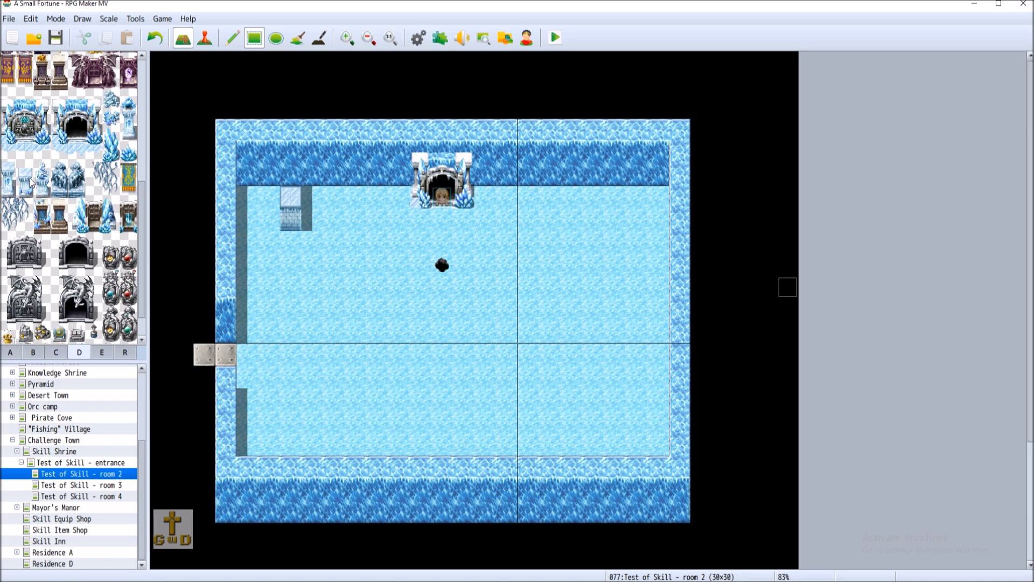
left_click(155, 38)
- Try the ice pillar and the pale ice statue from sheet D at 5,6, undoing each placement
left_click_drag(27, 190, 31, 178)
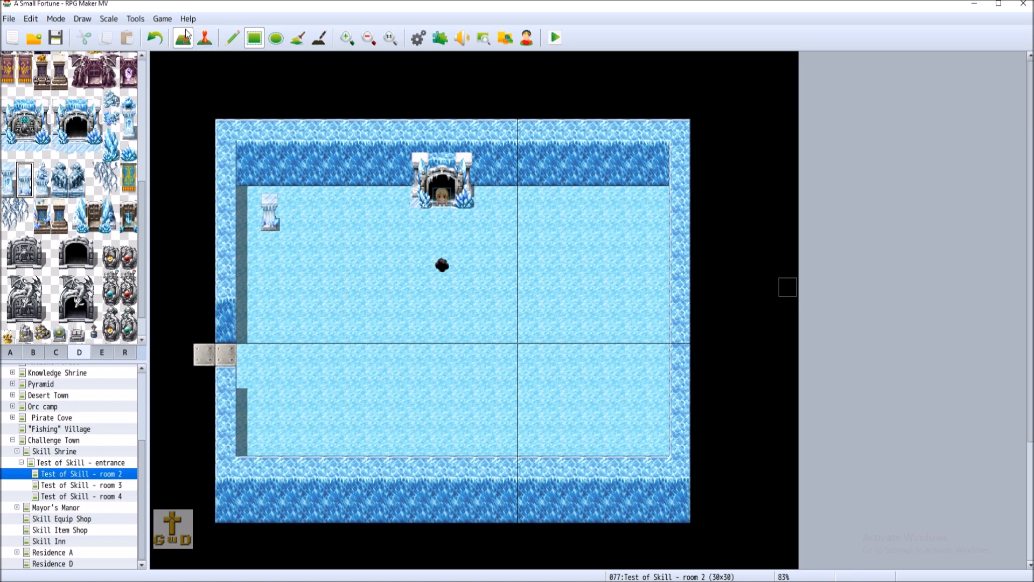
left_click_drag(42, 172, 42, 187)
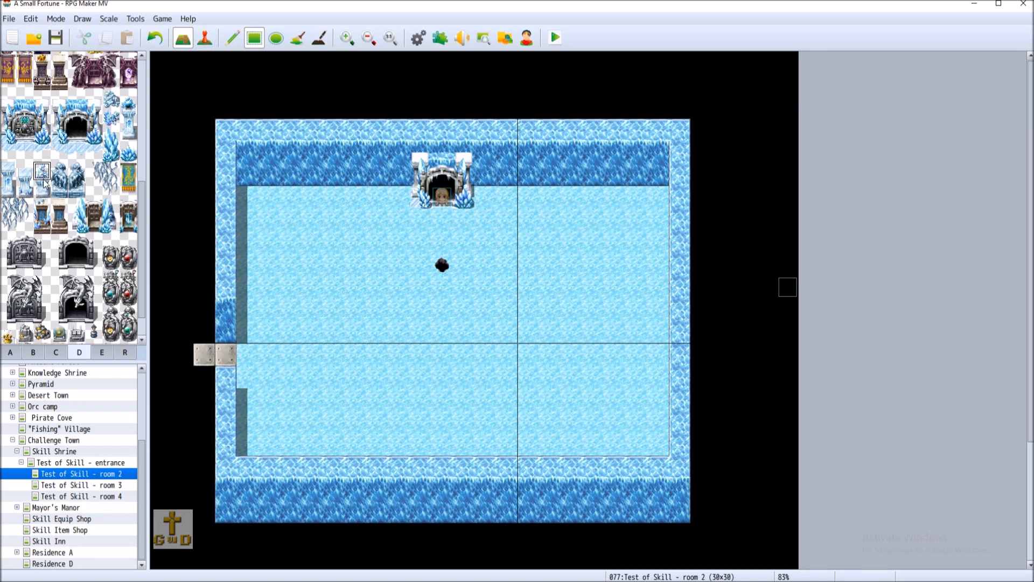
left_click(268, 200)
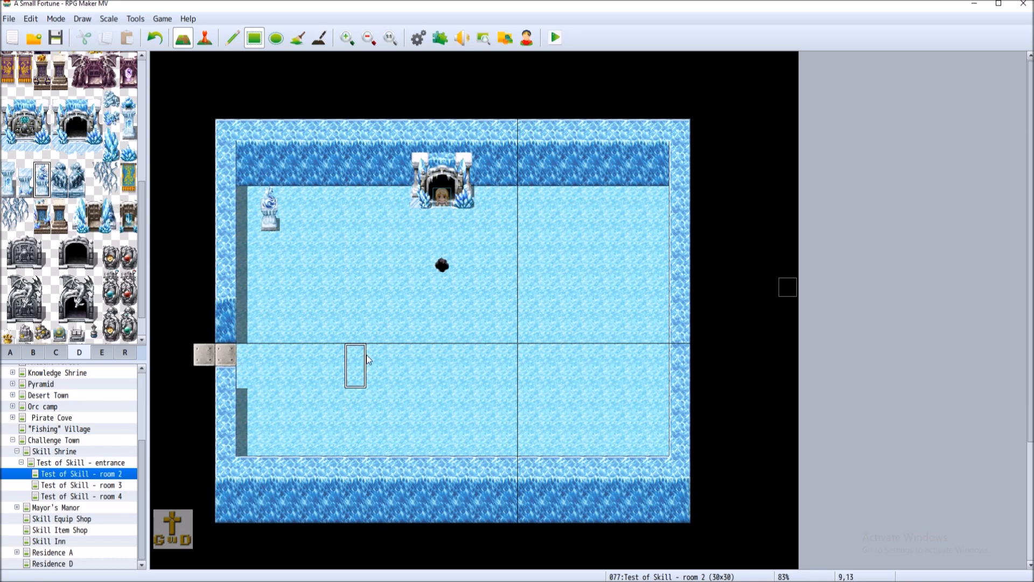
left_click(156, 38)
- Place the dark snow-covered statue from sheet D near the northwest corner at 5,6
left_click(77, 177)
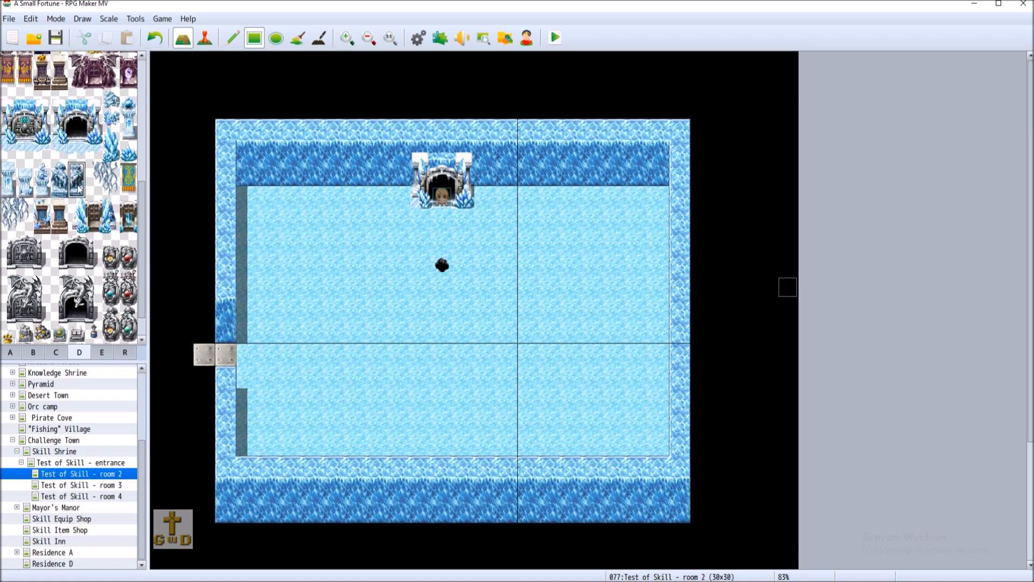
left_click(269, 207)
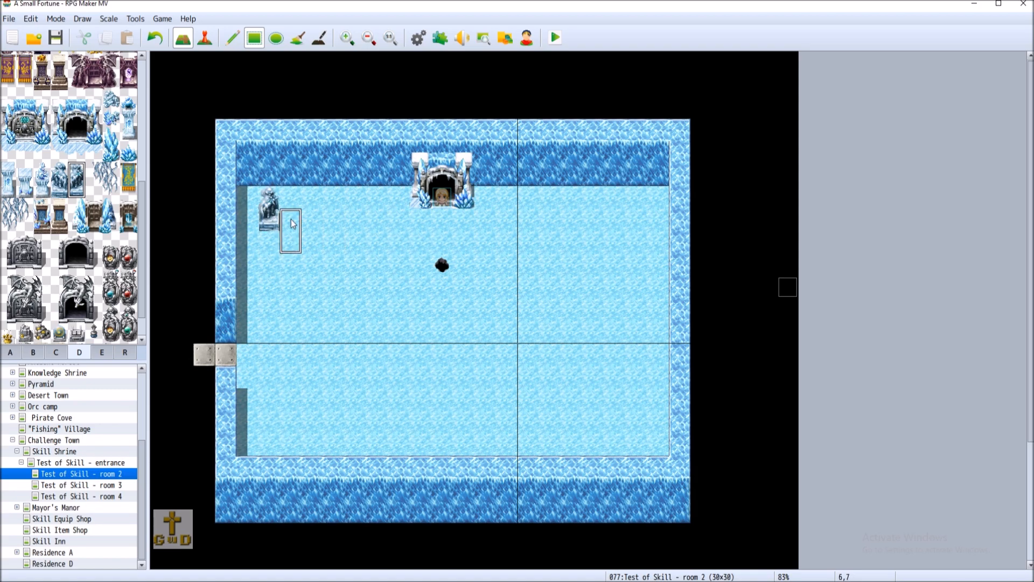
left_click(22, 354)
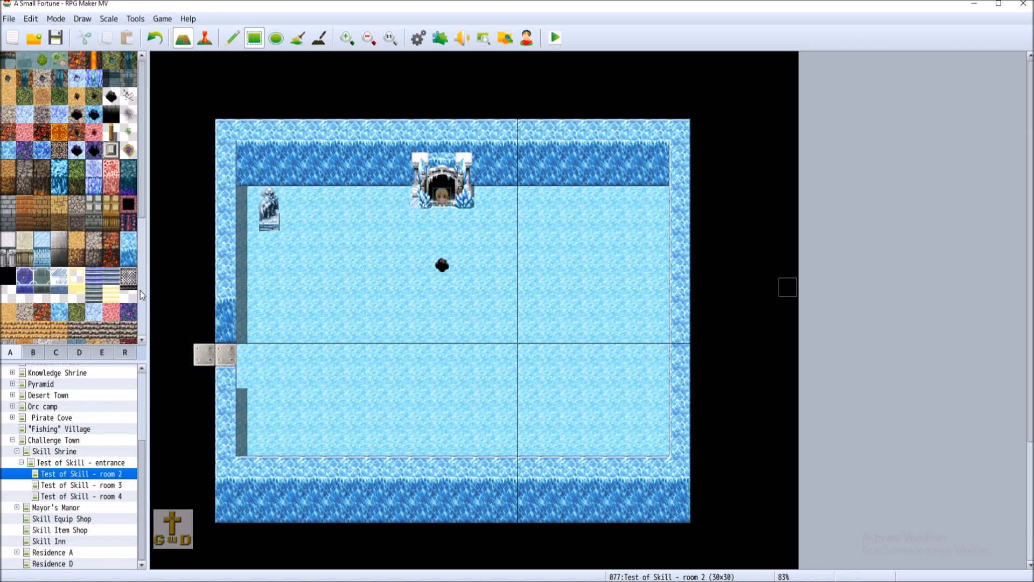
- Try the two-tile ice pillar at different heights in column 6 and keep it at 6,9 to 6,10
left_click(79, 353)
left_click_drag(26, 188, 26, 171)
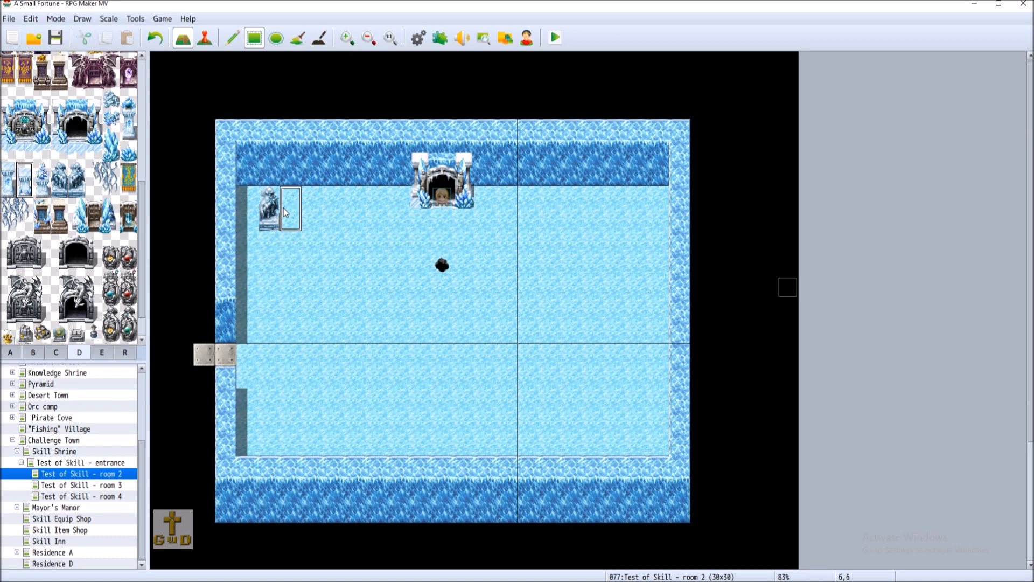
left_click(284, 263)
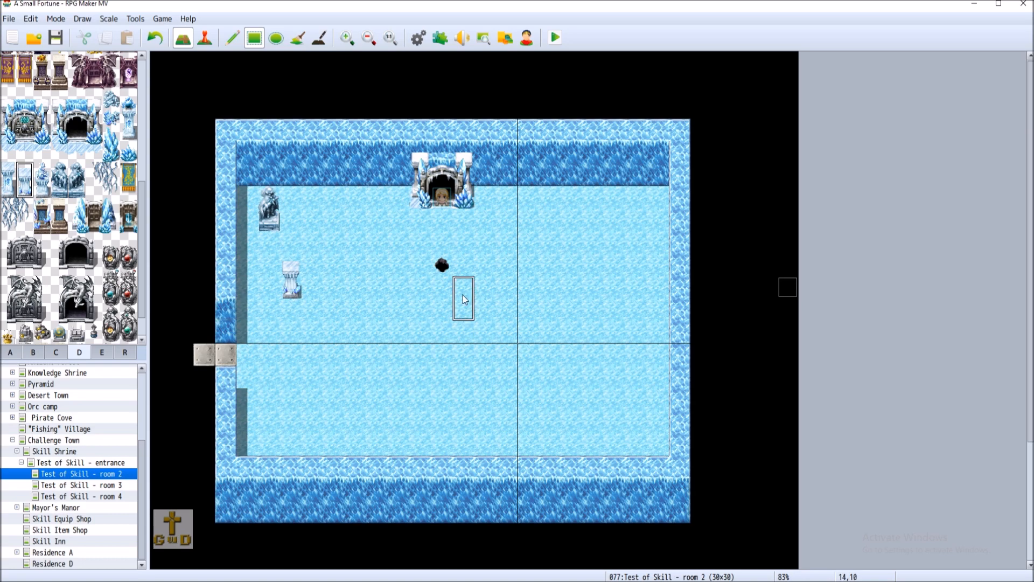
left_click(155, 38)
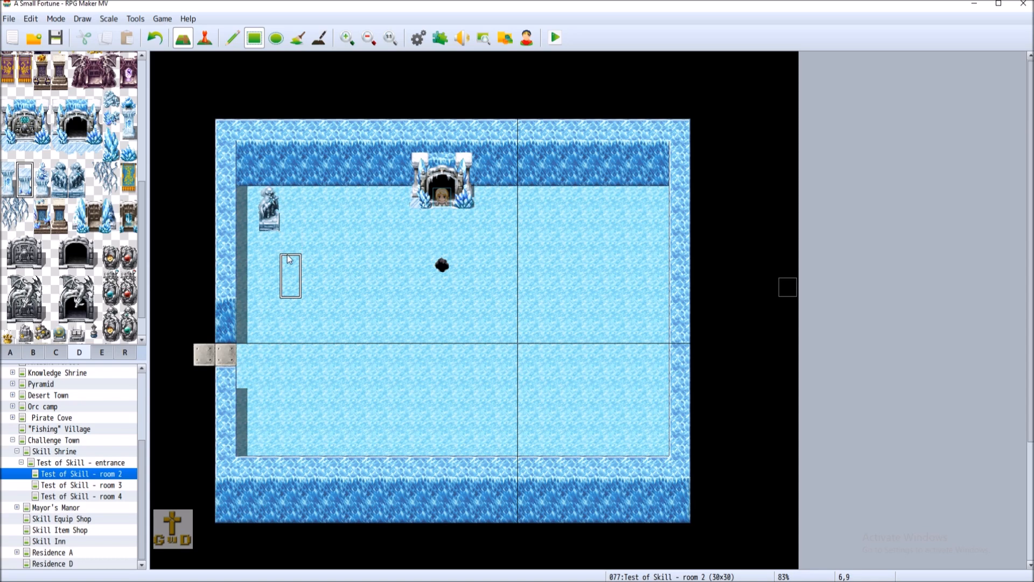
left_click(285, 274)
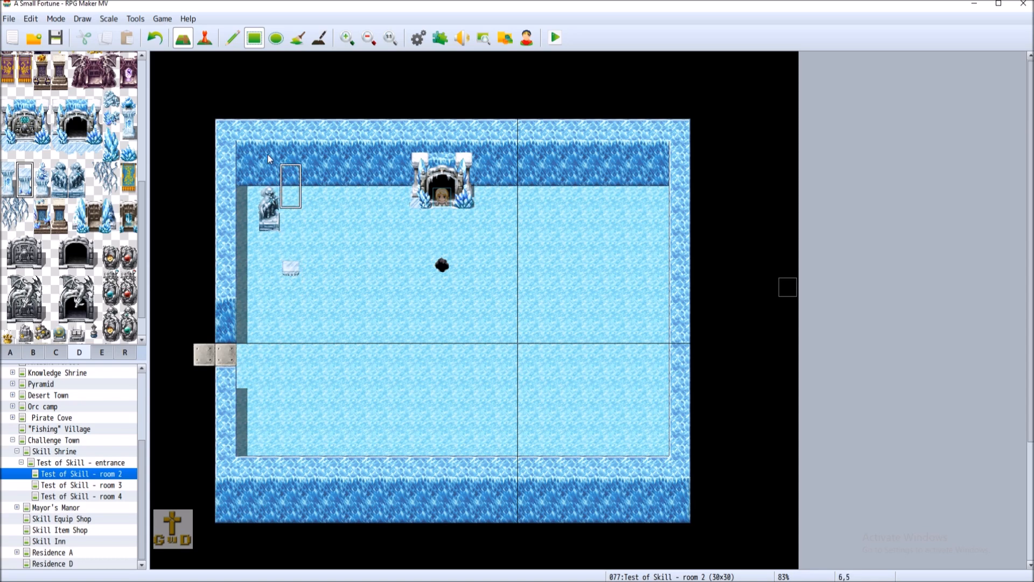
left_click(156, 38)
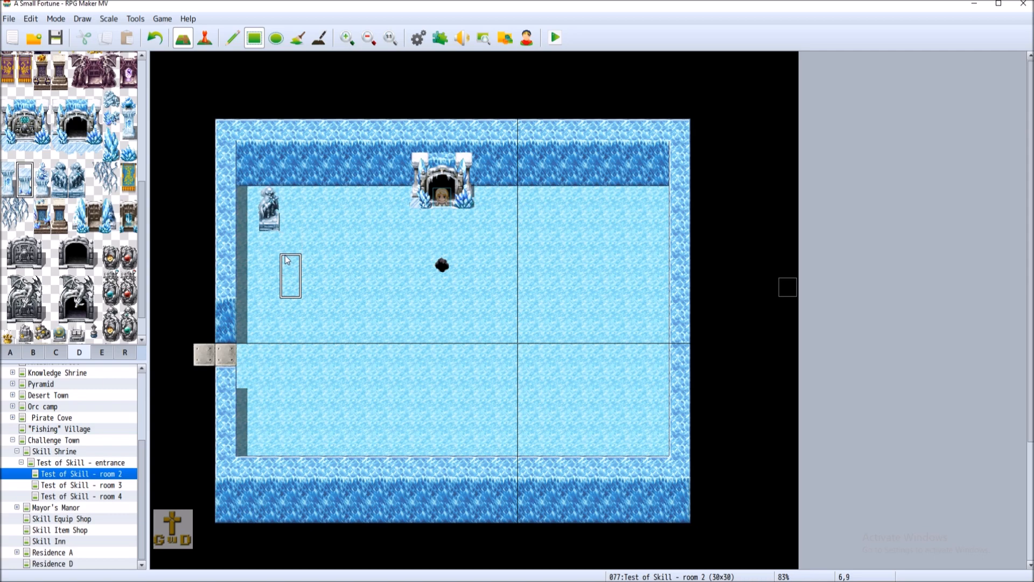
left_click(287, 262)
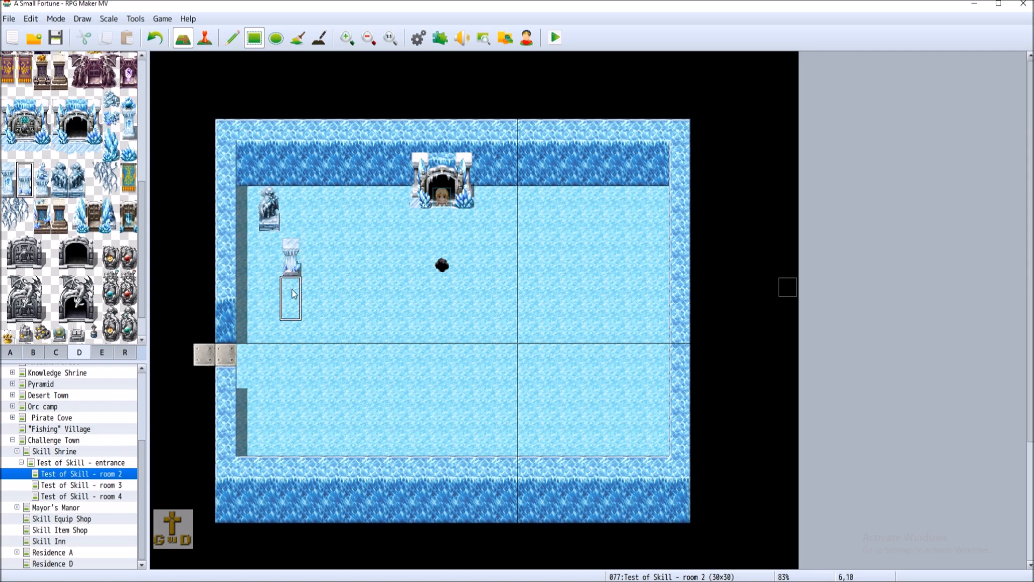
left_click(164, 42)
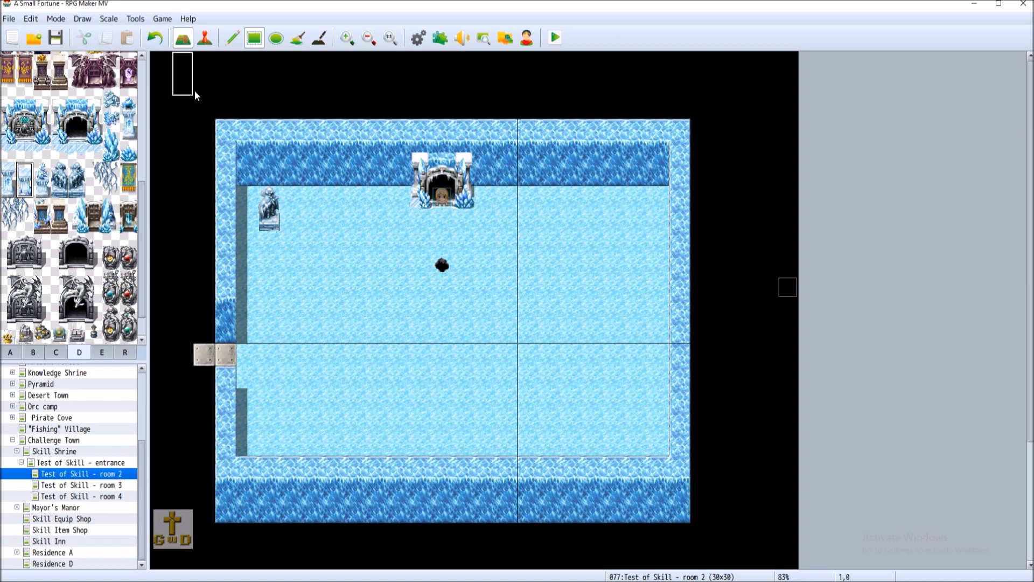
left_click(294, 261)
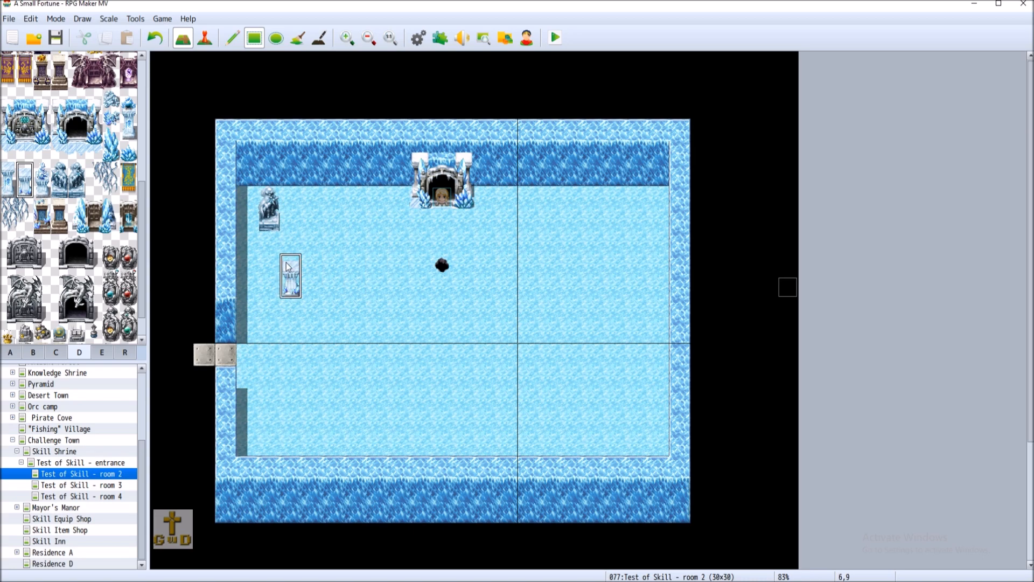
- Place borderless black holes beside the west wall at 4,9 and in the northeast corner at 23,6
left_click(10, 352)
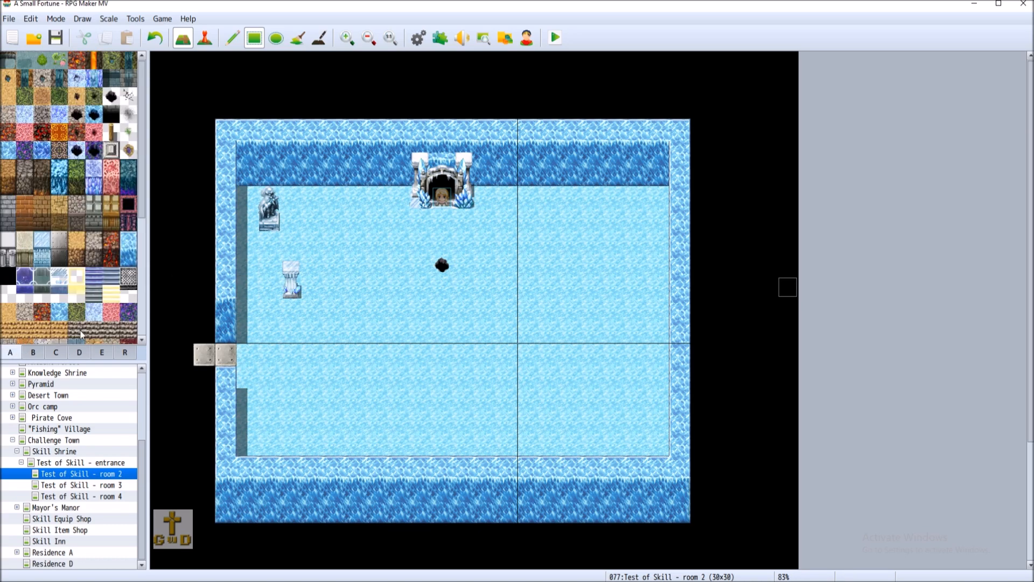
left_click(114, 97)
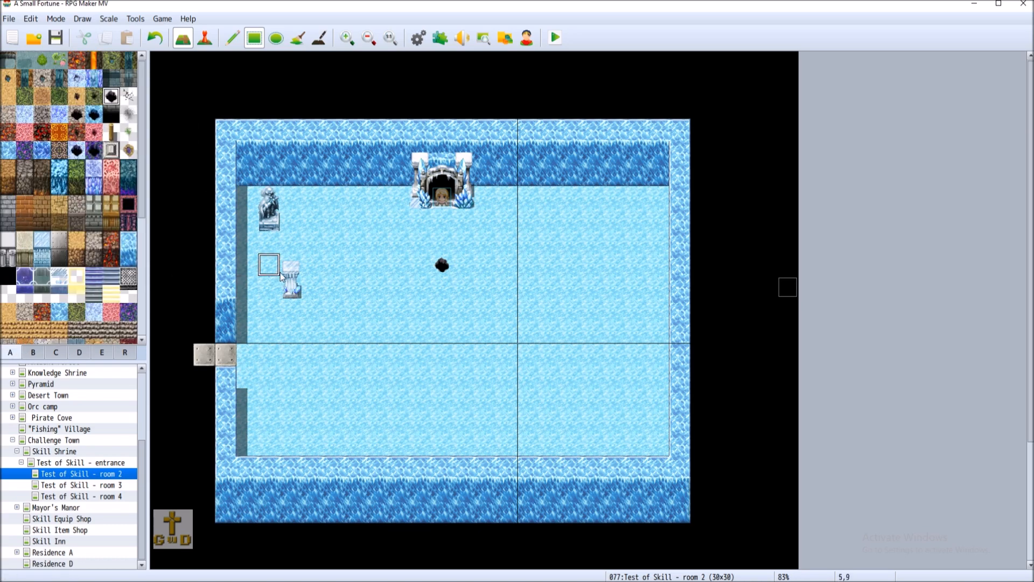
left_click(247, 266)
left_click(56, 354)
left_click(79, 354)
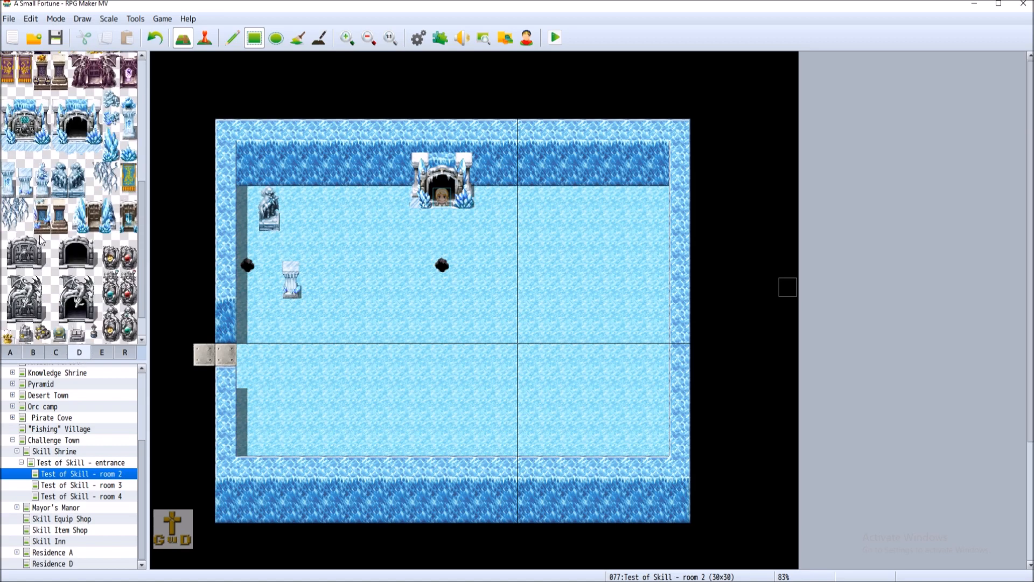
left_click_drag(25, 171, 25, 189)
left_click(8, 355)
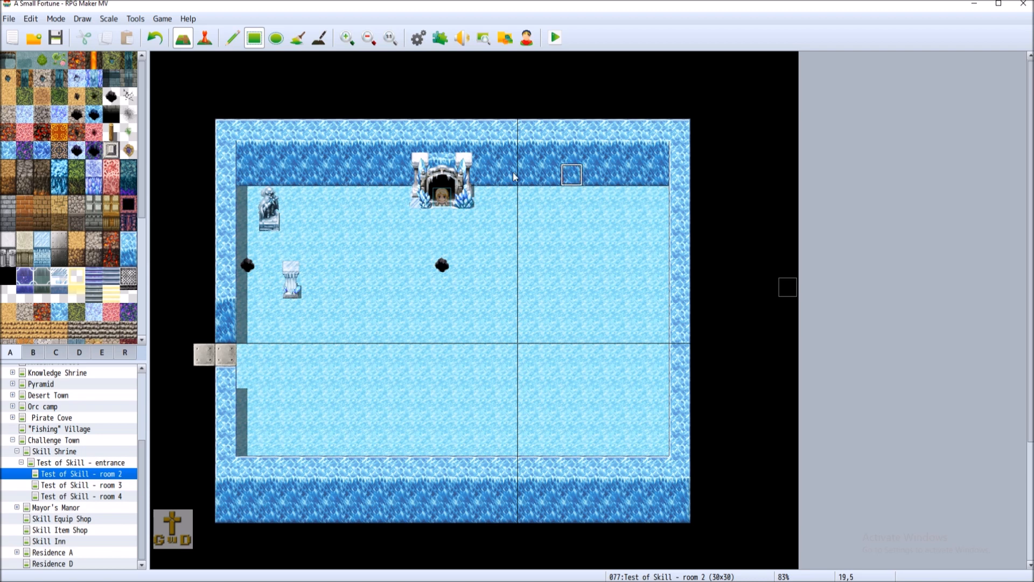
left_click(112, 97)
left_click(659, 198)
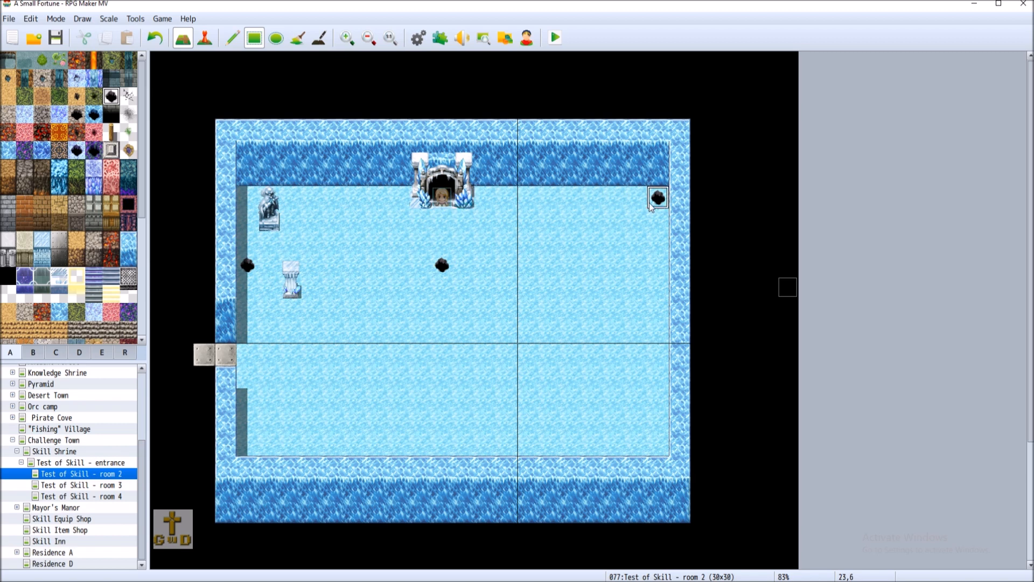
- Place the pale ice statue at 22,5 to 22,6 beside the northeast corner hole and undo the extra copy next to it
right_click(471, 185)
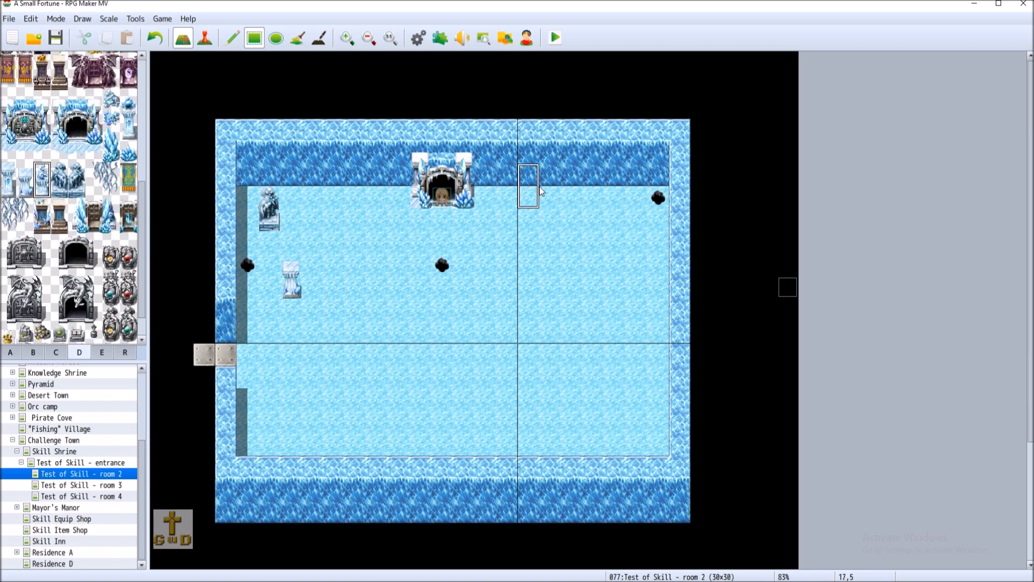
left_click(646, 188)
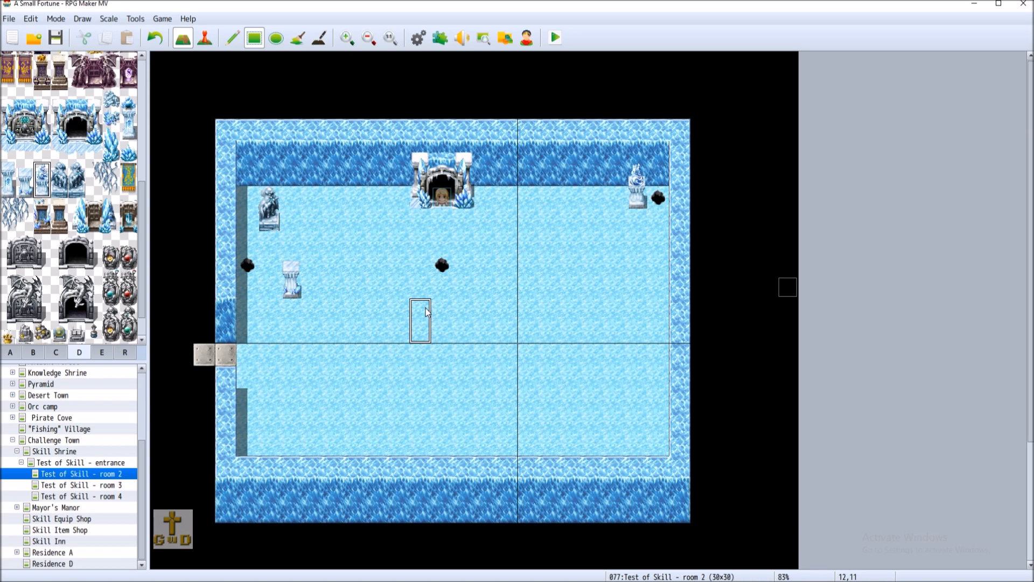
left_click(620, 180)
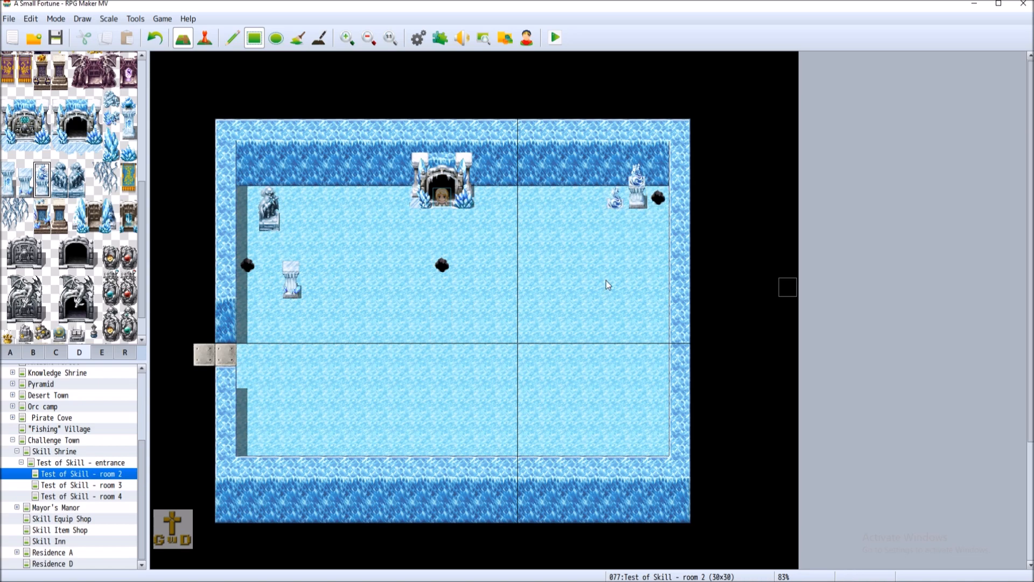
left_click(155, 38)
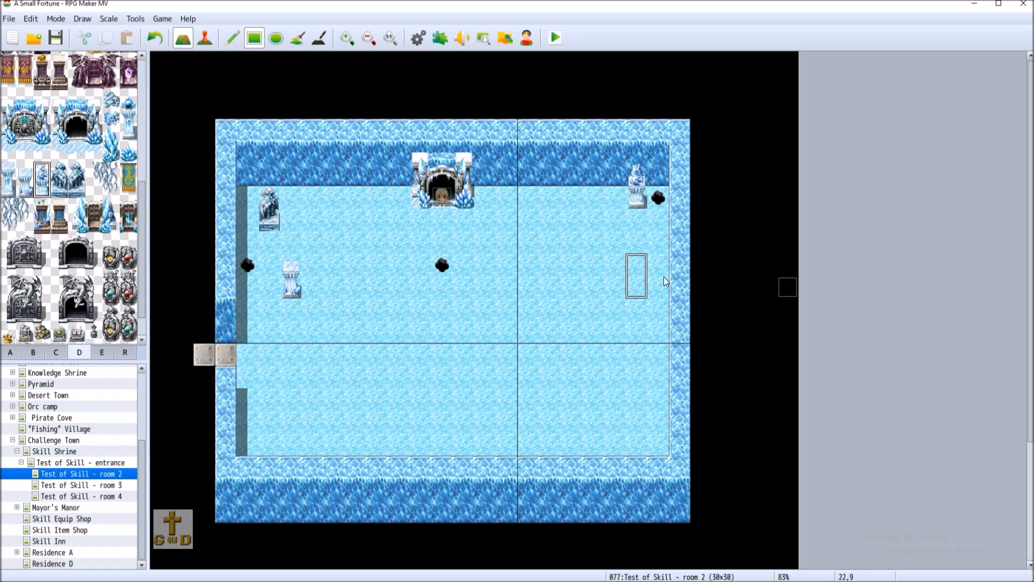
- Place an ice pillar at 21,9 to 21,10 and the dark snow-covered statue at 17,8 to 17,9
left_click(25, 179)
left_click(615, 267)
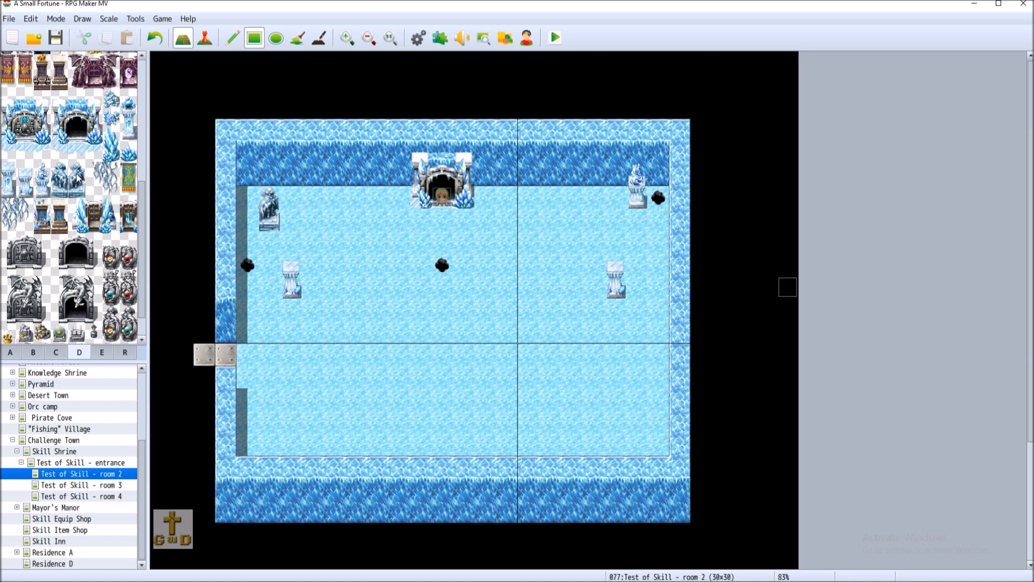
left_click_drag(80, 169, 78, 190)
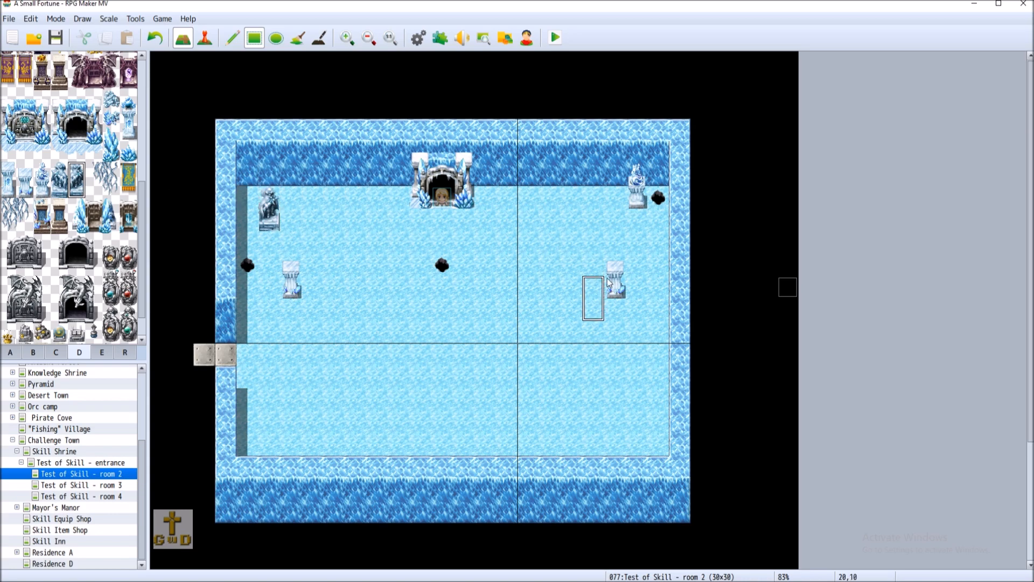
left_click(530, 251)
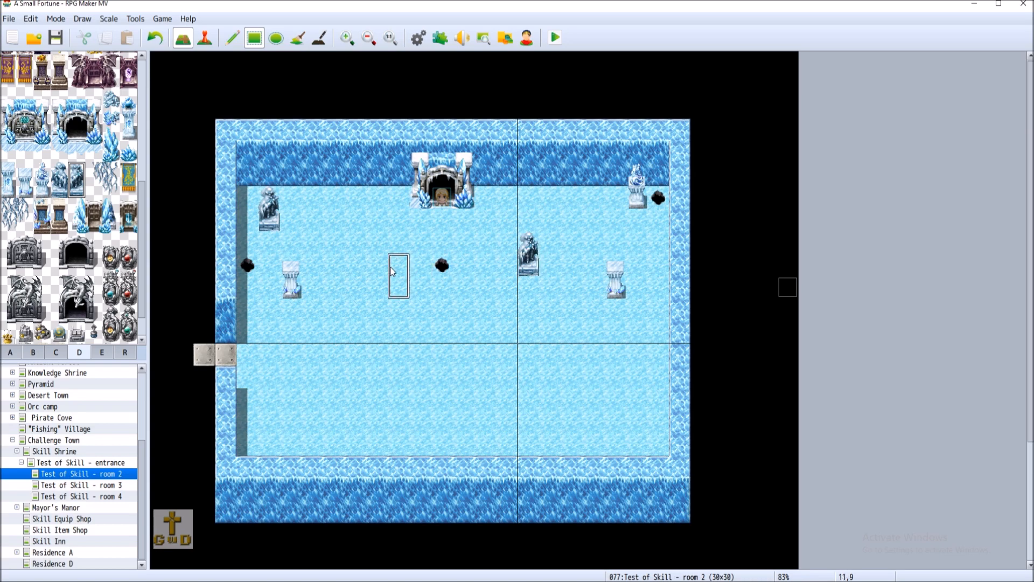
- Replace the ice pillar at 21,9 to 21,10 with the pale ice statue and place an ice pillar at 18,12 to 18,13
right_click(161, 152)
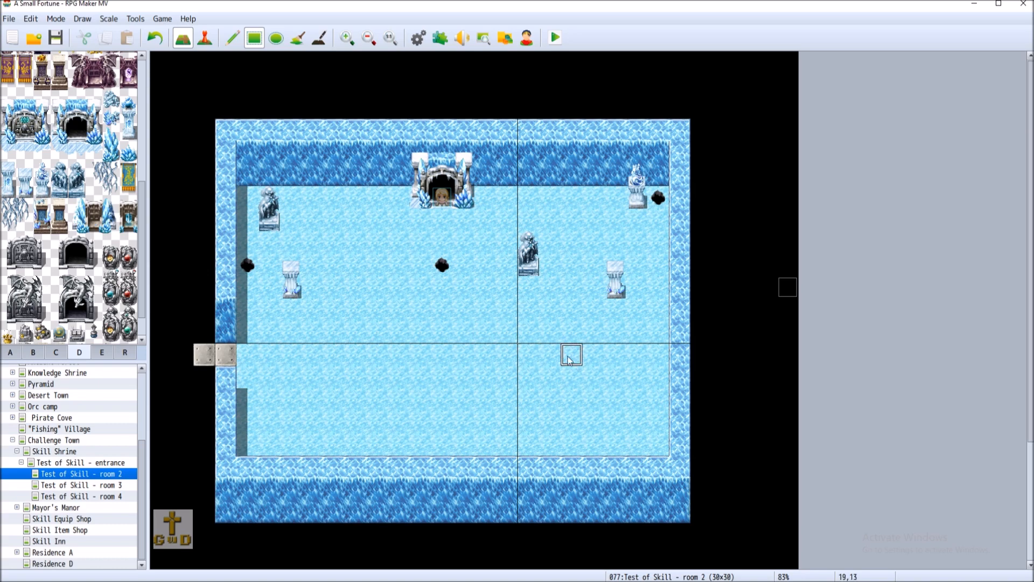
left_click_drag(24, 171, 28, 189)
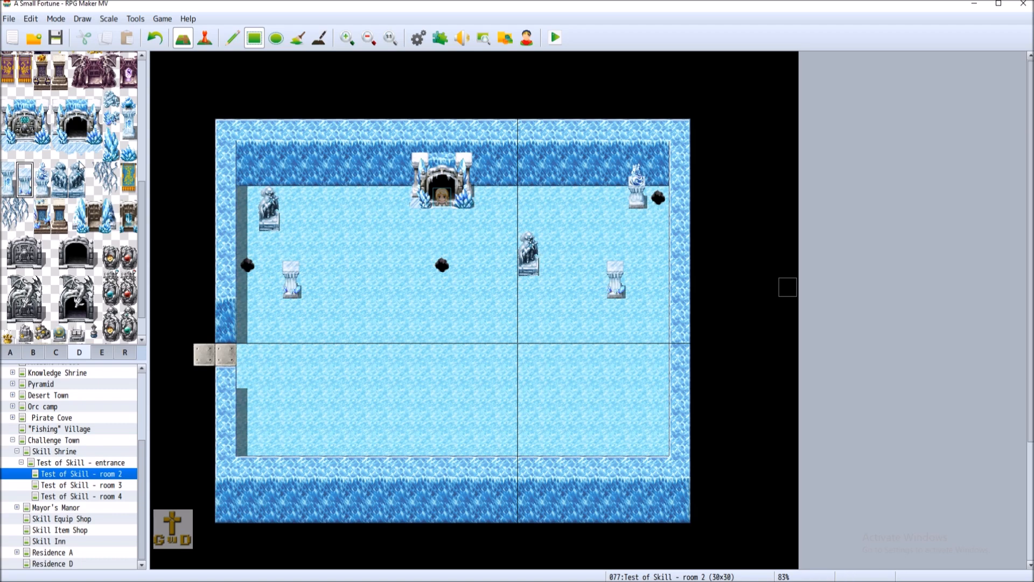
left_click(41, 179)
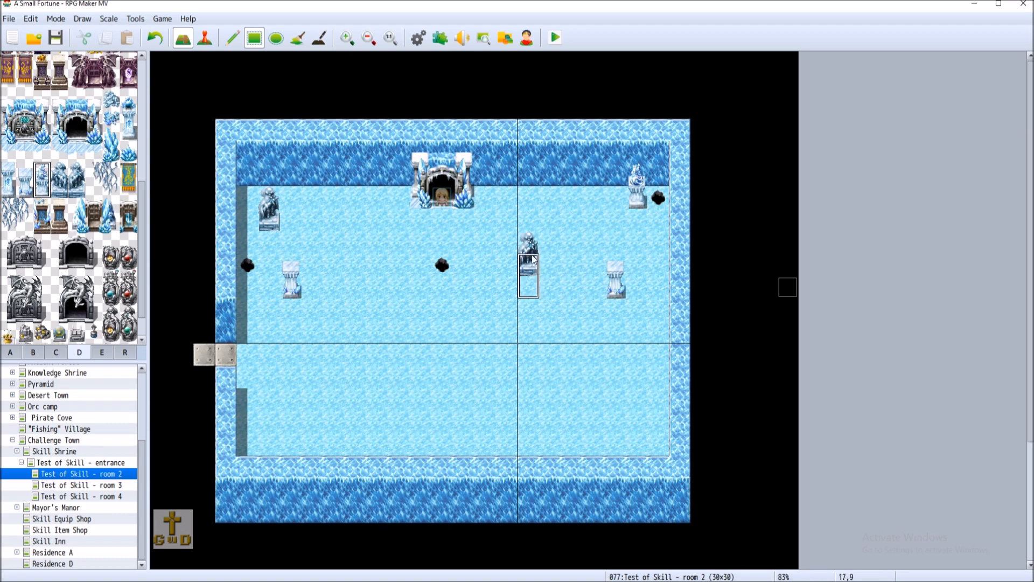
left_click(27, 188)
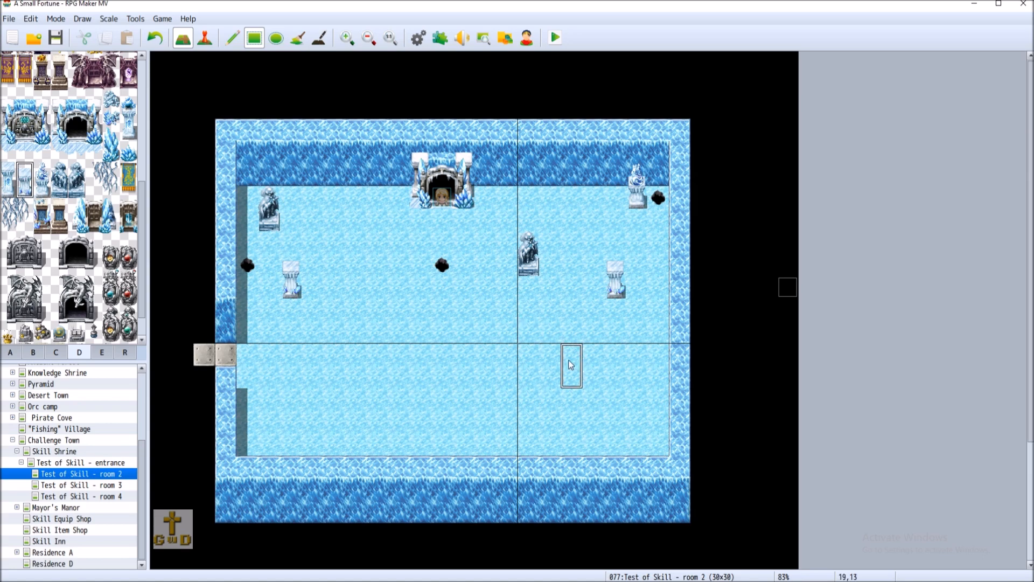
left_click(44, 186)
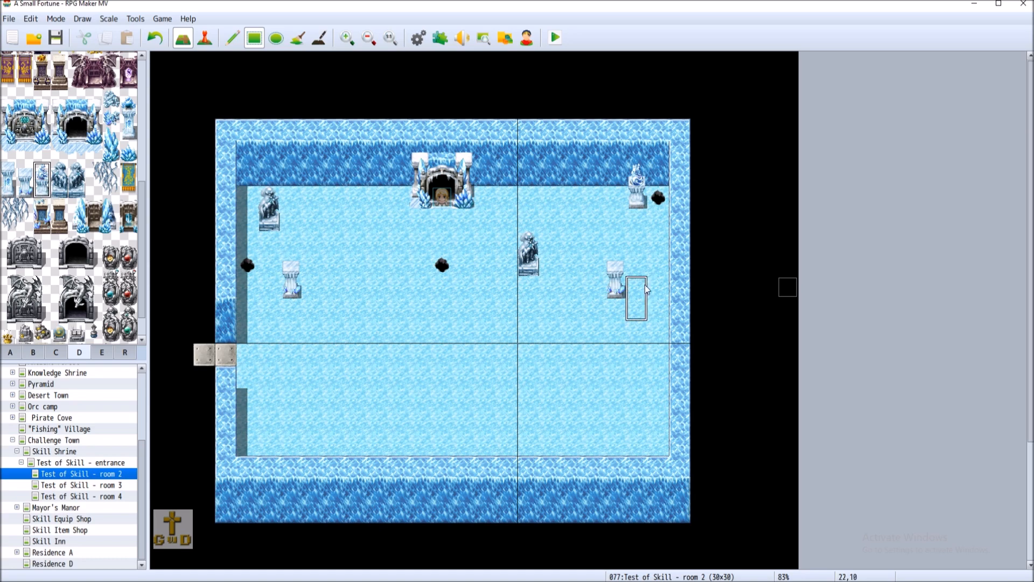
left_click(616, 268)
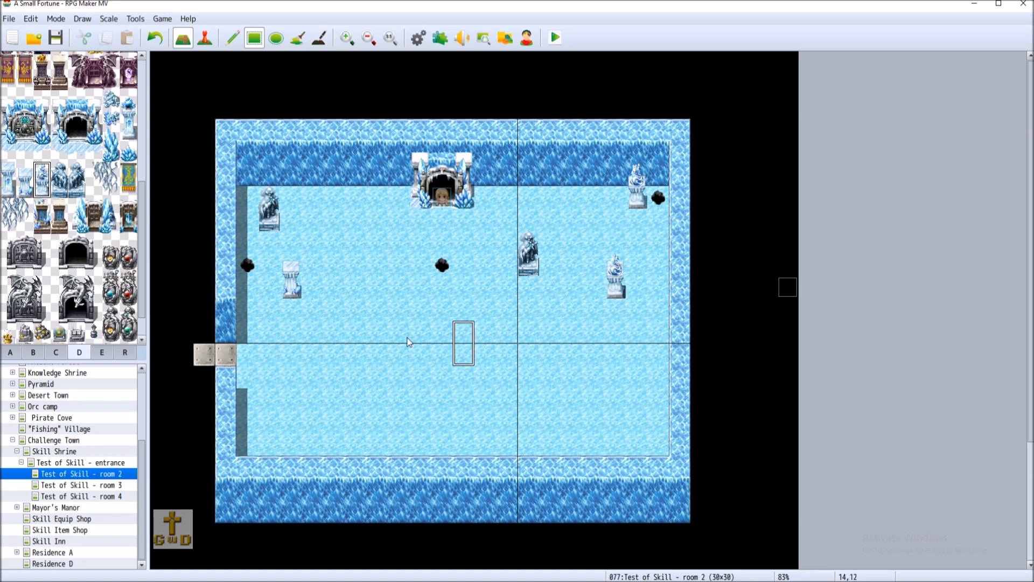
left_click(25, 180)
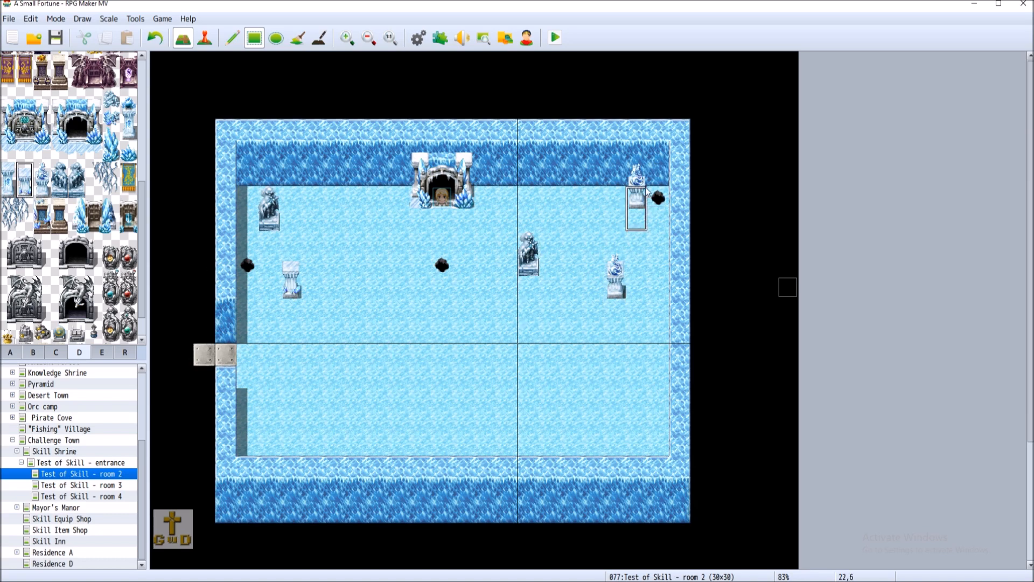
left_click(547, 350)
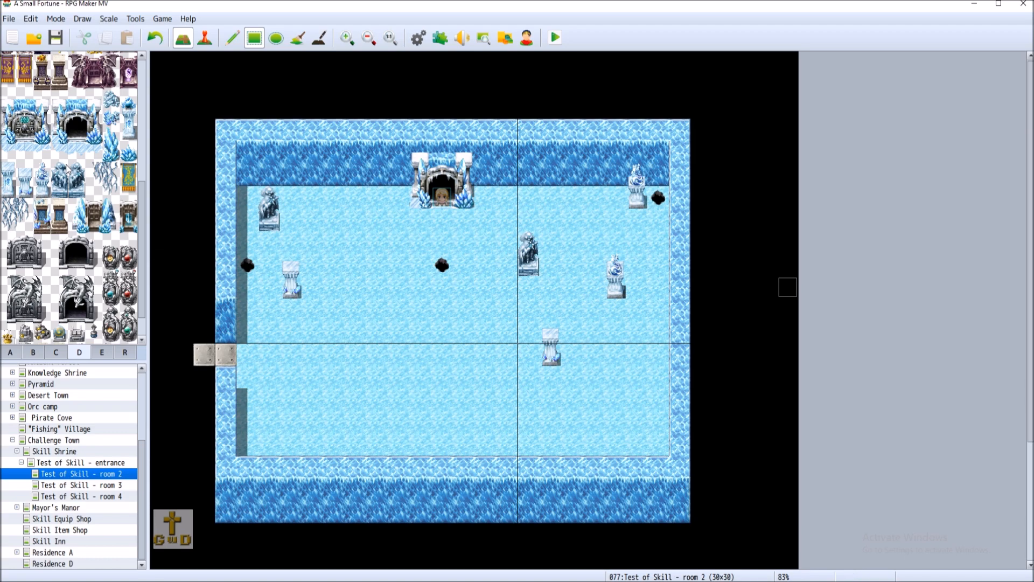
- Place a borderless black hole at 9,12 and save the project
left_click(10, 352)
left_click(111, 96)
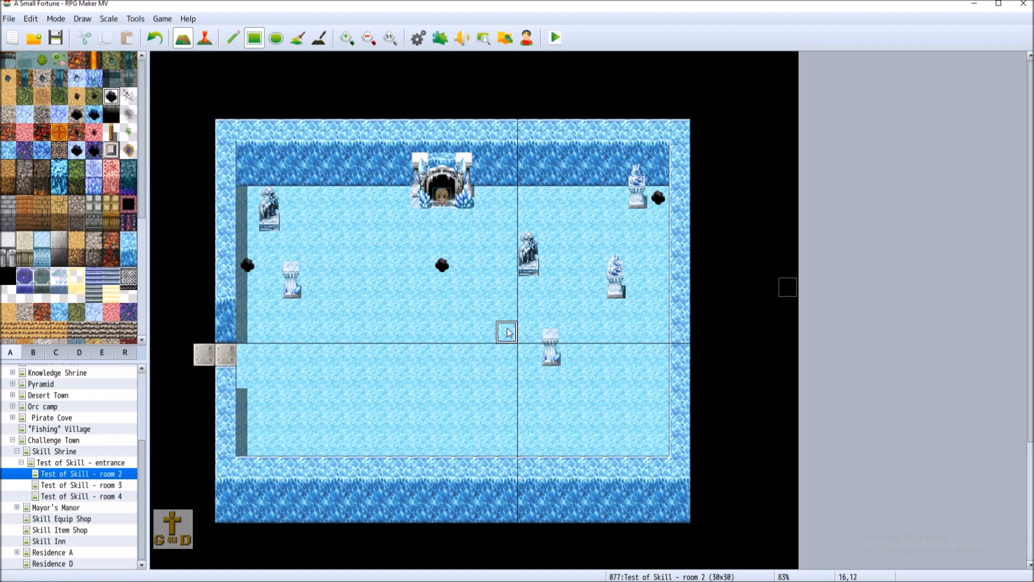
left_click(354, 333)
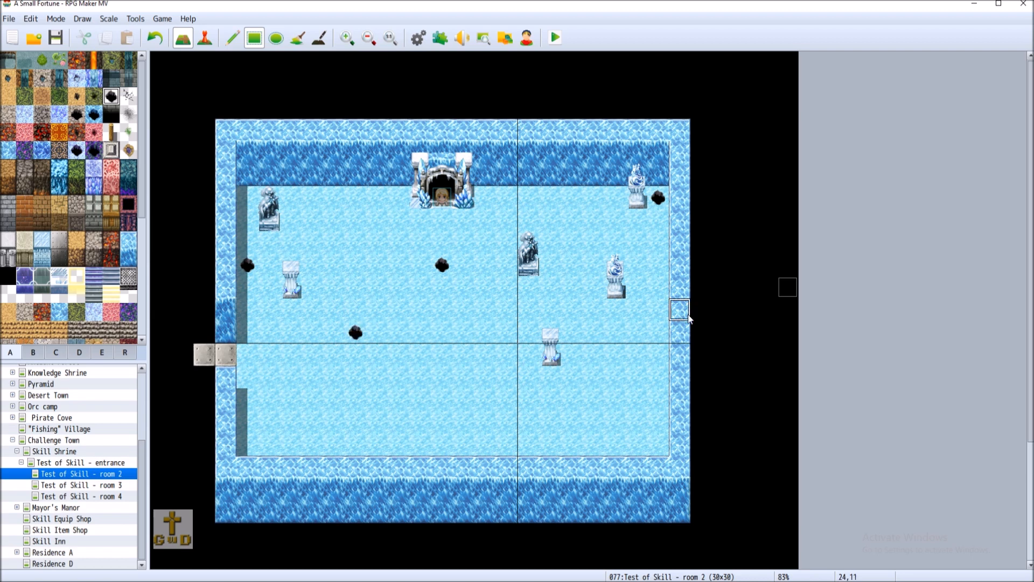
left_click(55, 38)
- Run a wooden fence along row 6 from column 15 to 21 and down to 21,8, undoing the piece over the statue
left_click(113, 133)
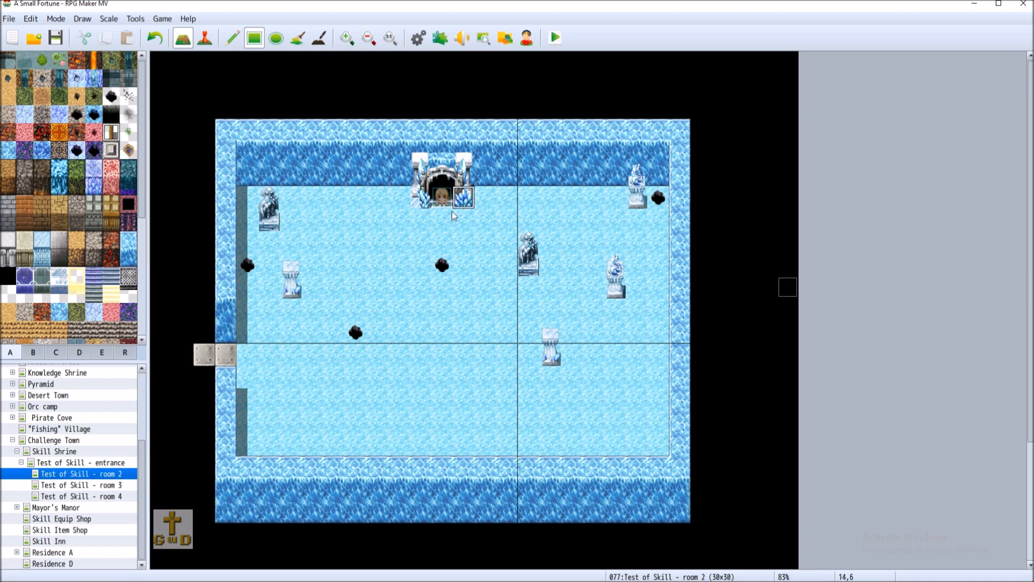
mouse_move(487, 202)
left_mouse_down()
mouse_move(615, 202)
mouse_move(619, 251)
left_mouse_up()
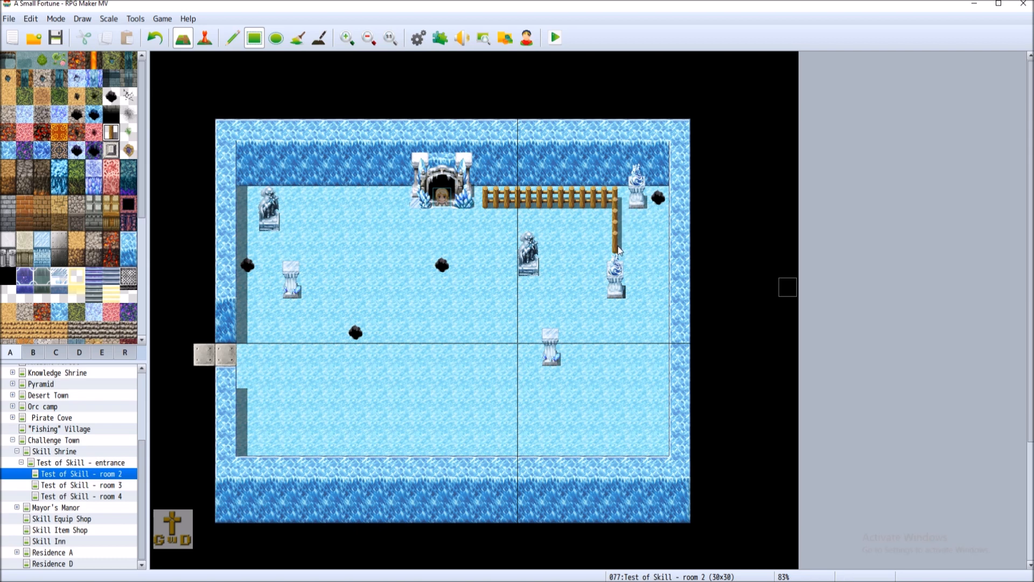
left_click(615, 264)
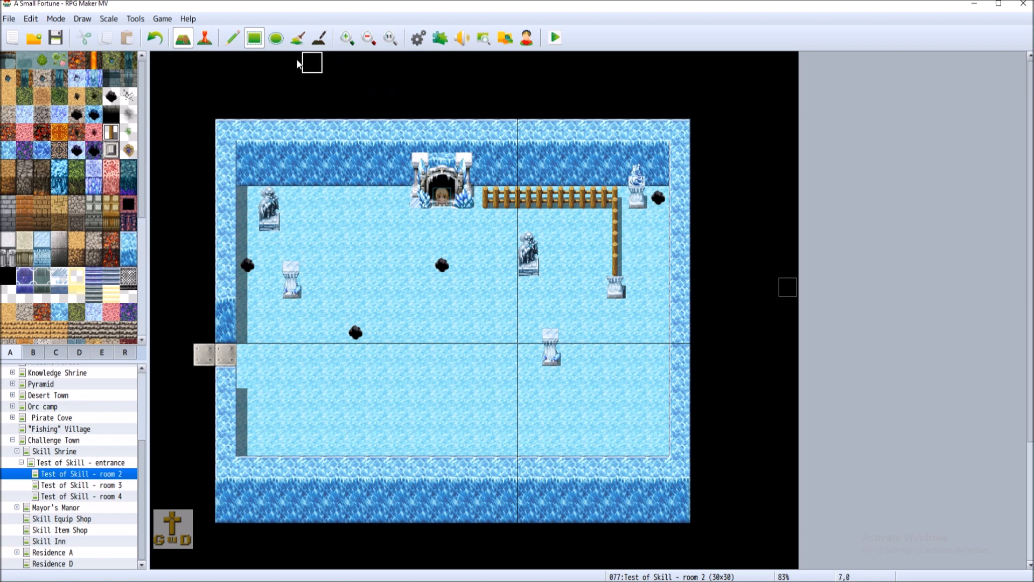
left_click(156, 38)
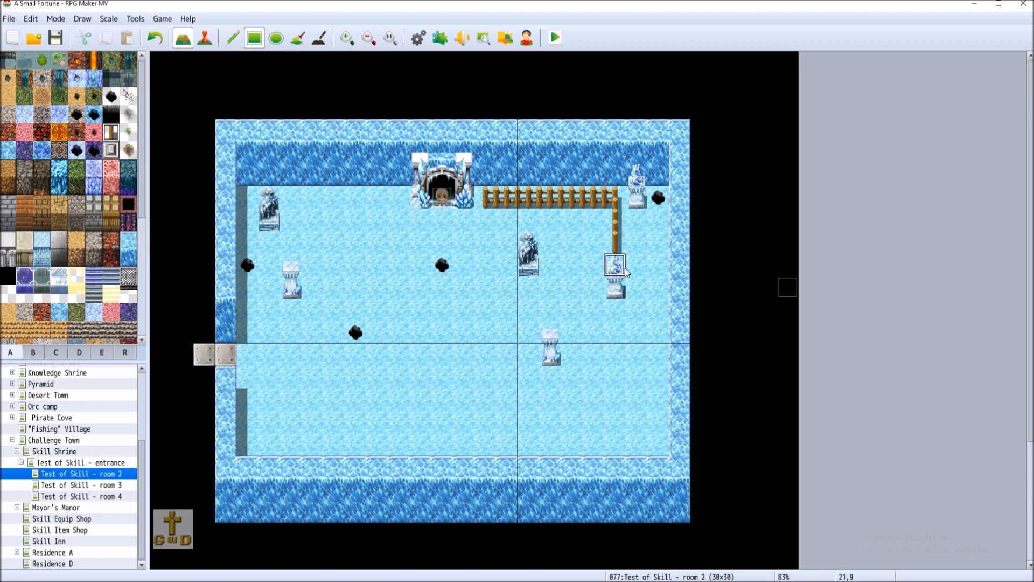
- Fence row 9 at columns 22 to 23 and 18 to 20, column 18 down to row 11, and row 12 across columns 19 to 23
left_click(649, 265)
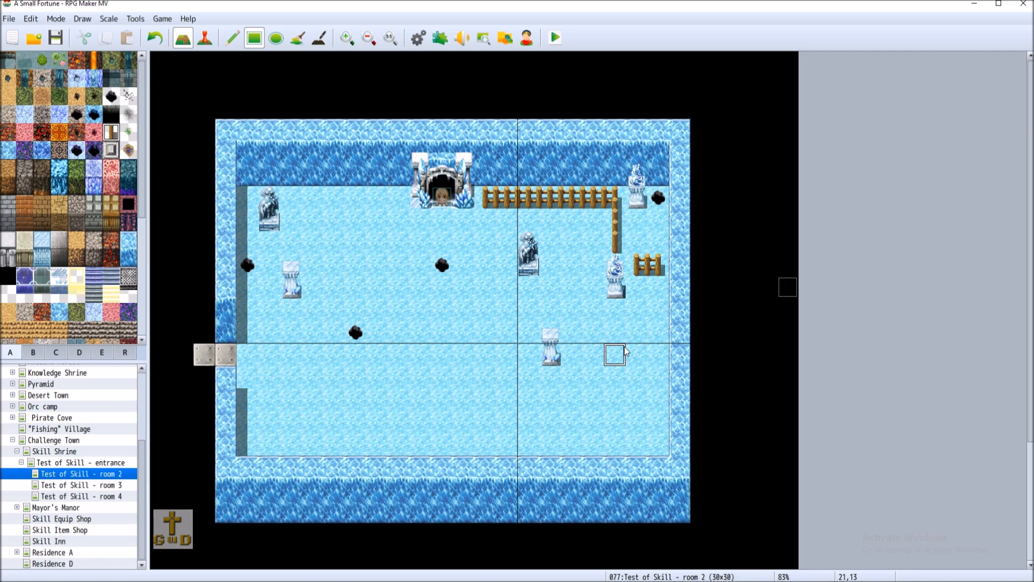
left_click(592, 264)
mouse_move(554, 262)
left_mouse_down()
mouse_move(551, 317)
mouse_move(658, 338)
left_mouse_up()
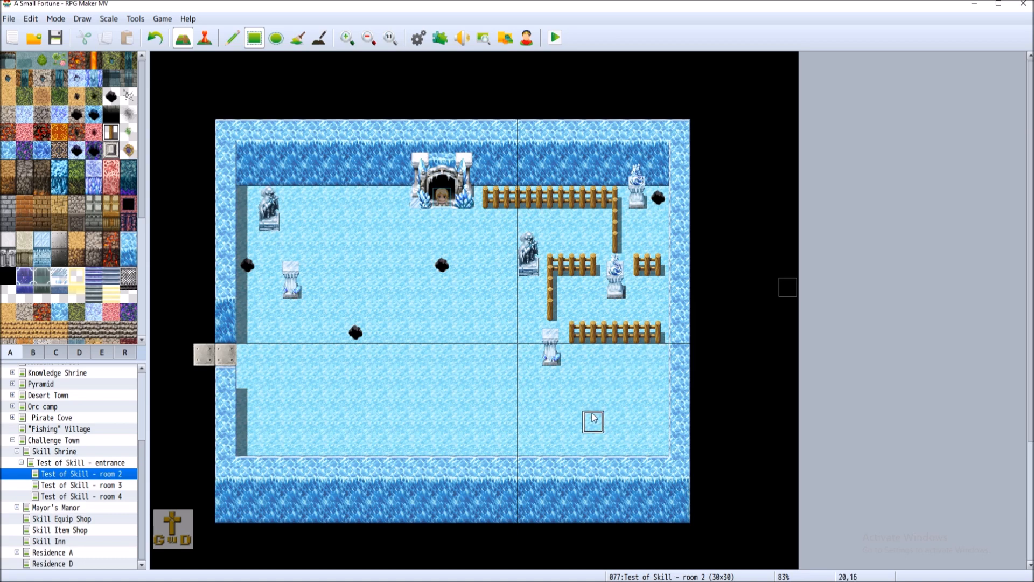
- Extend the wooden fence along the east wall down column 23 to row 16, undoing the run that reaches row 17
left_click_drag(658, 270, 659, 449)
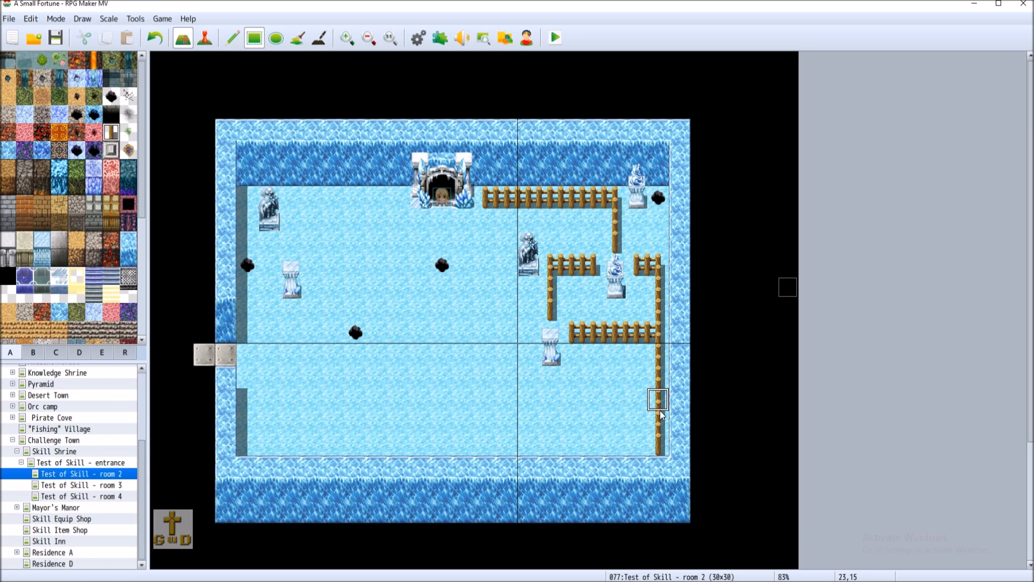
left_click(155, 39)
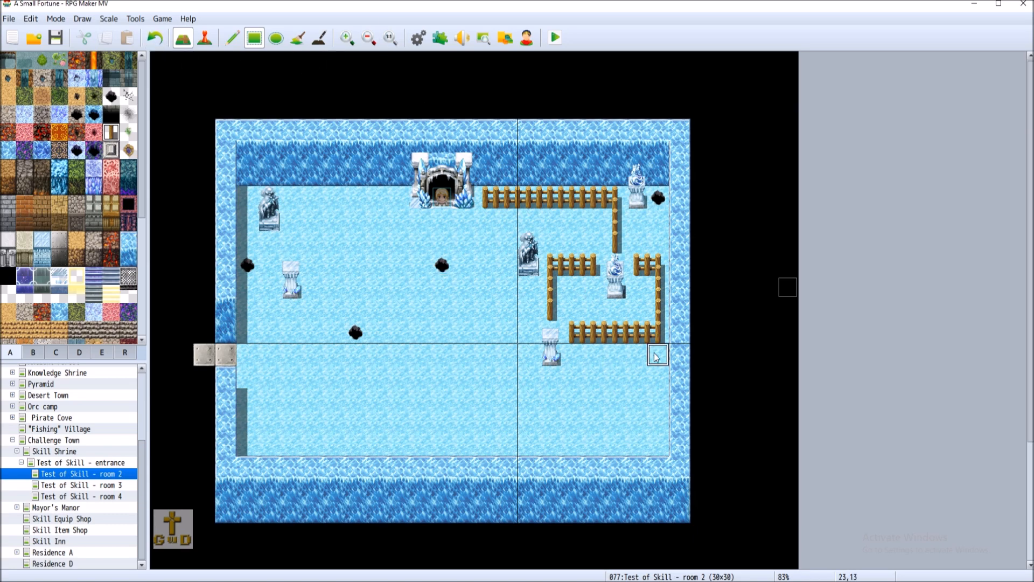
left_click_drag(658, 353, 655, 416)
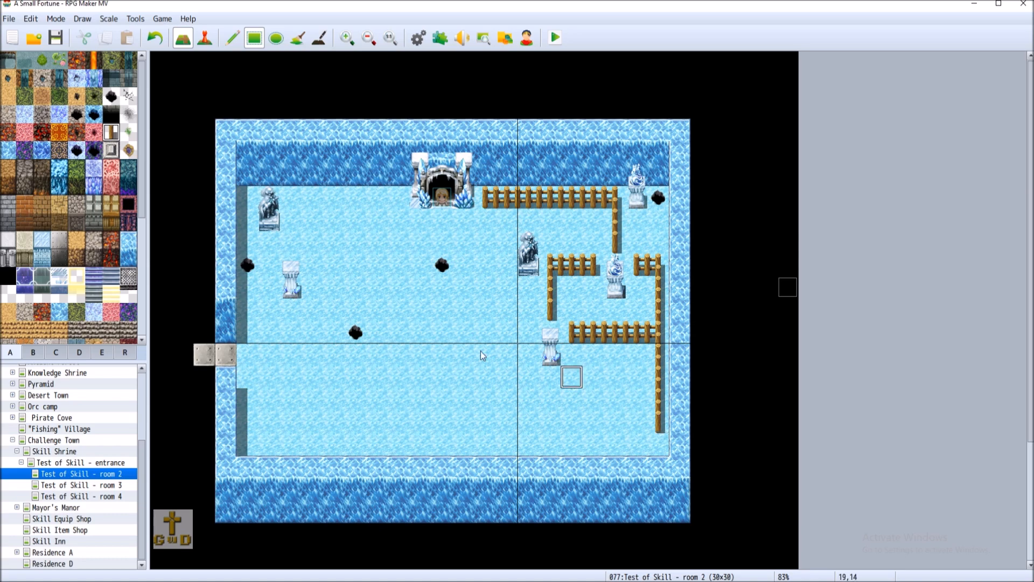
- Place the top tile of the pale ice statue at 23,17 below the fence's end and save the project
left_click(41, 358)
left_click(82, 357)
left_click(82, 355)
left_click(42, 173)
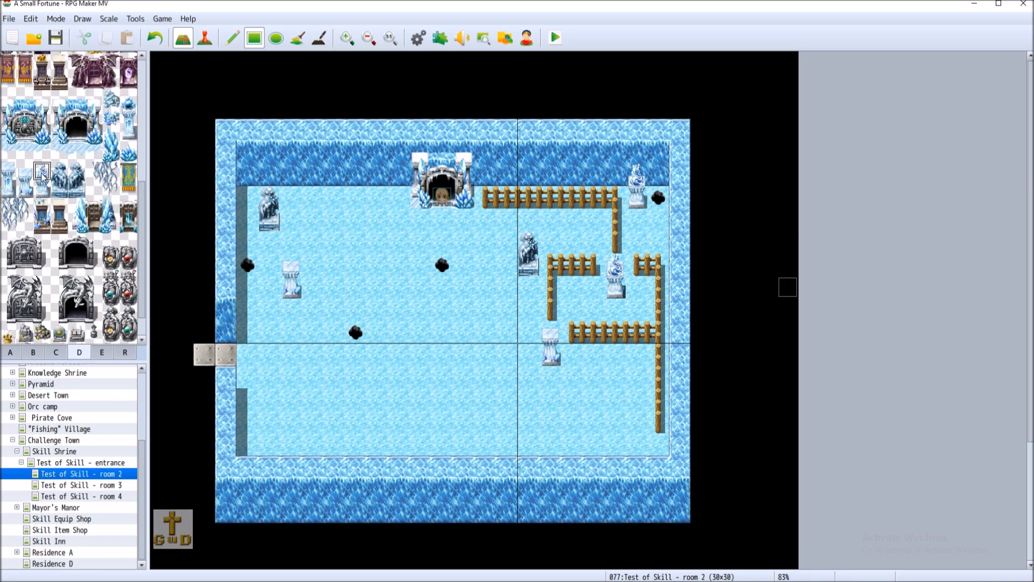
left_click(657, 444)
left_click(56, 38)
left_click(26, 176)
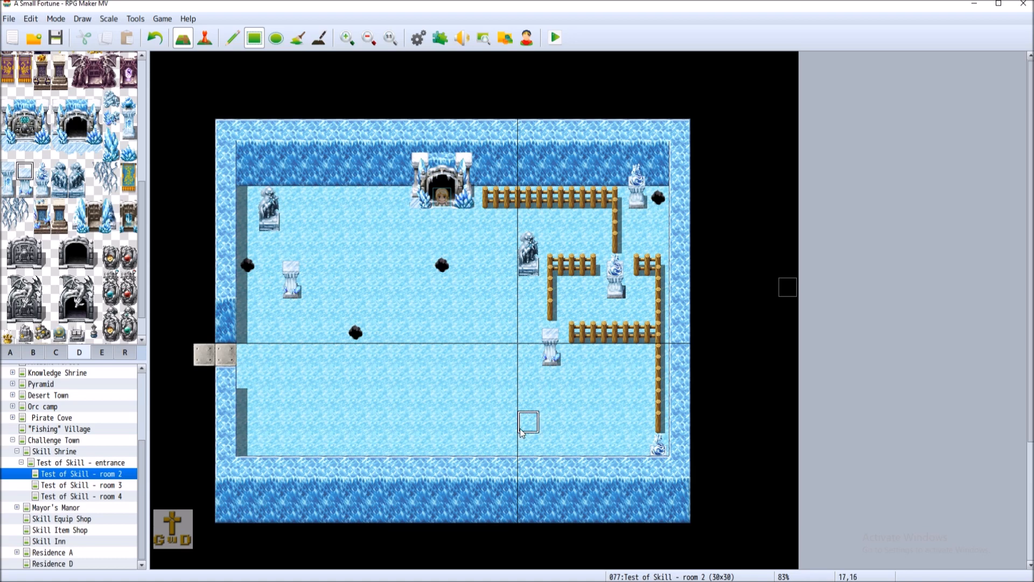
left_click(550, 444)
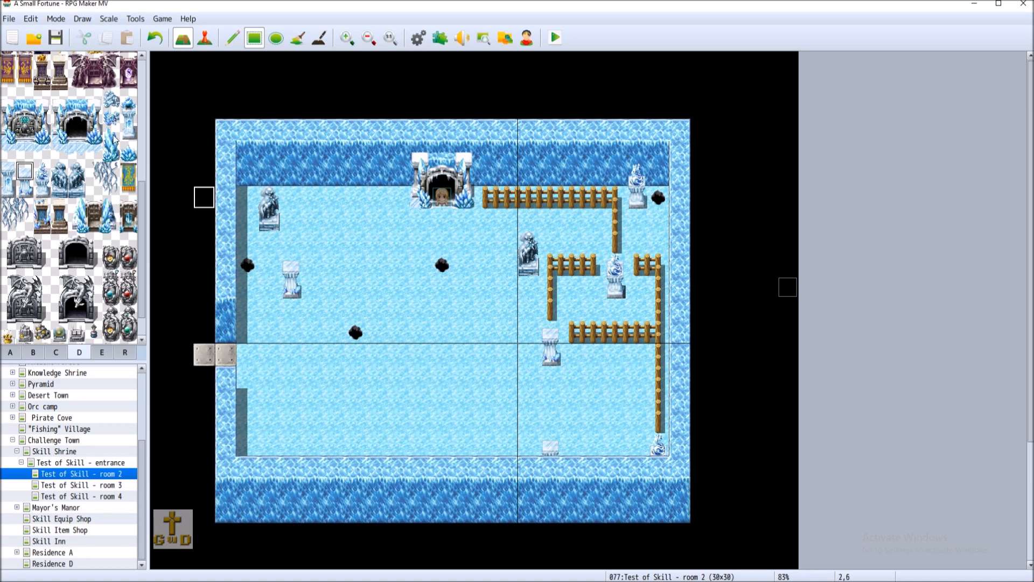
left_click(156, 38)
- Place the two-tile ice pillar at 17,16 to 17,17 by the south wall, undoing the copy placed in column 18
left_click_drag(25, 172, 25, 190)
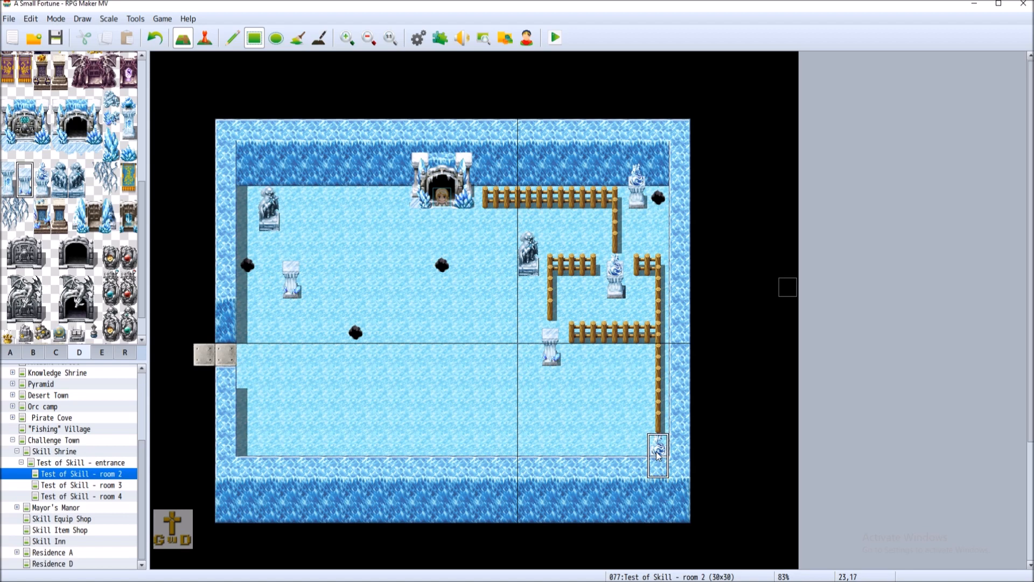
left_click(556, 447)
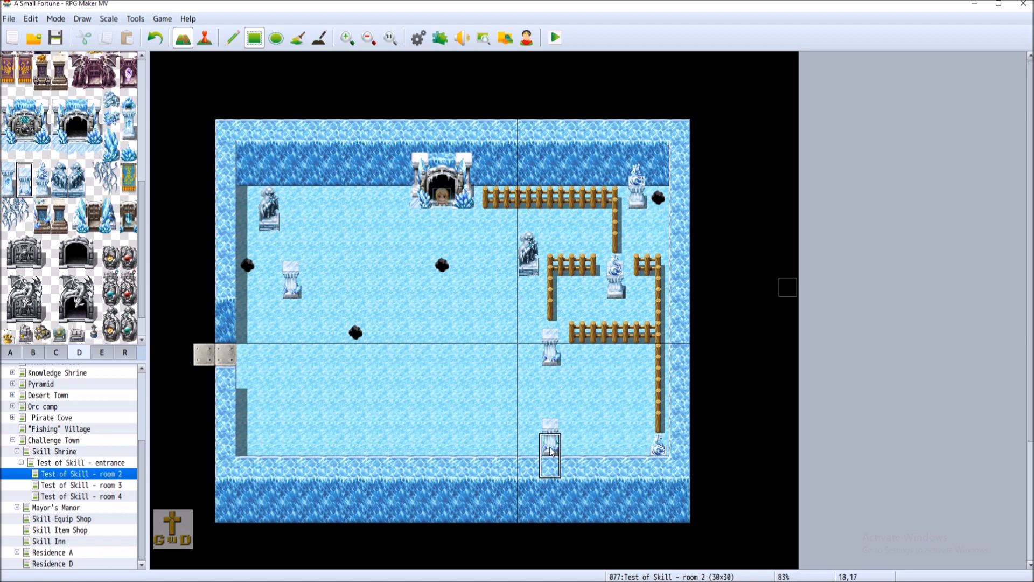
left_click(155, 38)
left_click(525, 431)
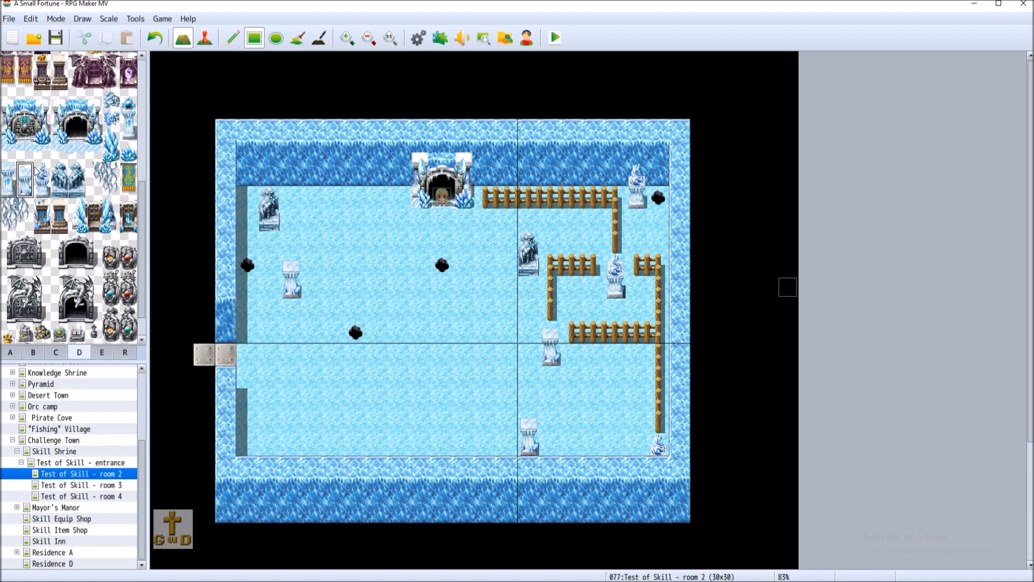
- Run a wooden fence along row 17 from column 22 to 18, up column 18 to row 14, and west to 17,14
left_click(11, 353)
left_click(111, 132)
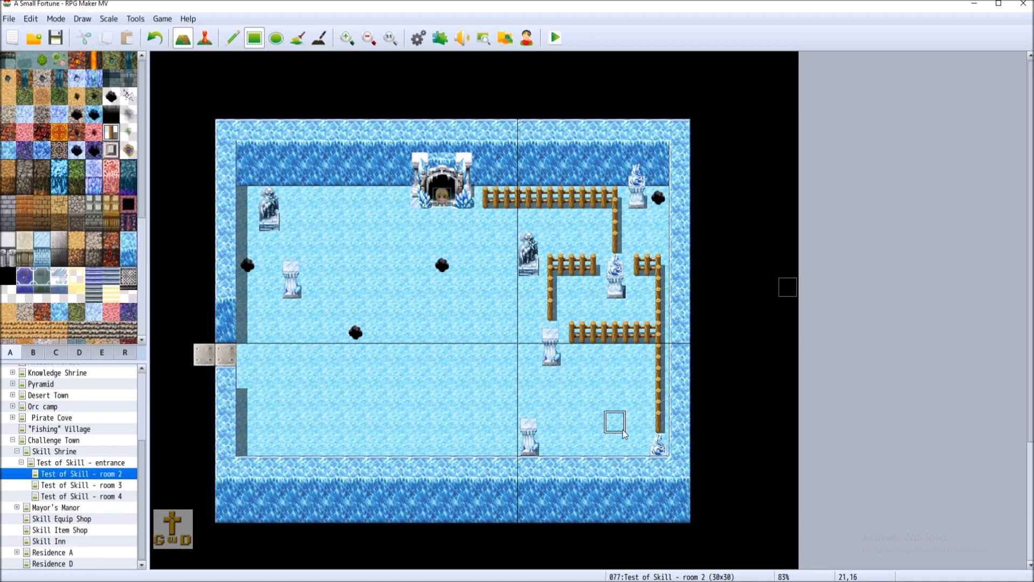
mouse_move(638, 445)
left_mouse_down()
mouse_move(551, 446)
mouse_move(551, 389)
left_mouse_up()
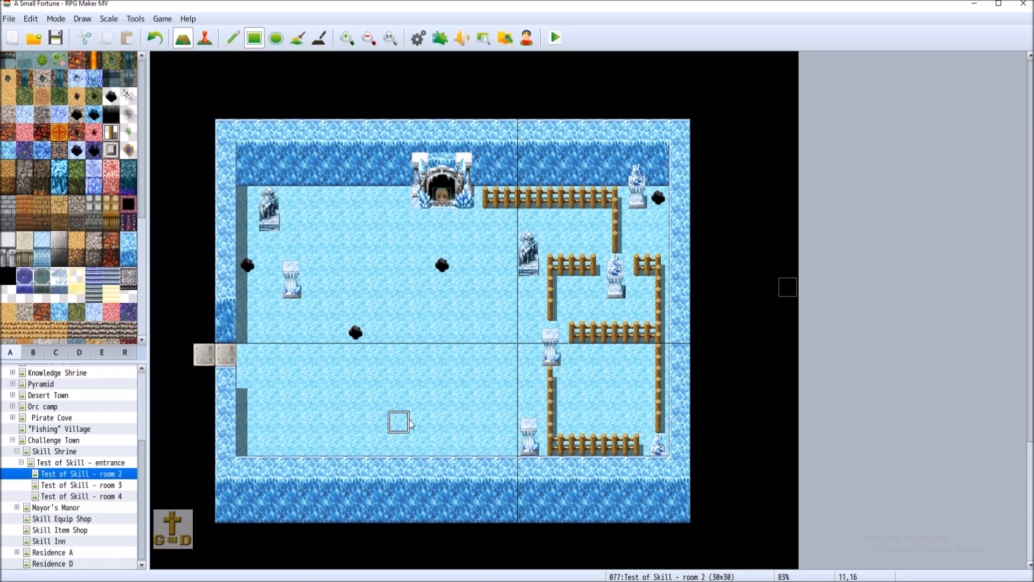
left_click(530, 378)
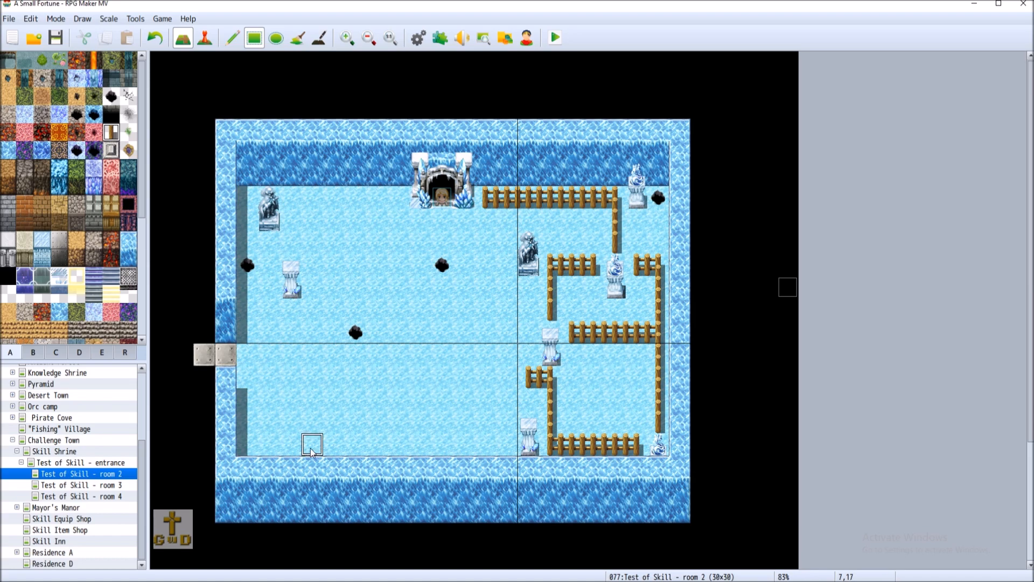
- Place the pale ice statue at 13,13 to 13,14 and save the project
left_click(79, 352)
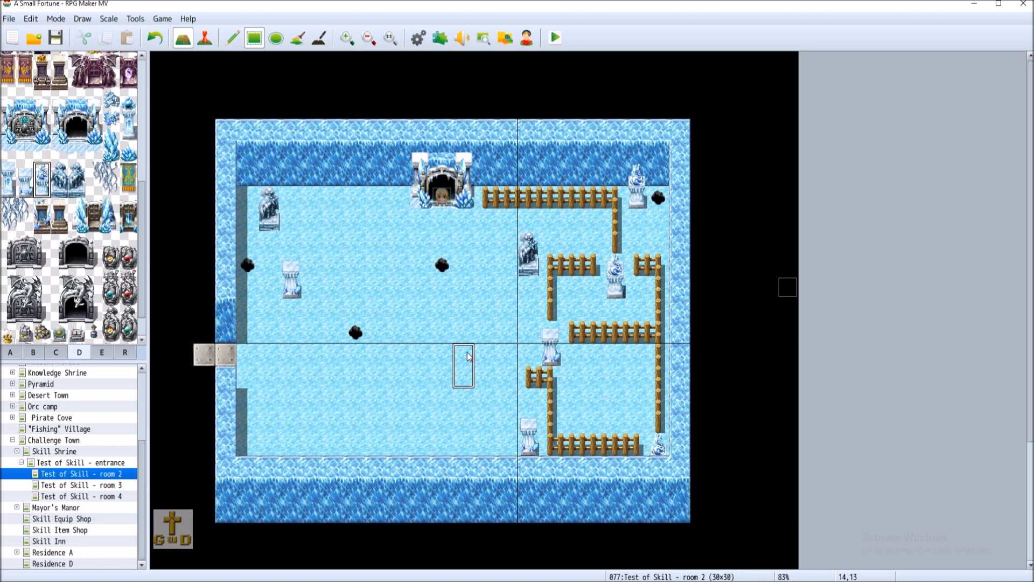
left_click(445, 358)
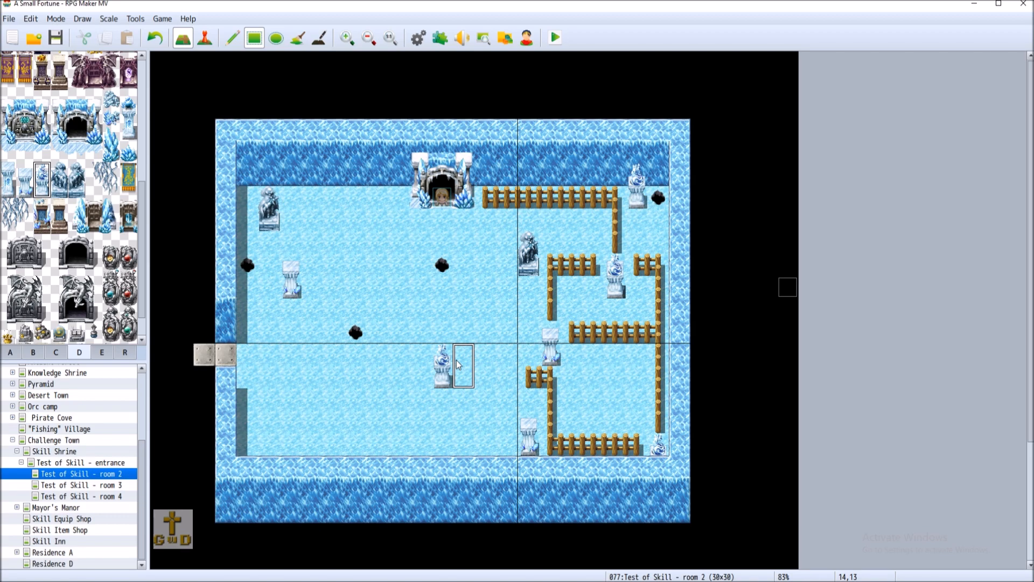
right_click(191, 267)
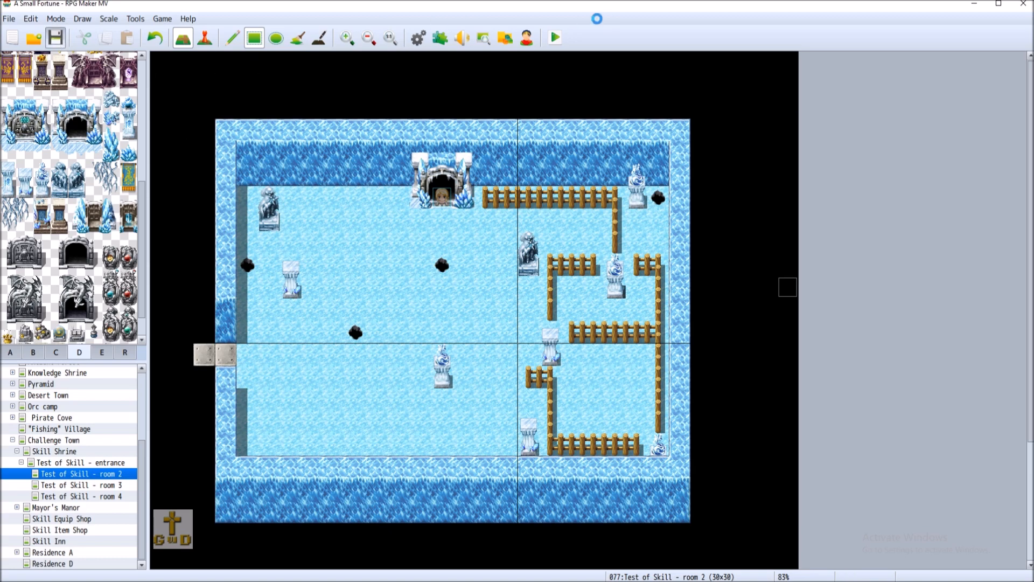
- Playtest the ice room by sliding the party up, right, left and down between the obstacles, and end the test
left_click(561, 36)
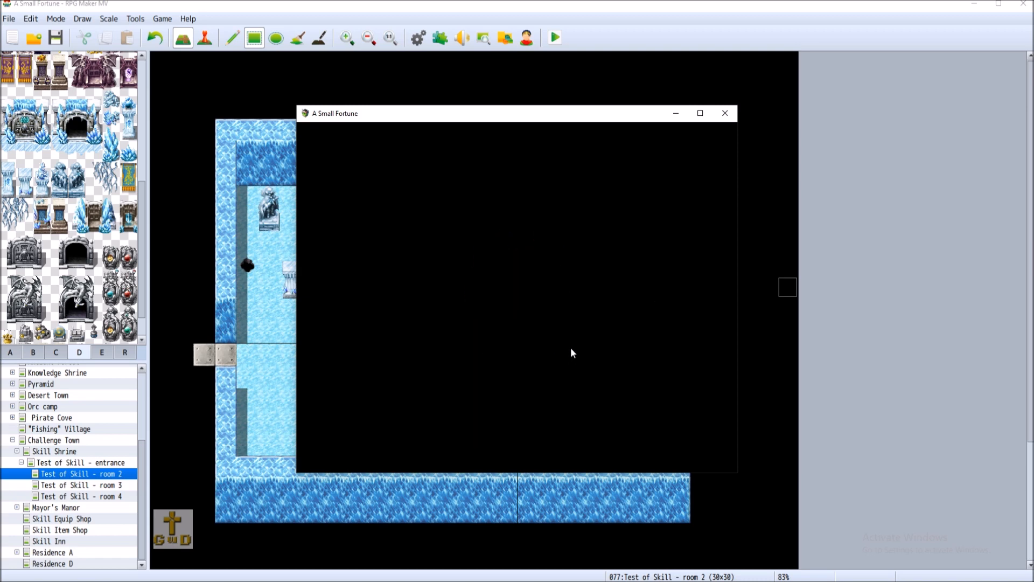
left_click(686, 375)
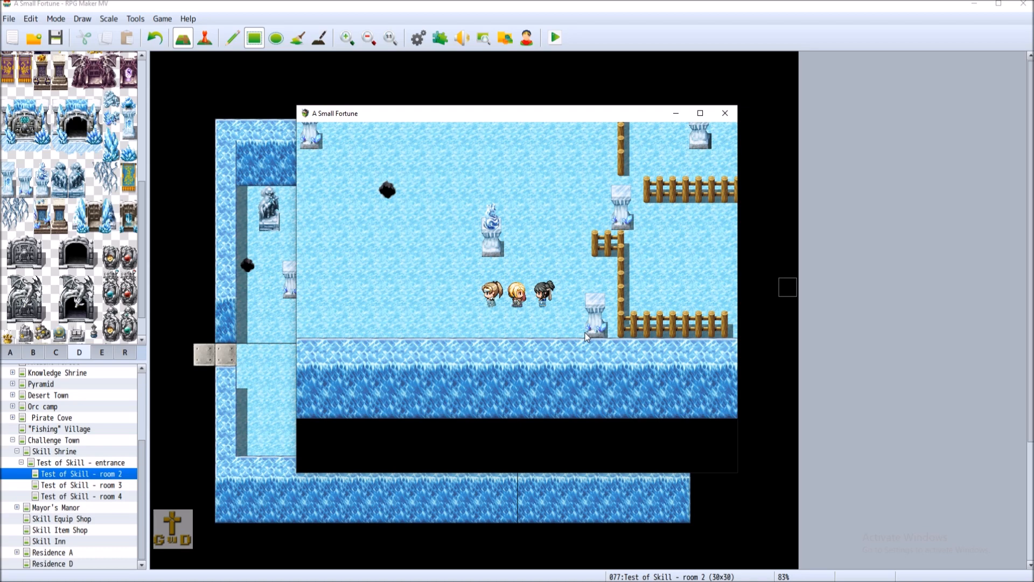
key("Up")
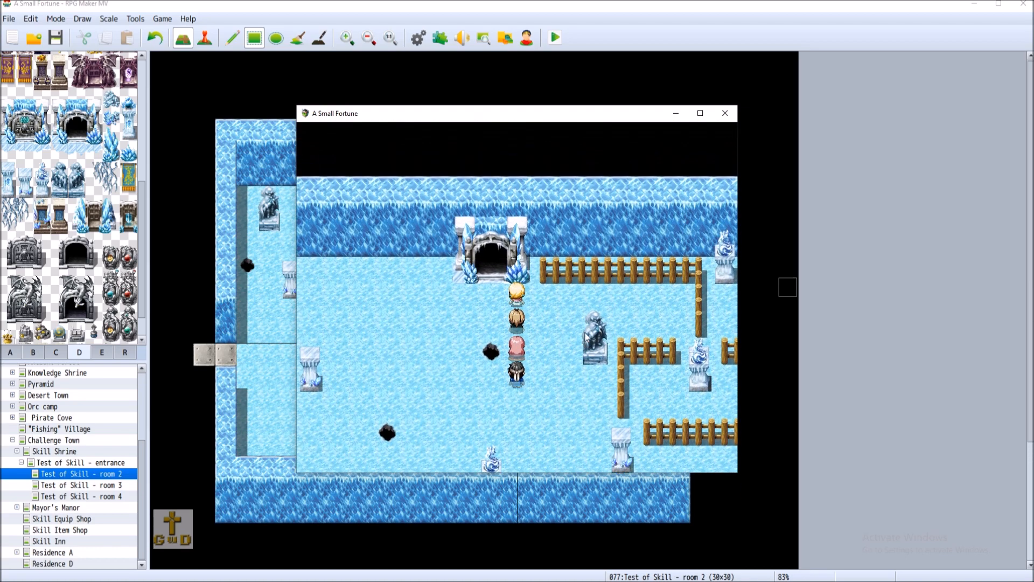
key("Right")
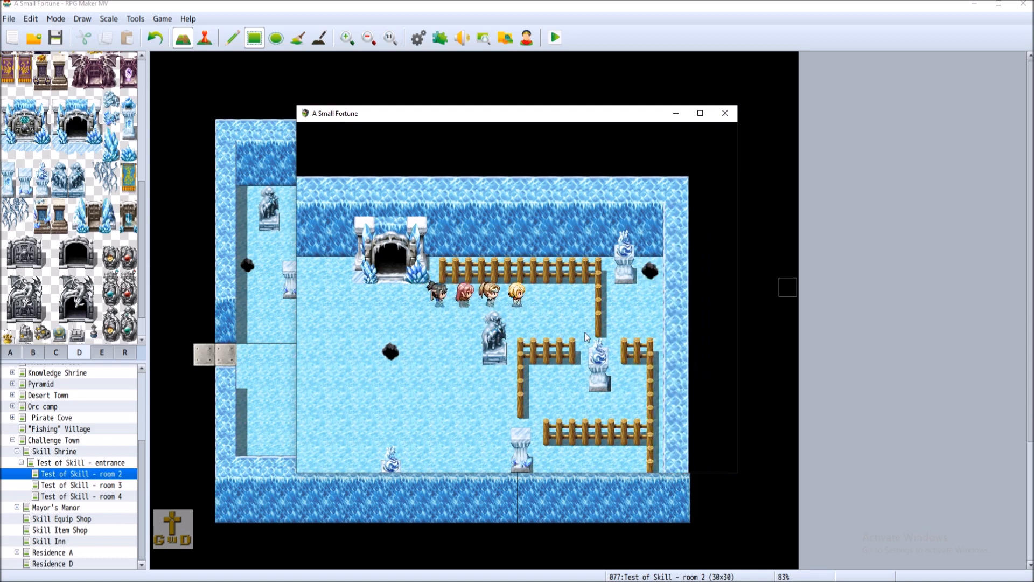
key("Left")
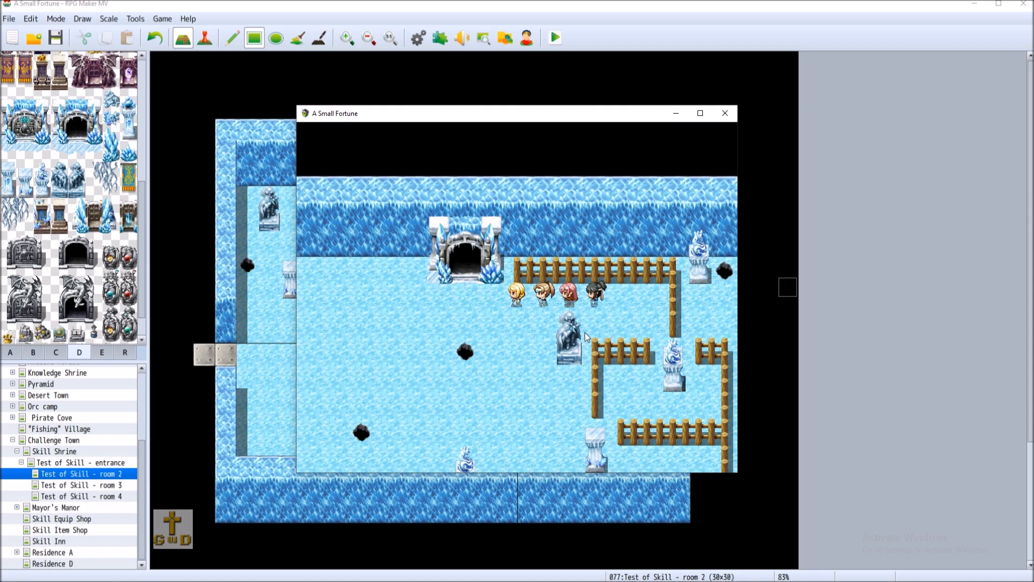
key("Down")
key("Down")
key("Down")
key("Down")
key("Down")
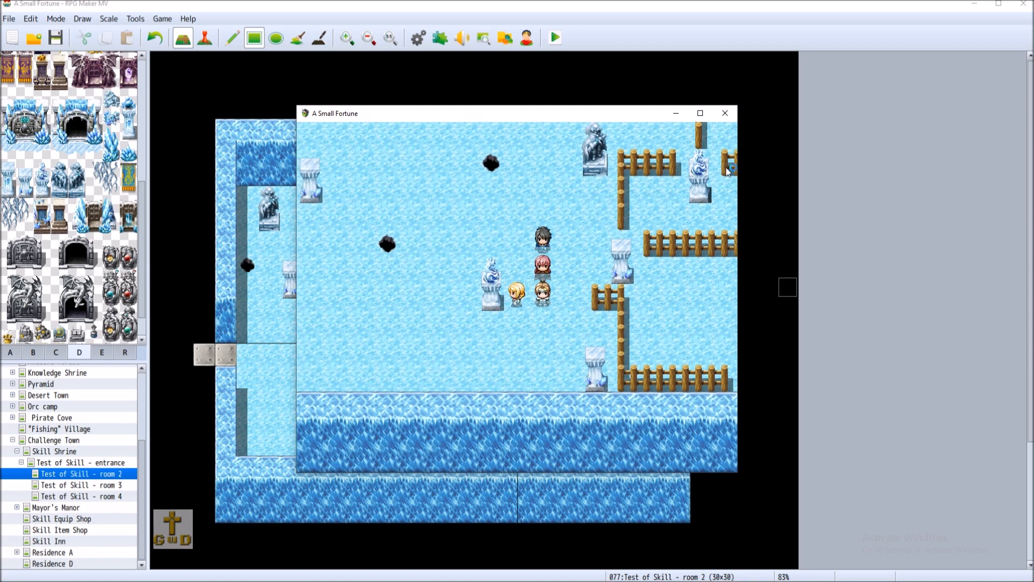
left_click(716, 117)
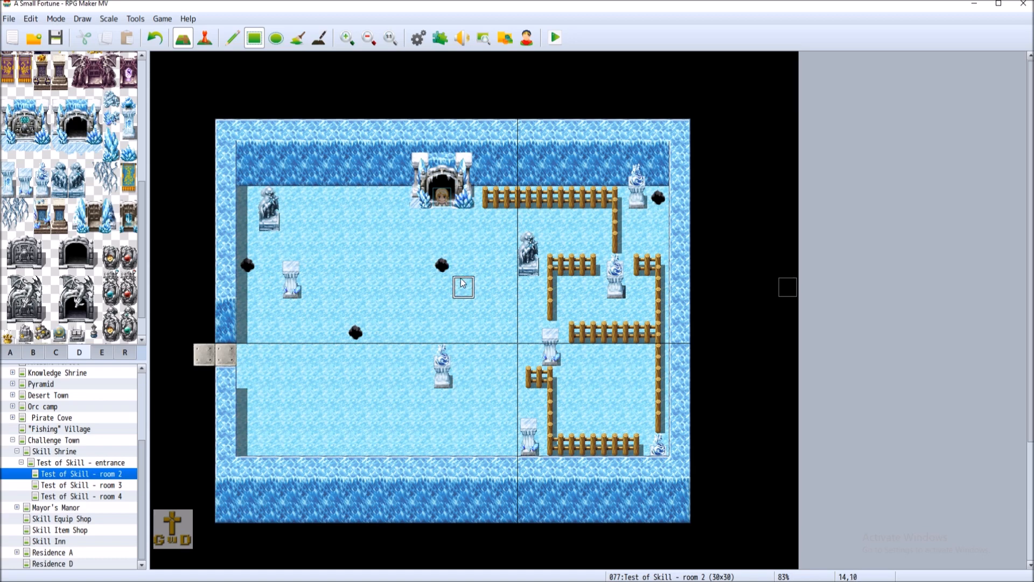
- Place the dark ice statue at 15,16 to 15,17 by the south wall
left_click(10, 352)
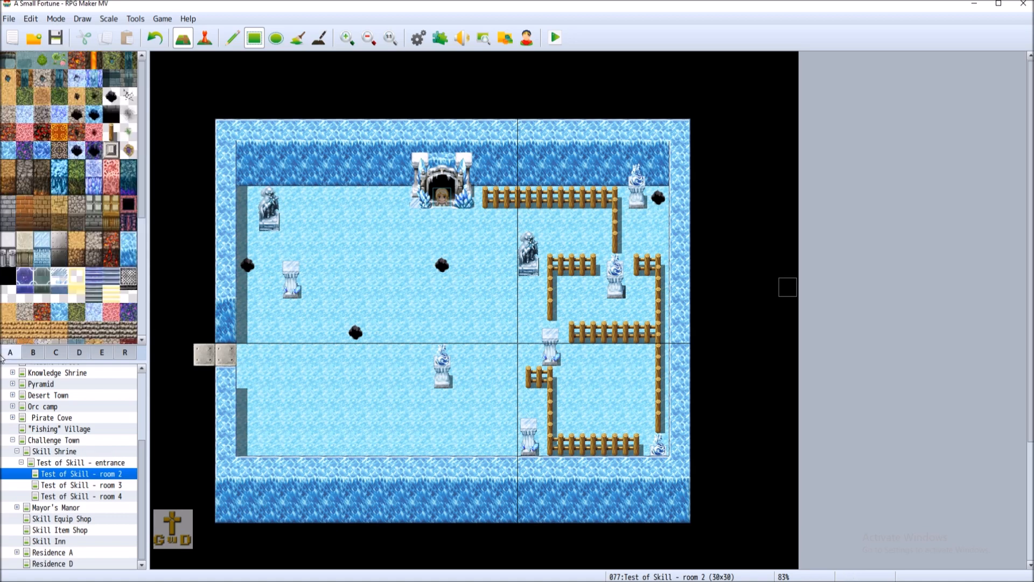
left_click(111, 96)
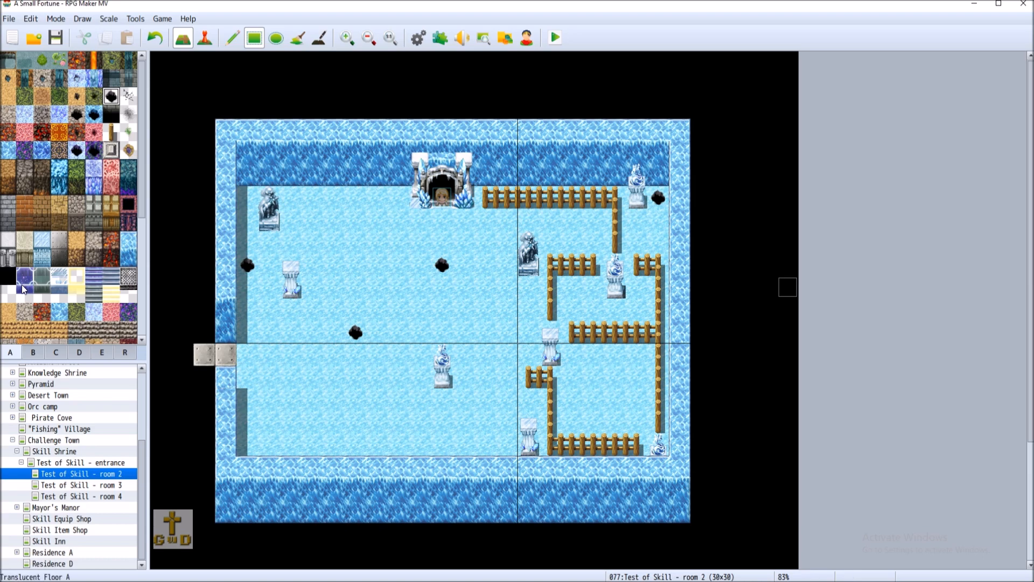
left_click(33, 353)
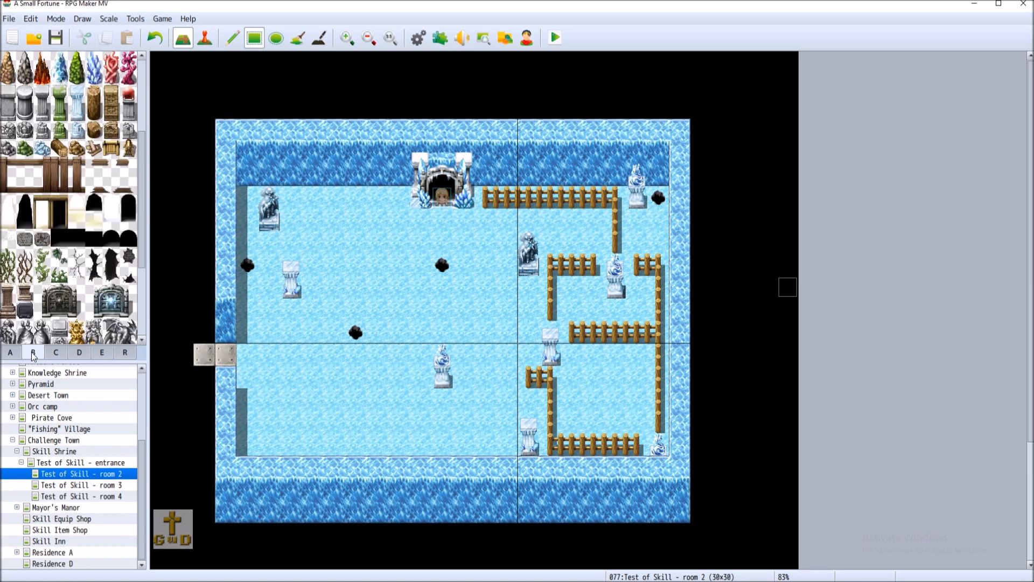
left_click(55, 353)
left_click(80, 353)
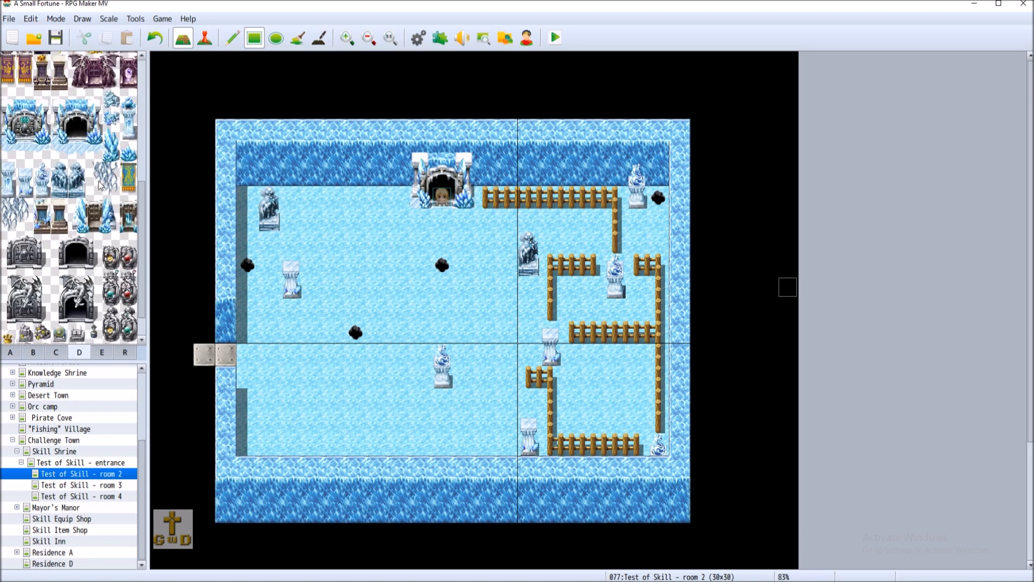
left_click(60, 179)
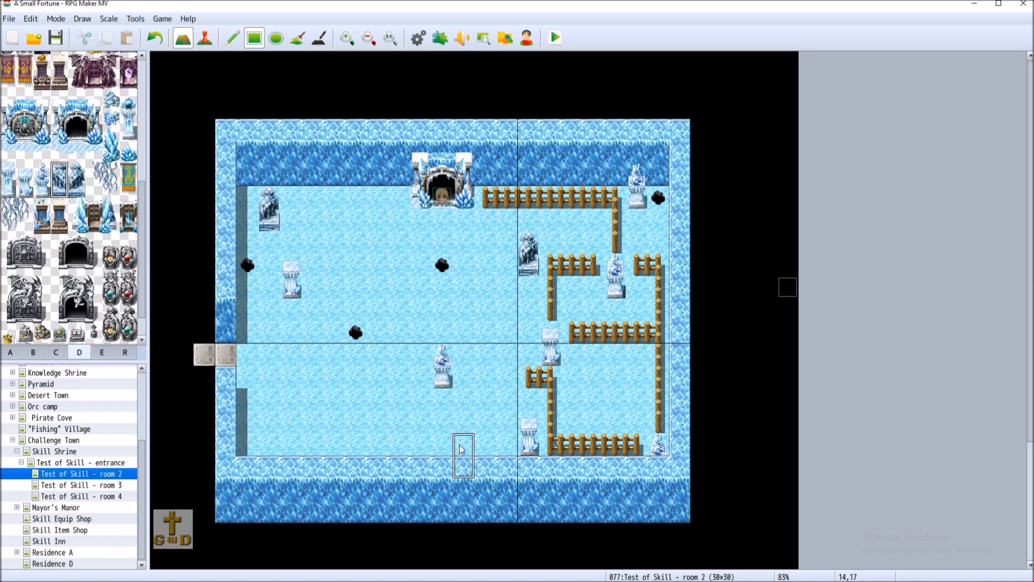
left_click(484, 431)
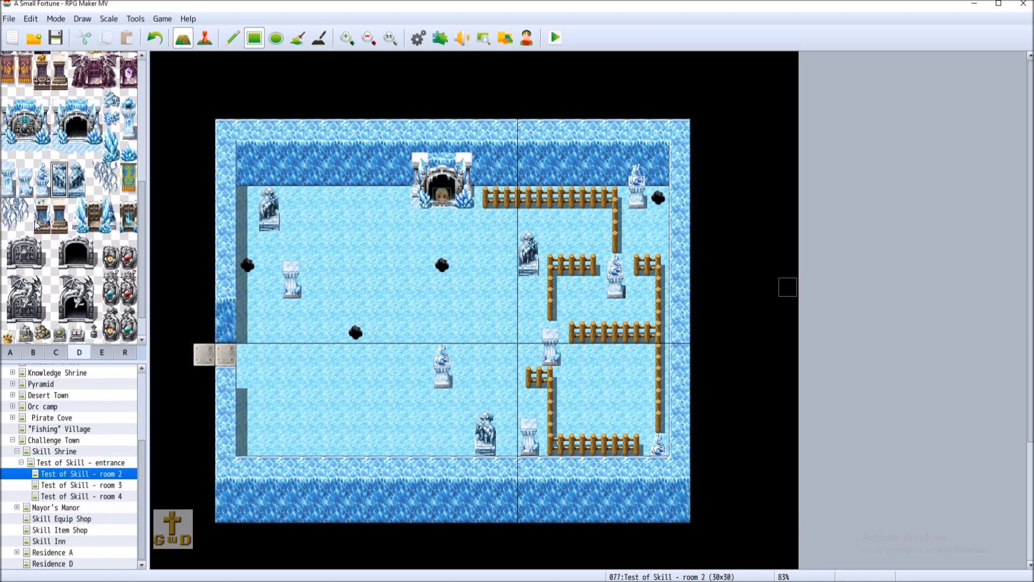
- Place a black hole tile at 14,8 southeast of the cave entrance and save the project
left_click(10, 353)
left_click(111, 96)
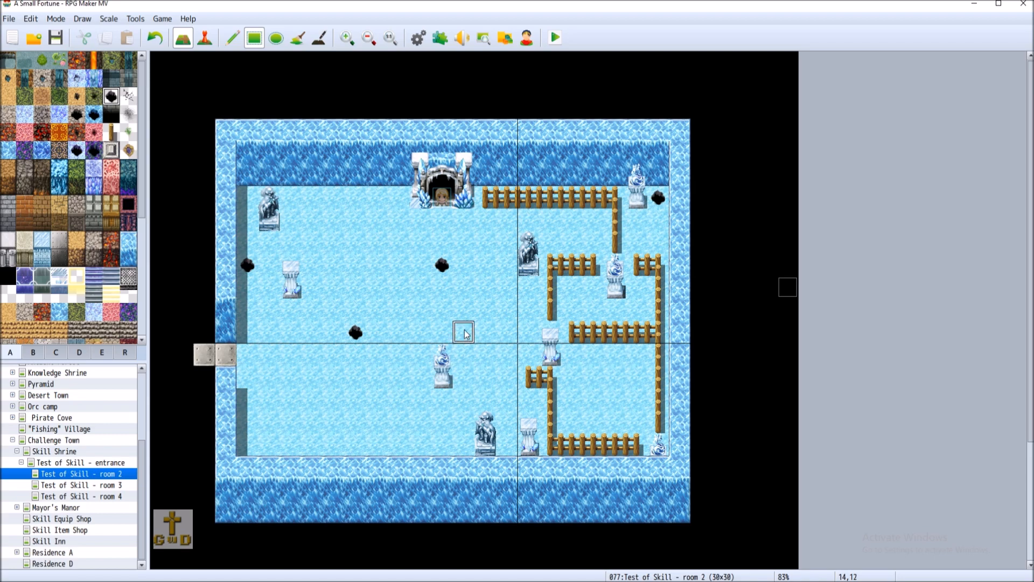
left_click(464, 242)
left_click(55, 38)
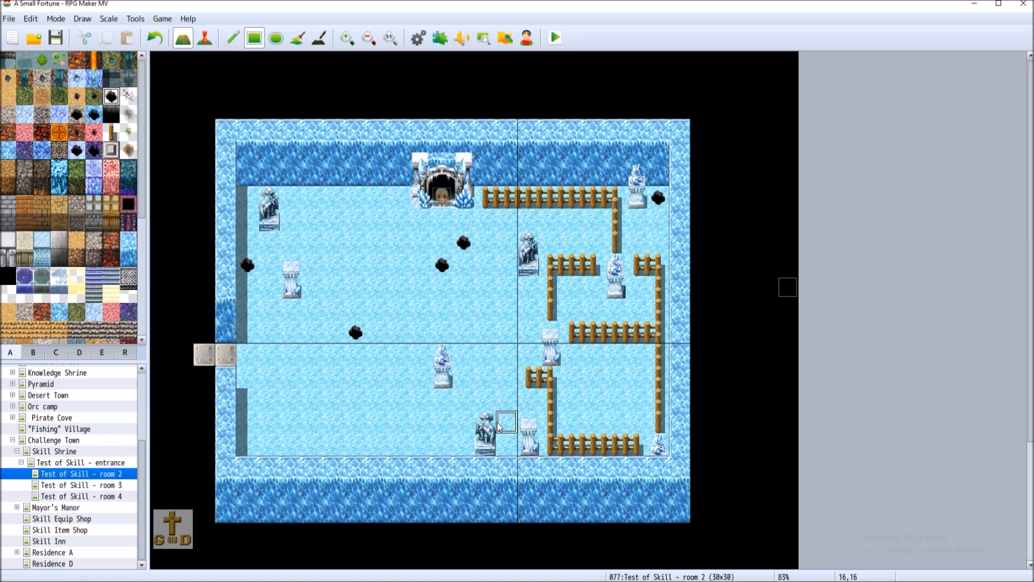
- Move the southern dark statue to 16,16 to 16,17 by copying it, cover the original with ice floor, and save the project
right_click_drag(498, 427, 512, 439)
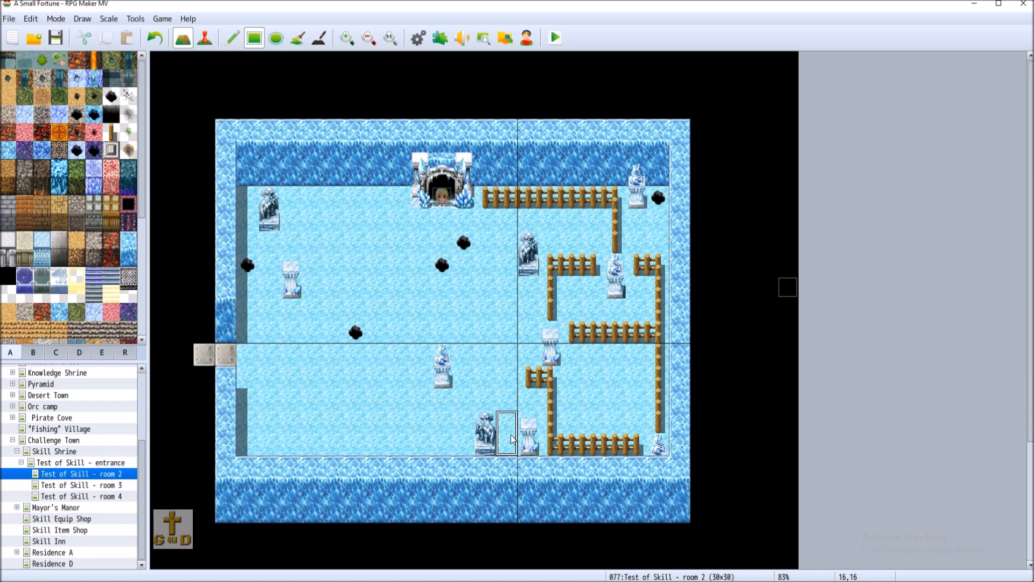
left_click(512, 439)
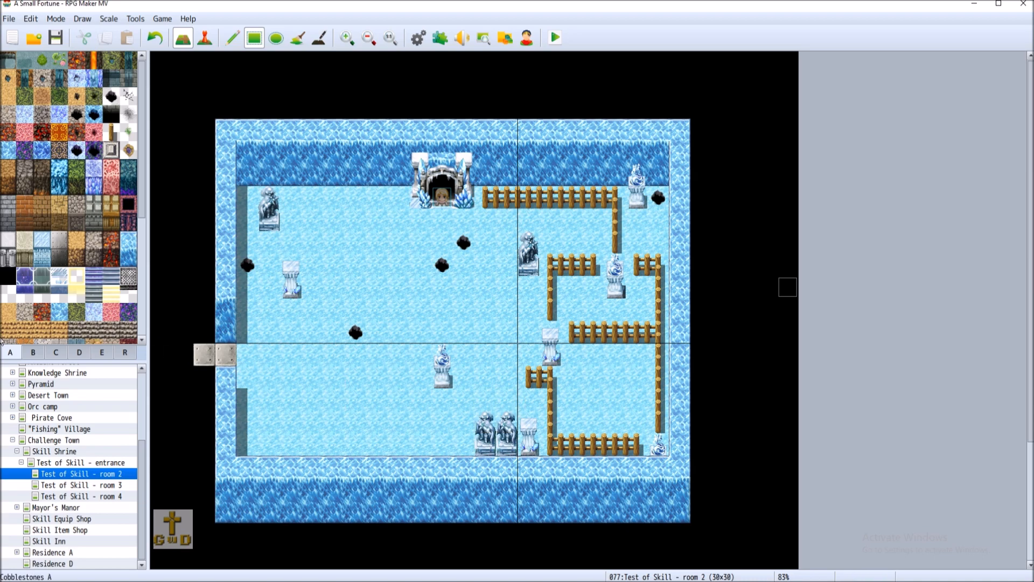
scroll(60, 326, "down", 2)
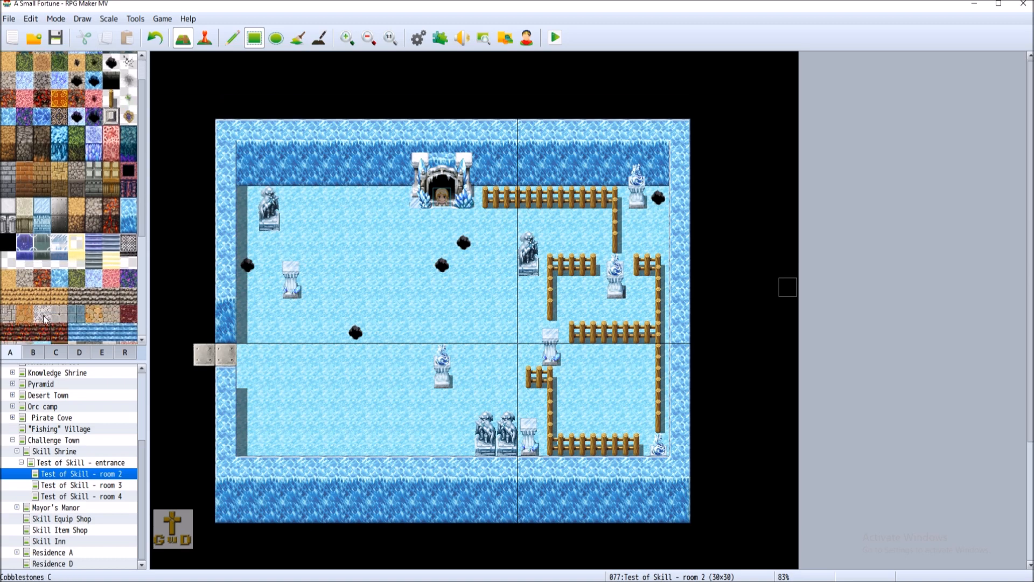
left_click(41, 305)
left_click_drag(485, 420, 485, 443)
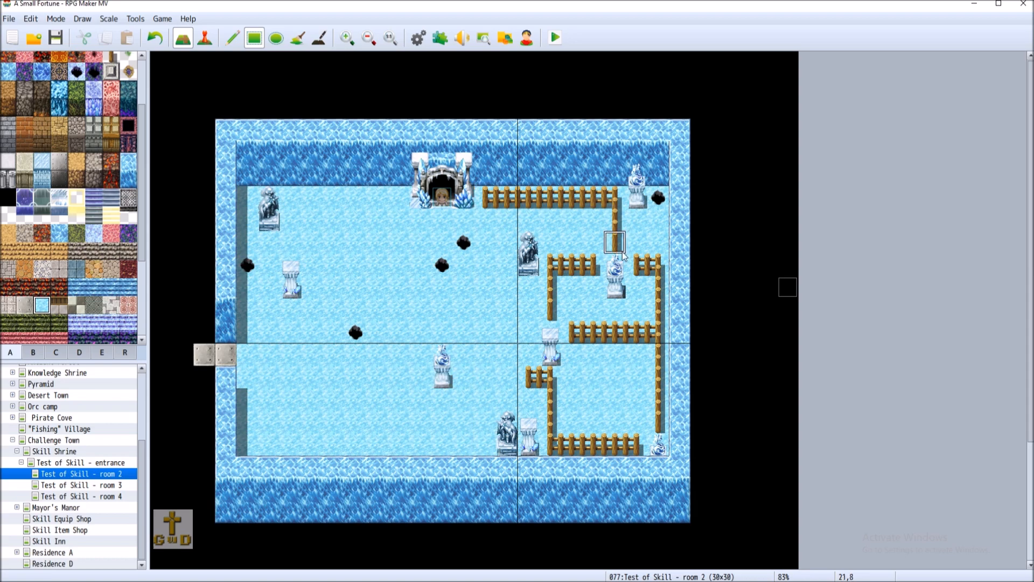
left_click(56, 37)
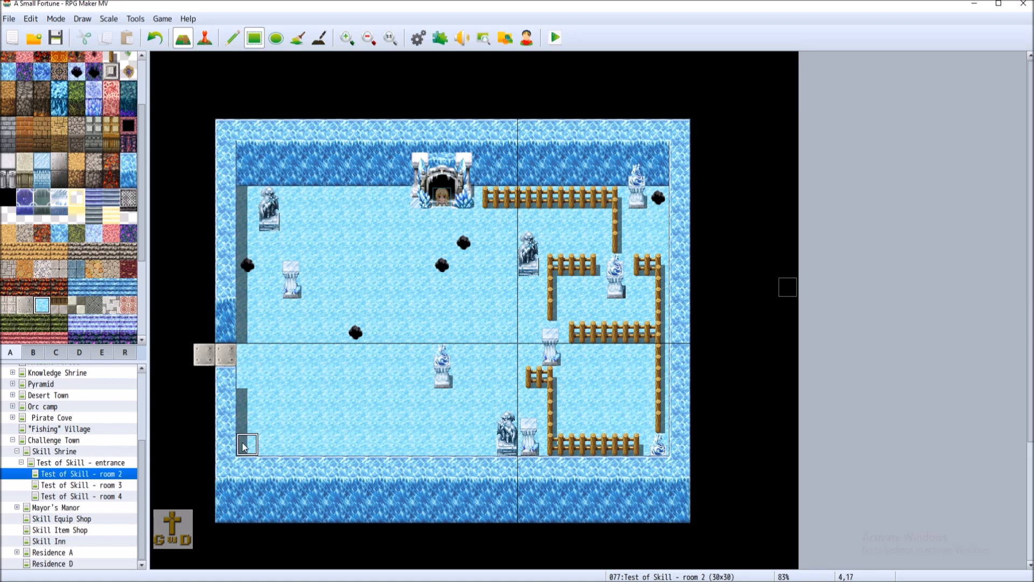
- Place the two-tile ice pillar at 12,16 to 12,17 by the south wall
left_click(60, 353)
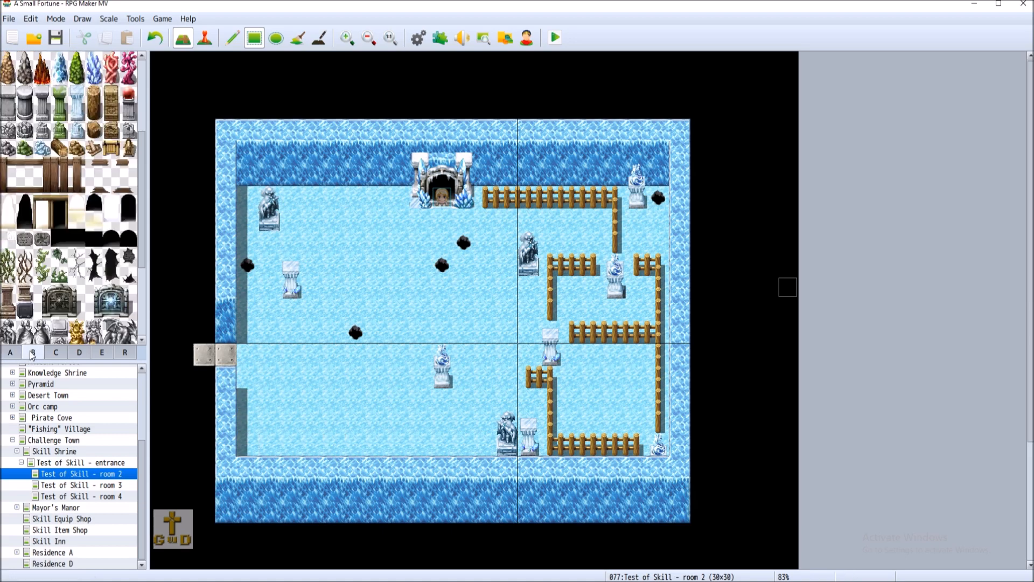
left_click(79, 352)
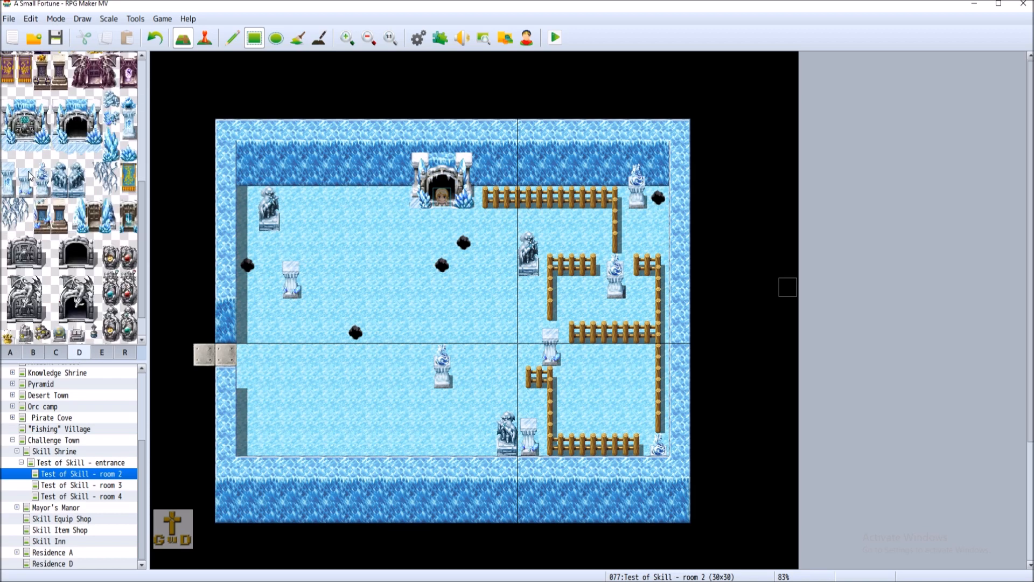
left_click_drag(29, 176, 27, 190)
left_click(247, 445)
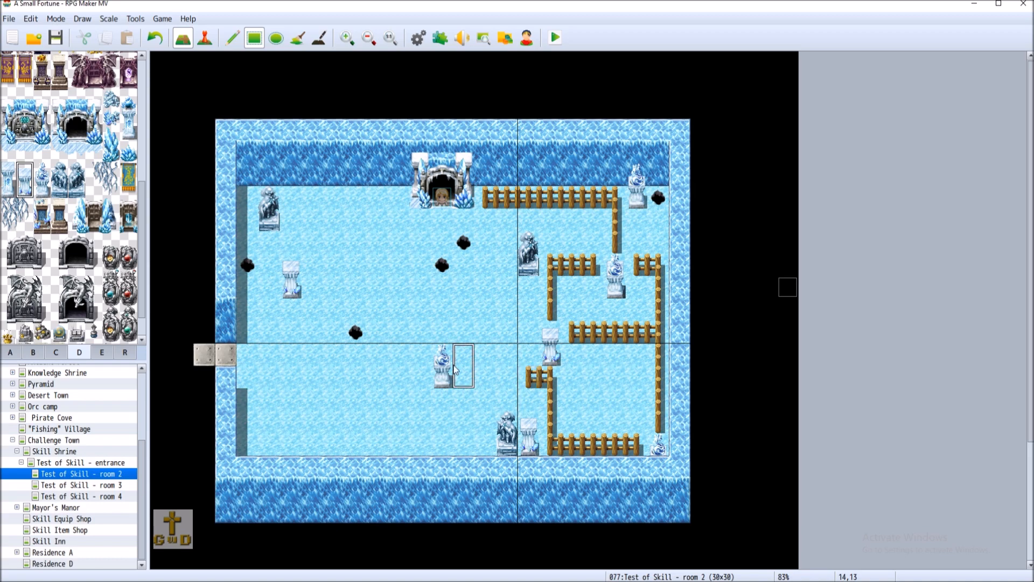
left_click(421, 423)
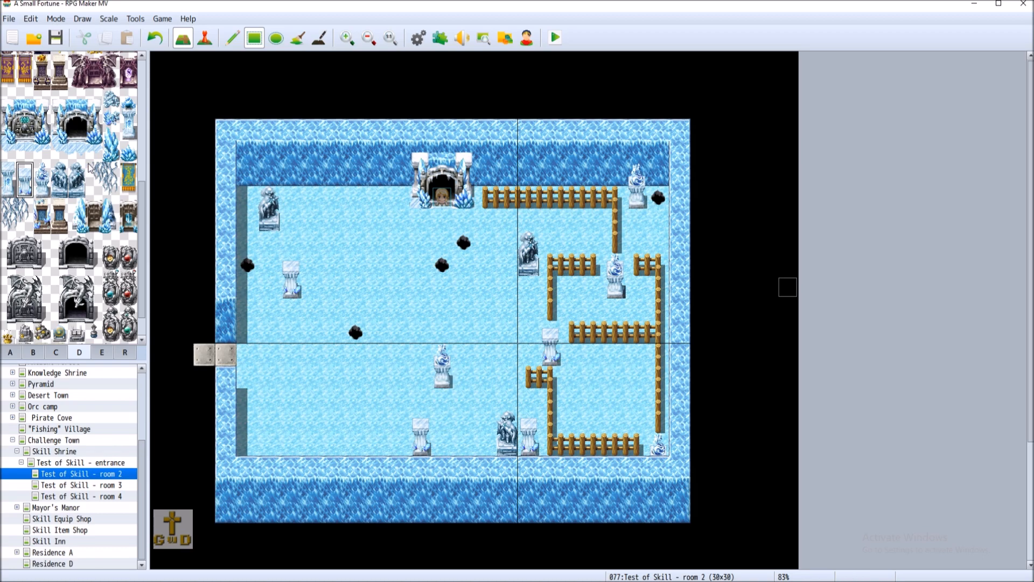
- Extend the wooden fence west along row 14 to column 14, down columns 13 and 14 to row 17, and along row 15 to column 11; save
left_click(16, 352)
left_click(112, 61)
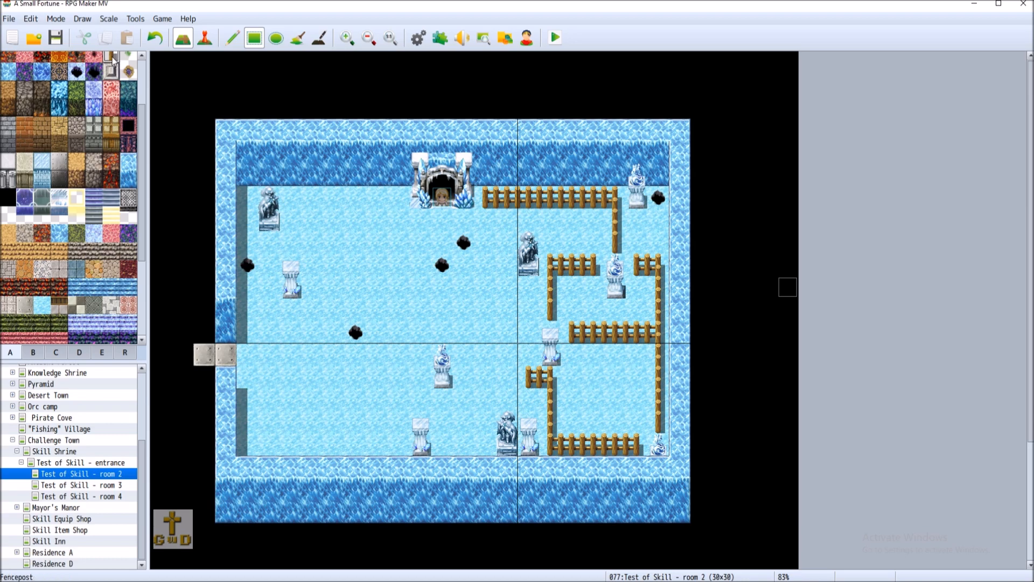
mouse_move(528, 379)
left_mouse_down()
mouse_move(463, 379)
mouse_move(462, 447)
mouse_move(445, 446)
mouse_move(435, 398)
mouse_move(410, 395)
left_mouse_up()
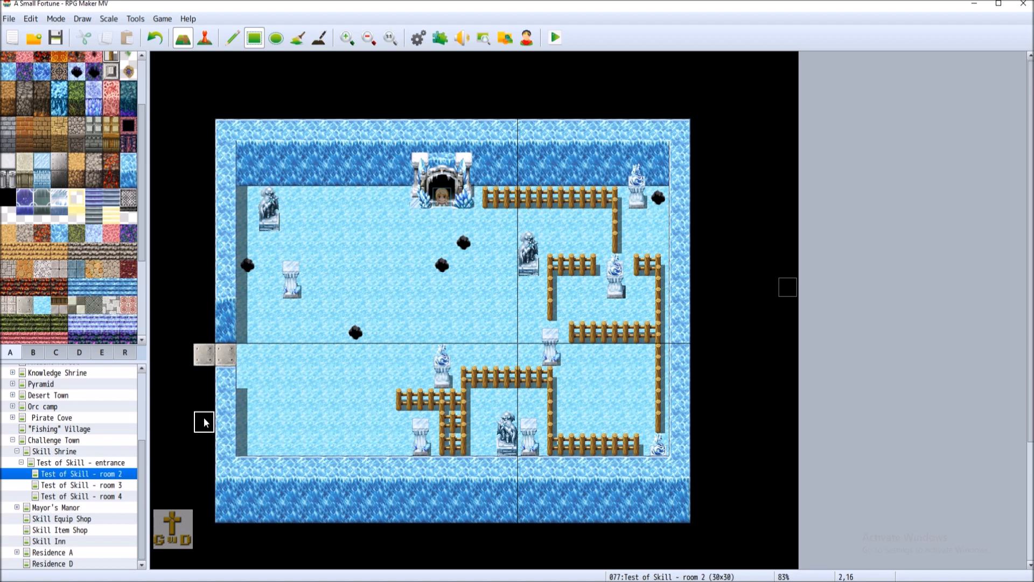
left_click(55, 37)
- Try the pale ice statue at 8,14 to 8,15 and undo the placement
left_click(85, 354)
left_click_drag(42, 170, 42, 189)
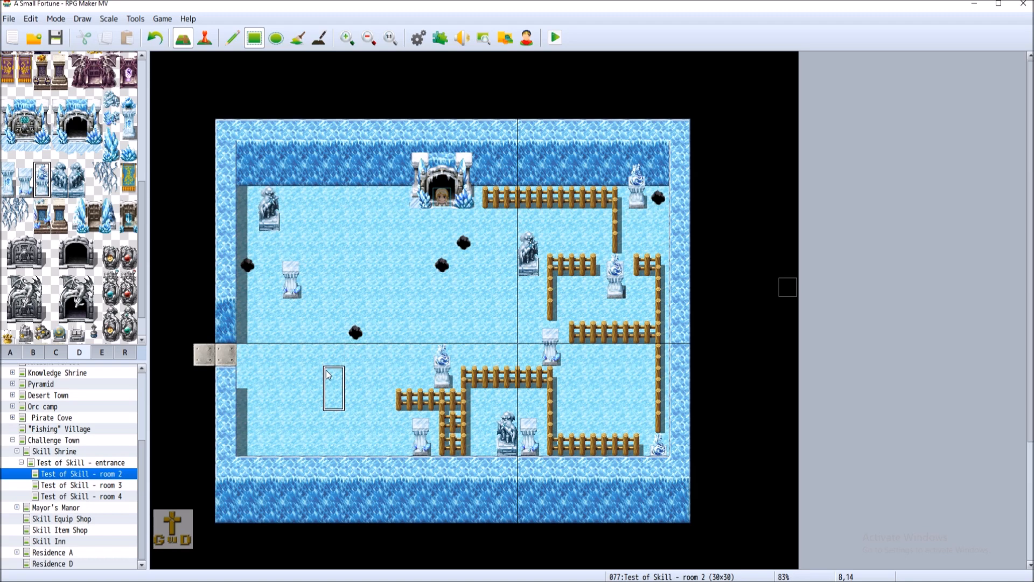
left_click(340, 384)
left_click(155, 38)
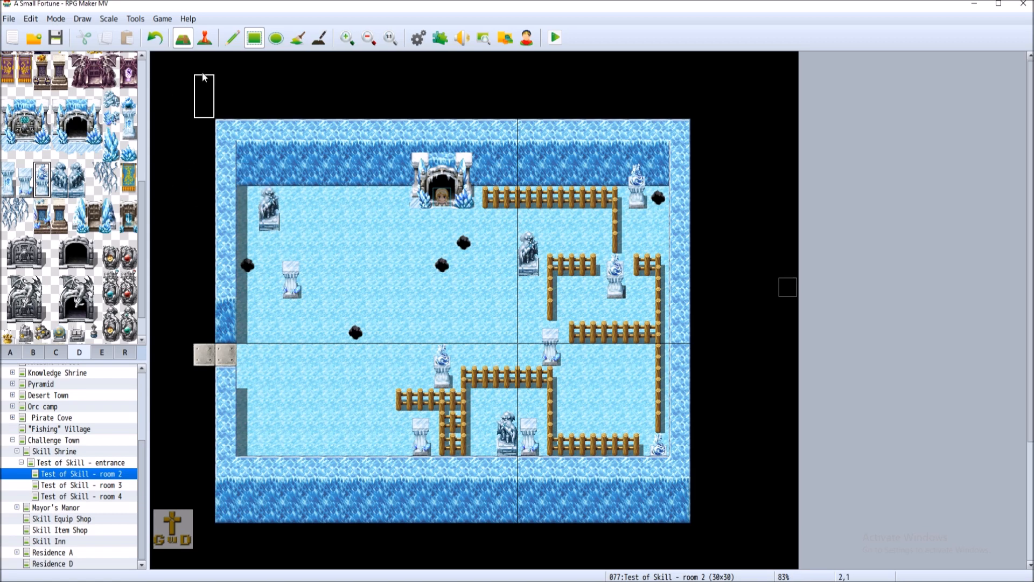
- Copy the dark statue from the room's northwest corner to 8,6 to 8,7
right_click(179, 173)
right_click_drag(271, 202, 273, 219)
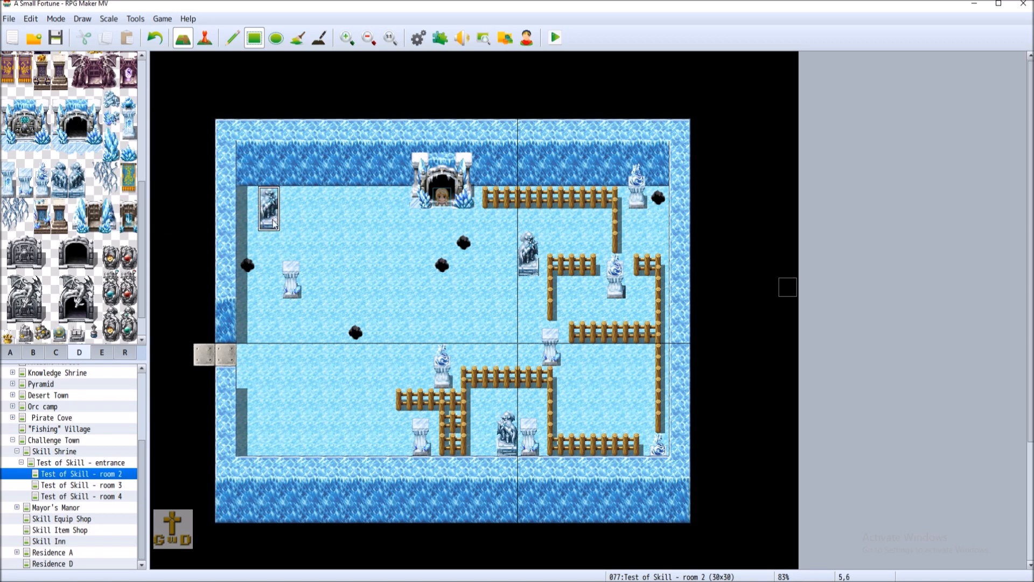
left_click(334, 197)
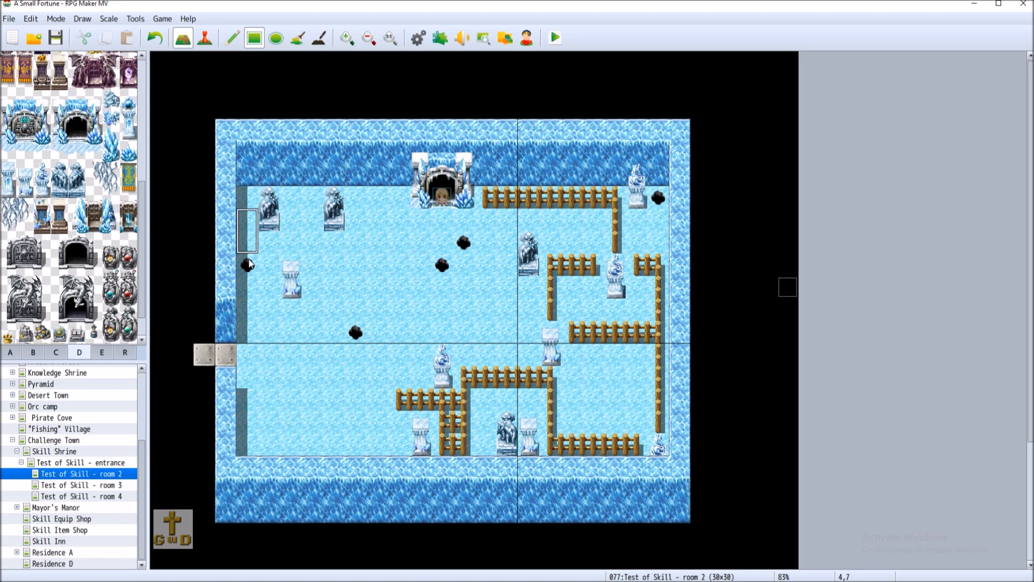
- Erase the northwest corner's original dark statue and the pillar at 6,9 to 6,10 with ice floor, undoing the removal of the hole at 9,12
left_click(17, 355)
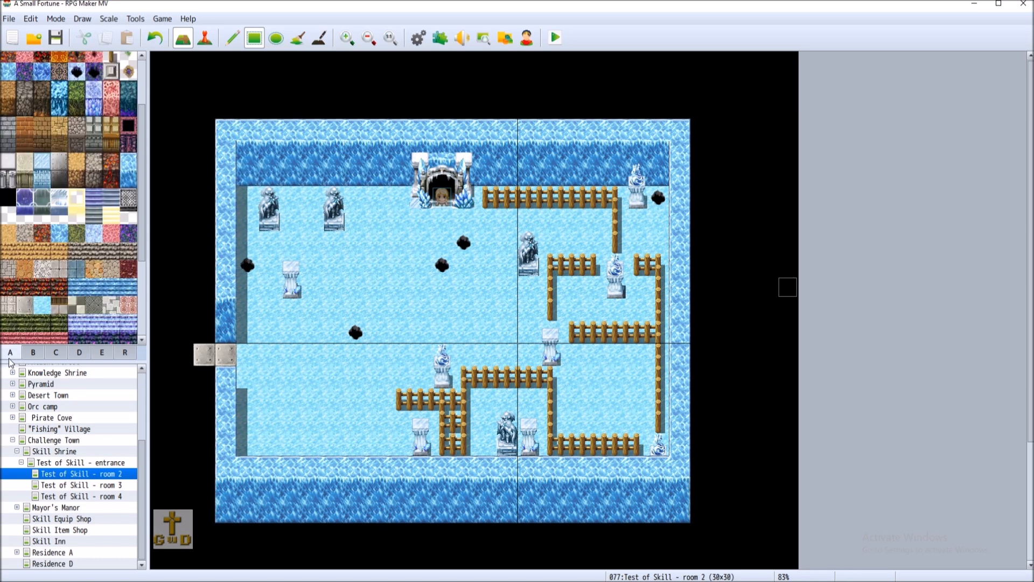
left_click(46, 304)
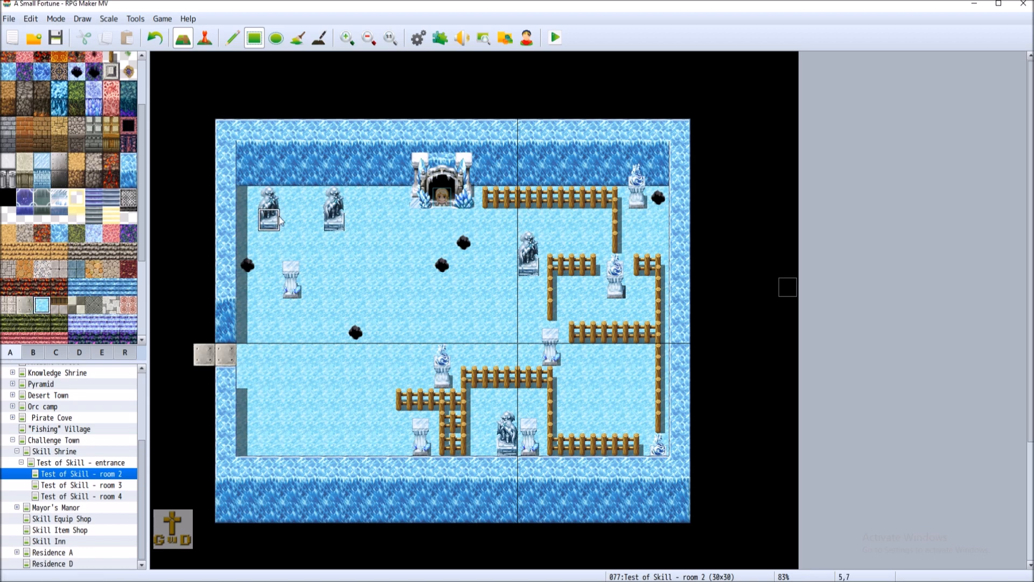
left_click_drag(291, 288, 291, 267)
left_click(355, 332)
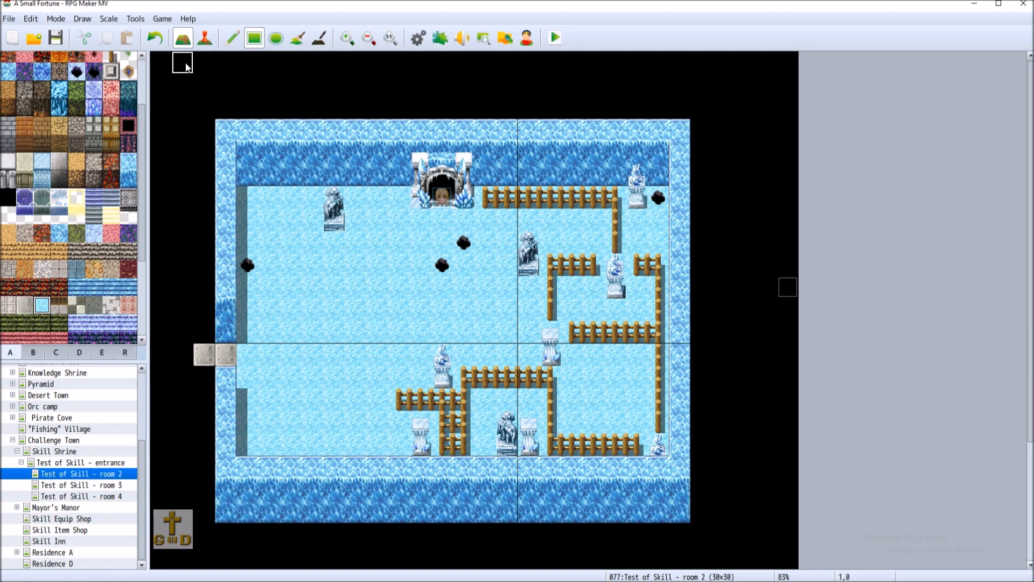
left_click(155, 37)
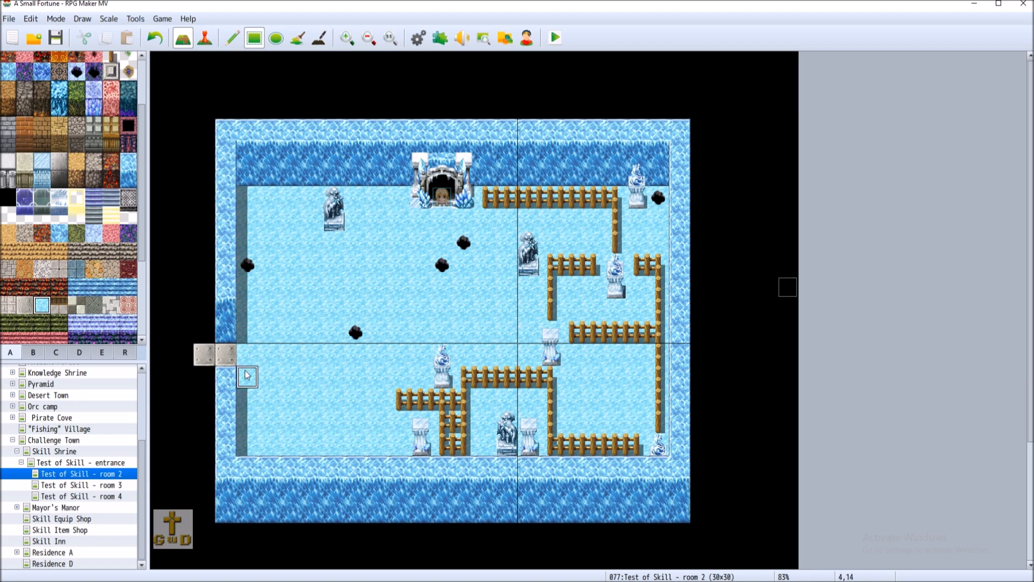
- Place a black hole at 15,12 and a two-tile ice pillar at 10,14 to 10,15
scroll(114, 80, "up", 2)
left_click(111, 62)
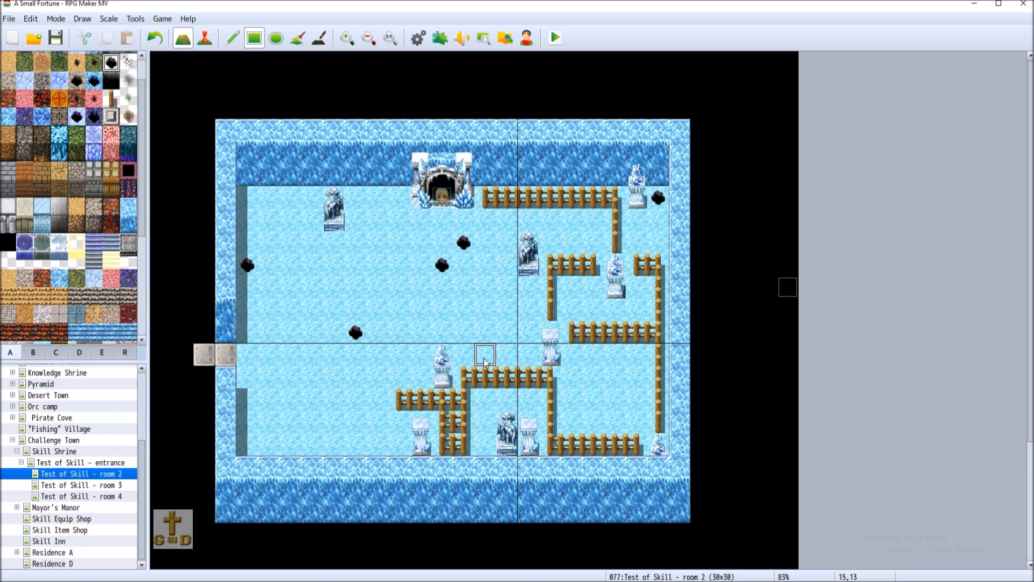
left_click(486, 332)
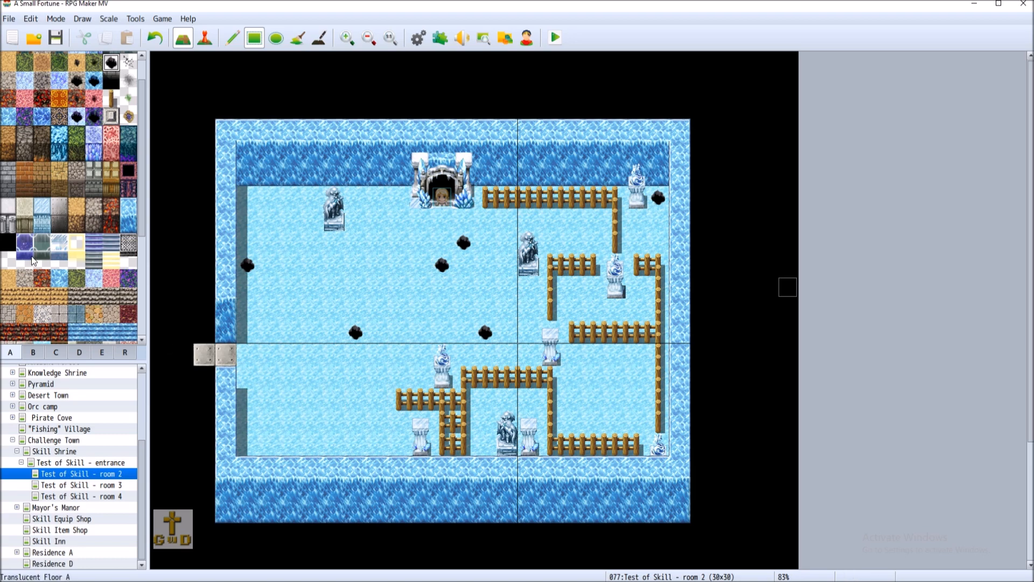
left_click(80, 354)
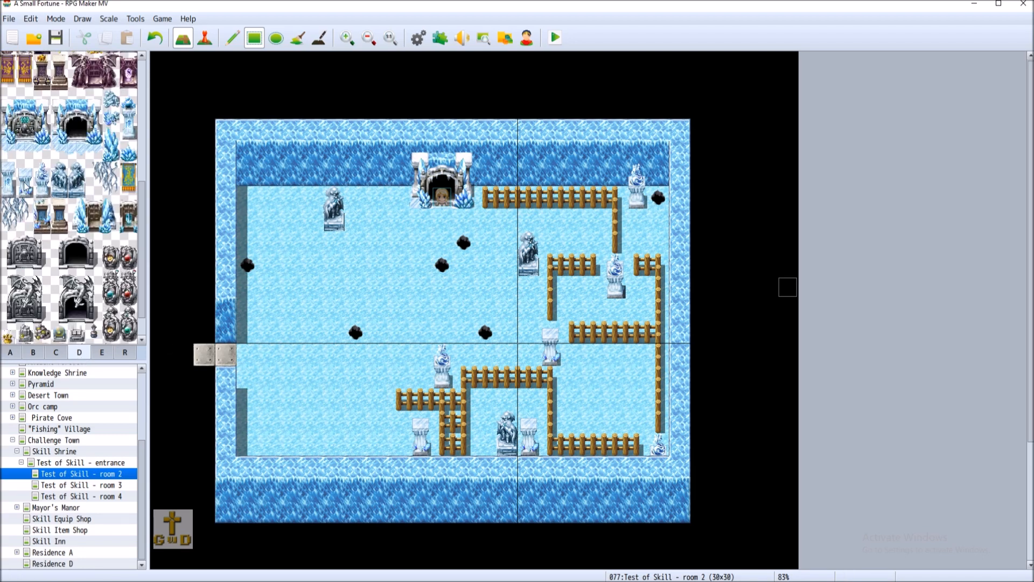
left_click_drag(24, 171, 24, 189)
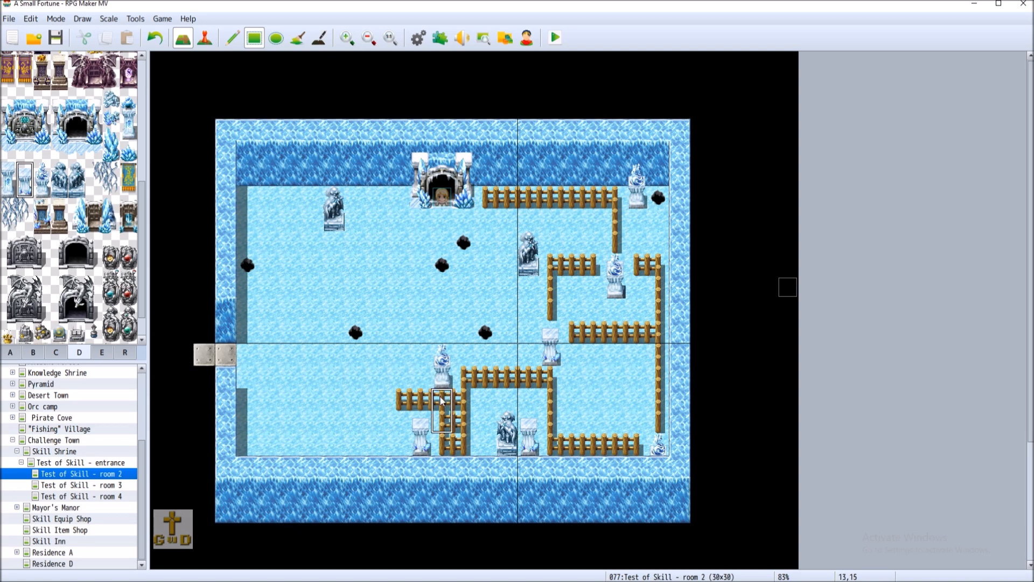
left_click(386, 367)
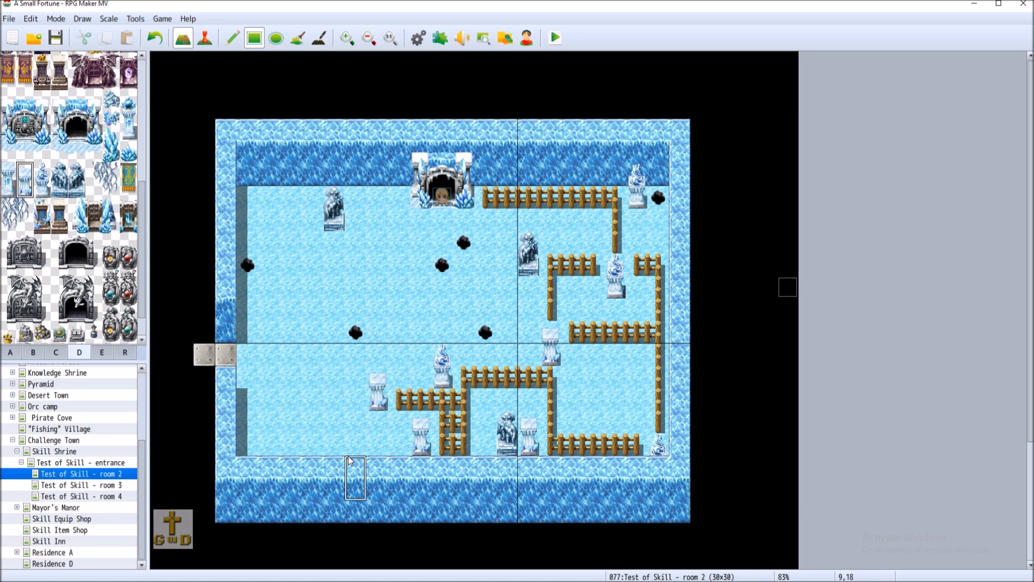
- Place a black hole at 11,17, just west of the pillar beside the south fence
left_click(10, 352)
left_click(111, 98)
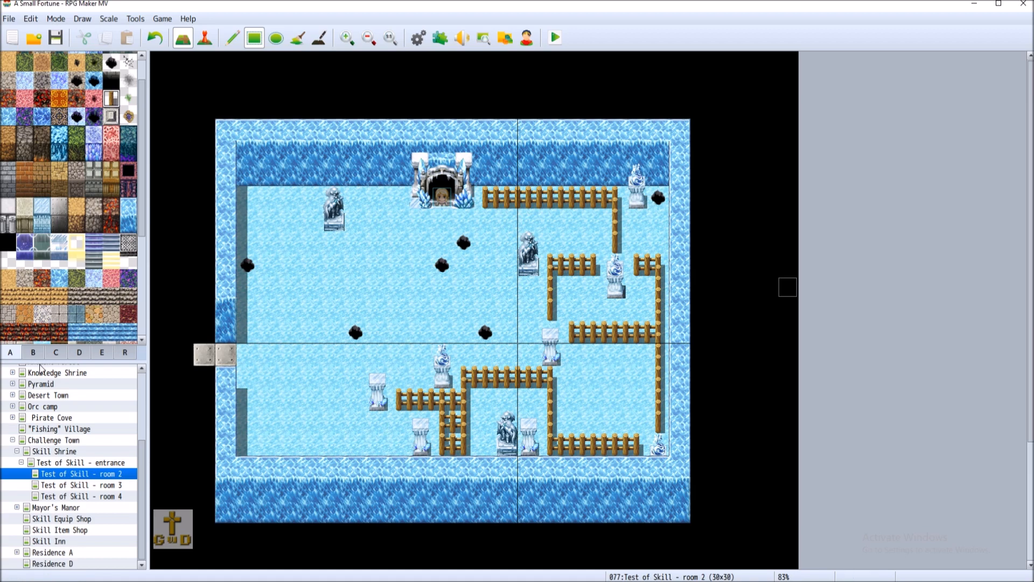
left_click(111, 62)
left_click(396, 445)
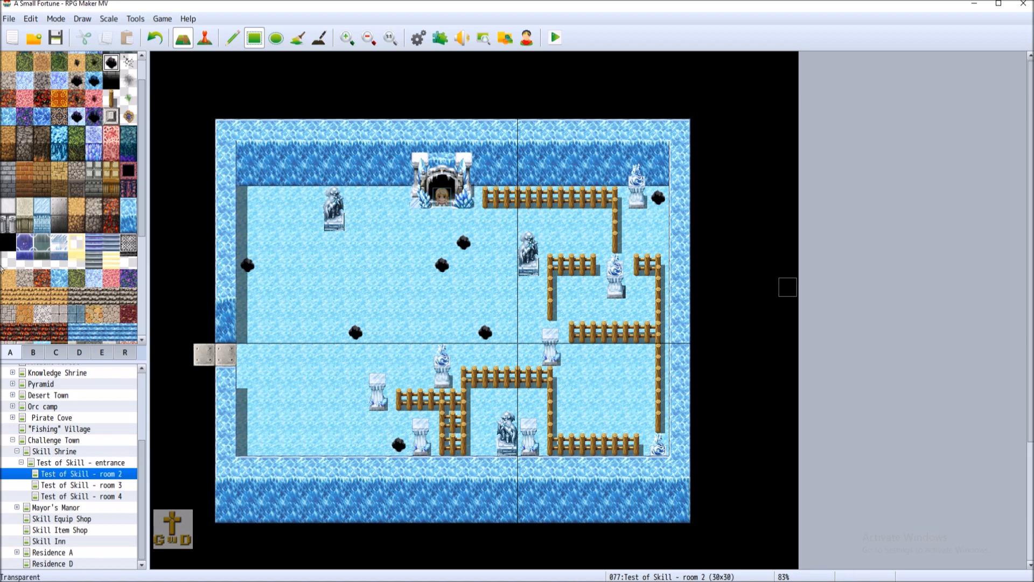
- Try the pale ice statue at 11,10 to 11,11, undo it, and place the statue at 11,7 to 11,8 instead
left_click(85, 358)
left_click_drag(27, 172, 42, 190)
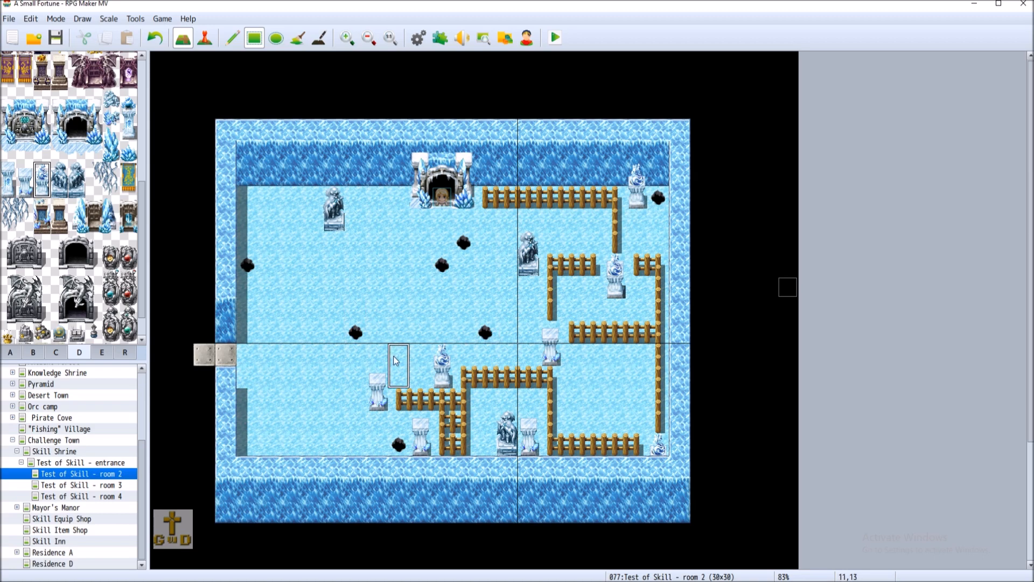
left_click(395, 299)
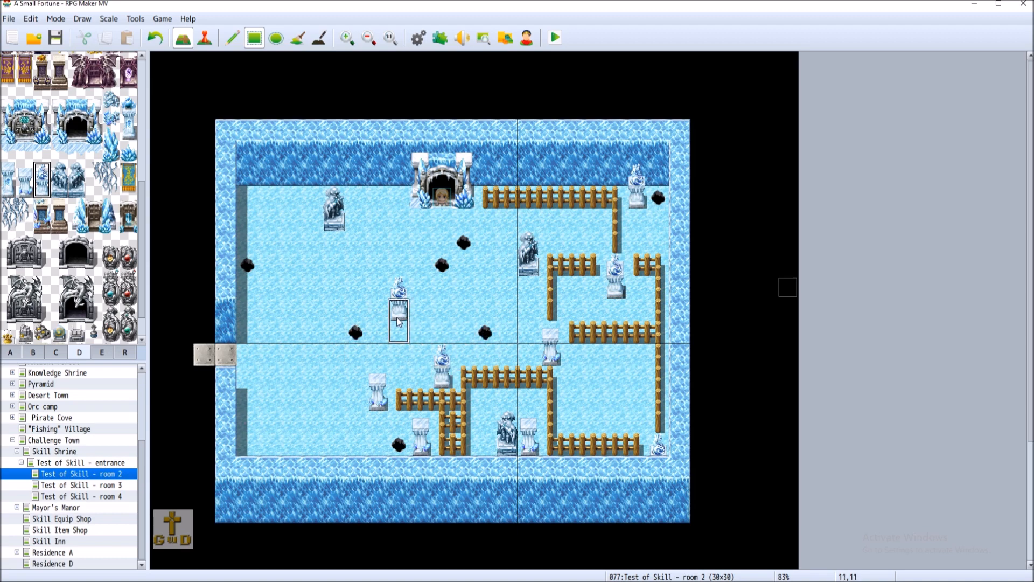
left_click(155, 38)
left_click(400, 230)
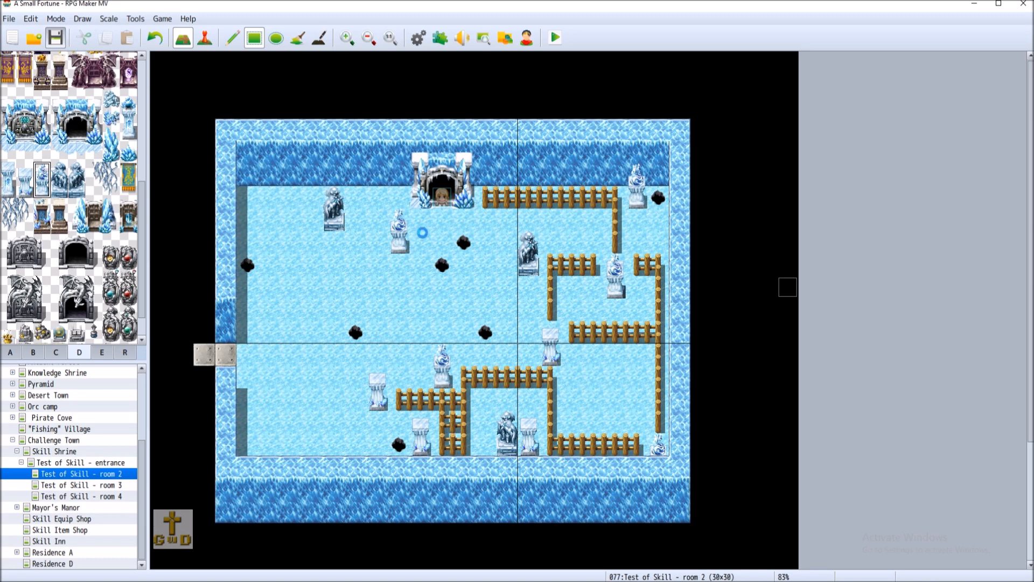
right_click(176, 139)
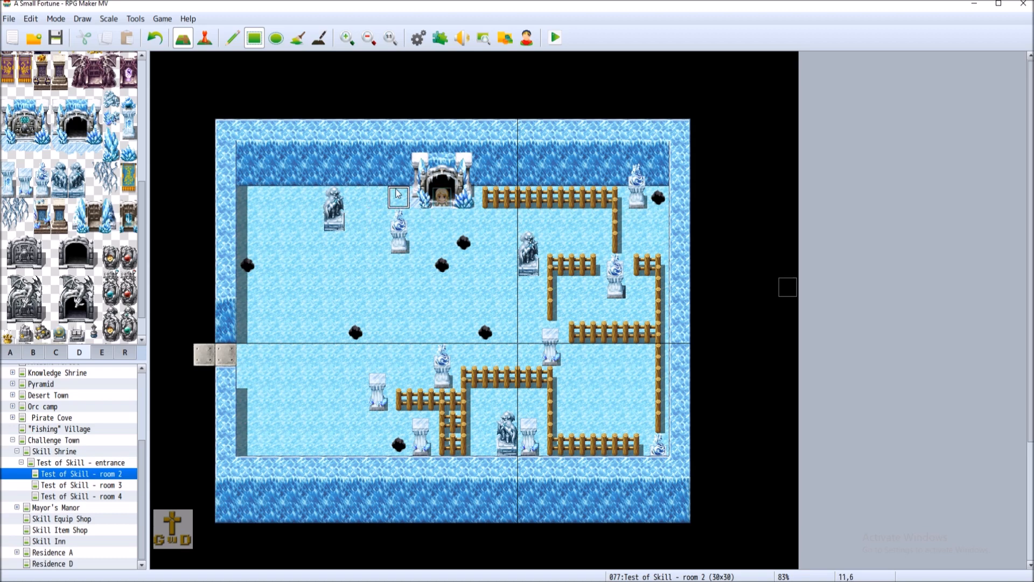
- Move the dark statue at 8,6 to 8,7 up one row to 8,5 to 8,6, replacing its leftover base with ice floor
left_click(18, 357)
scroll(54, 263, "down", 3)
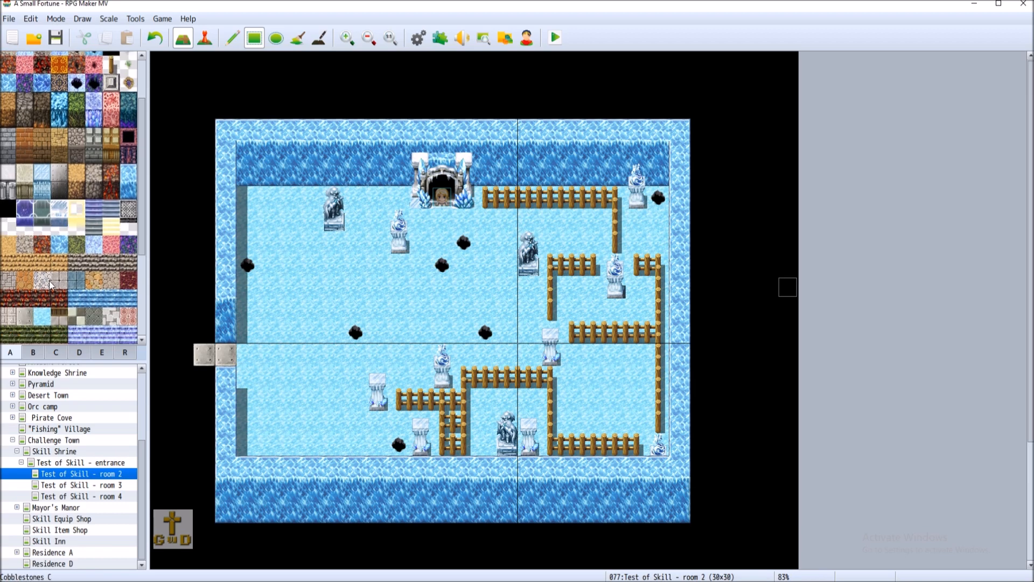
left_click(47, 316)
right_click_drag(335, 208, 337, 220)
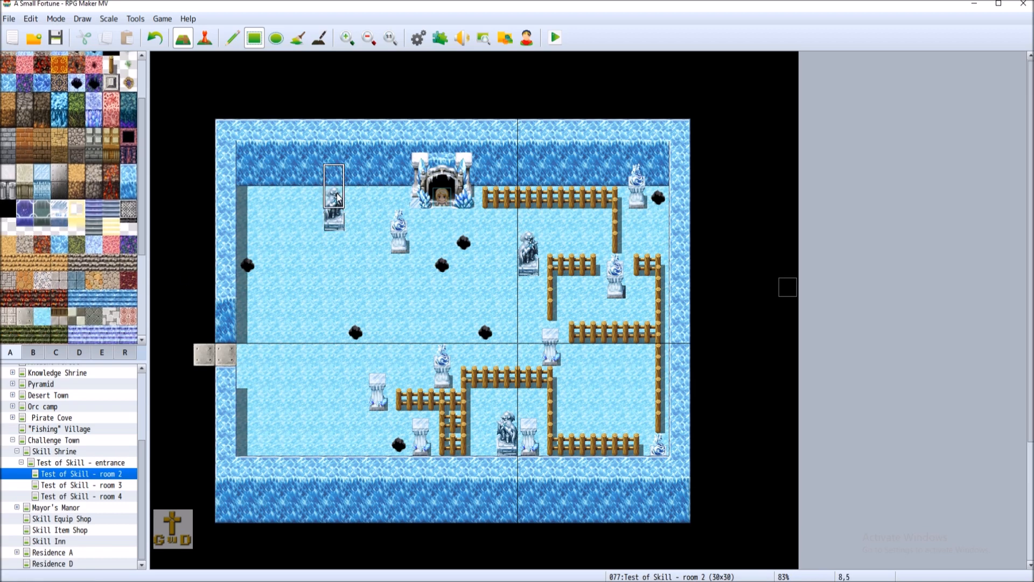
left_click(338, 198)
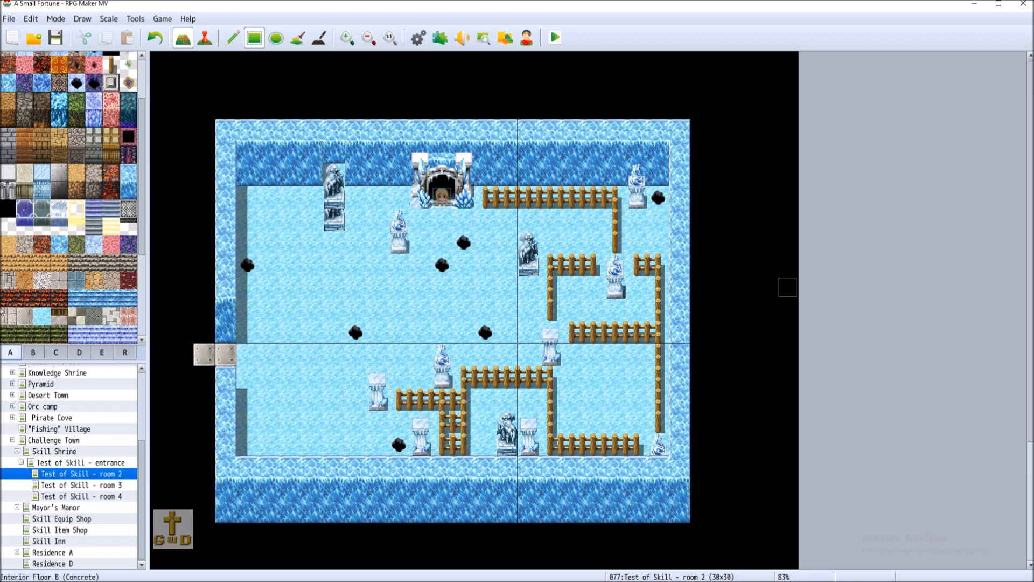
left_click(42, 316)
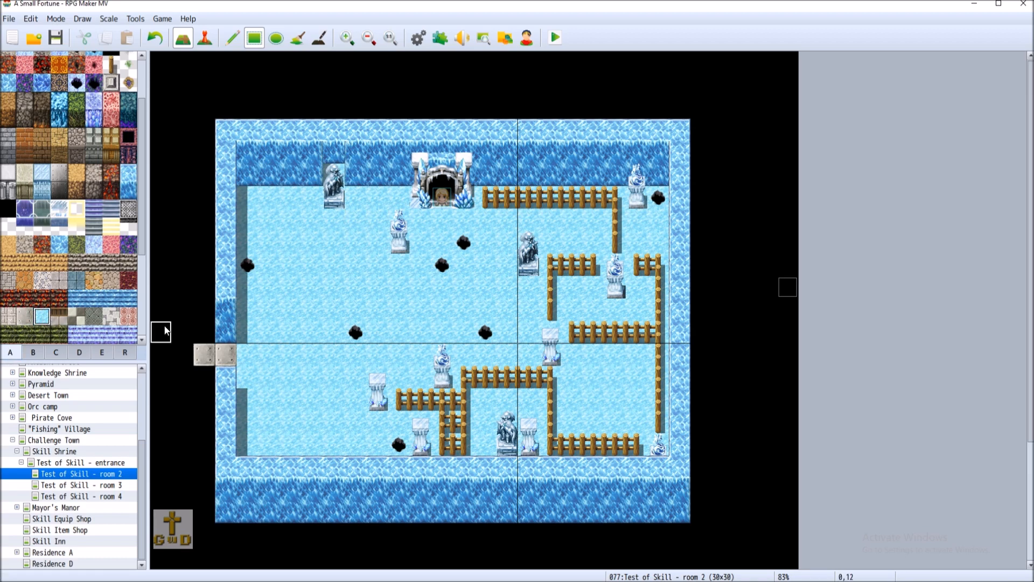
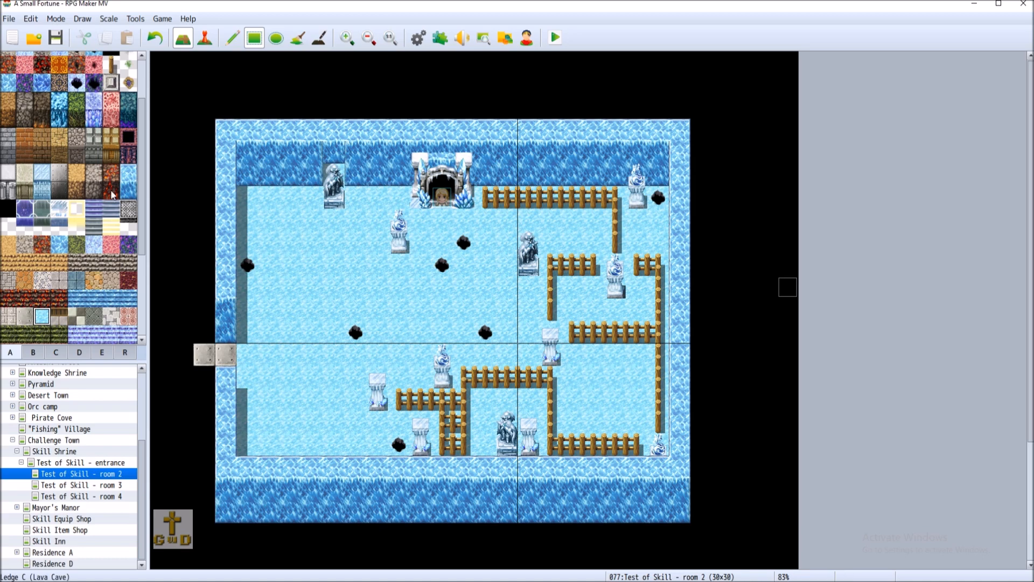
- Place a black hole at 7,8, southwest of the dark statue on the north wall
scroll(127, 77, "up", 1)
left_click(113, 75)
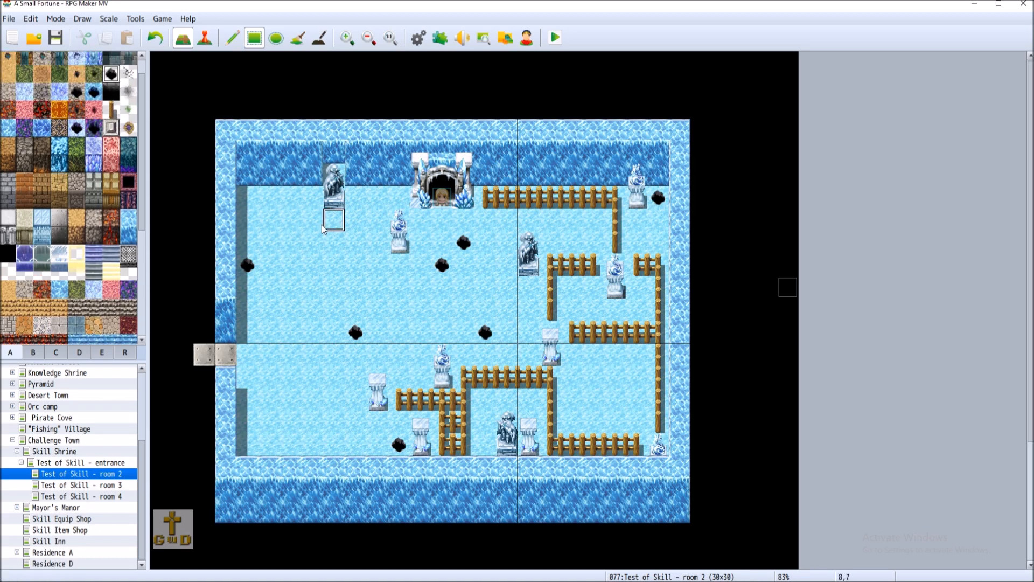
left_click(312, 243)
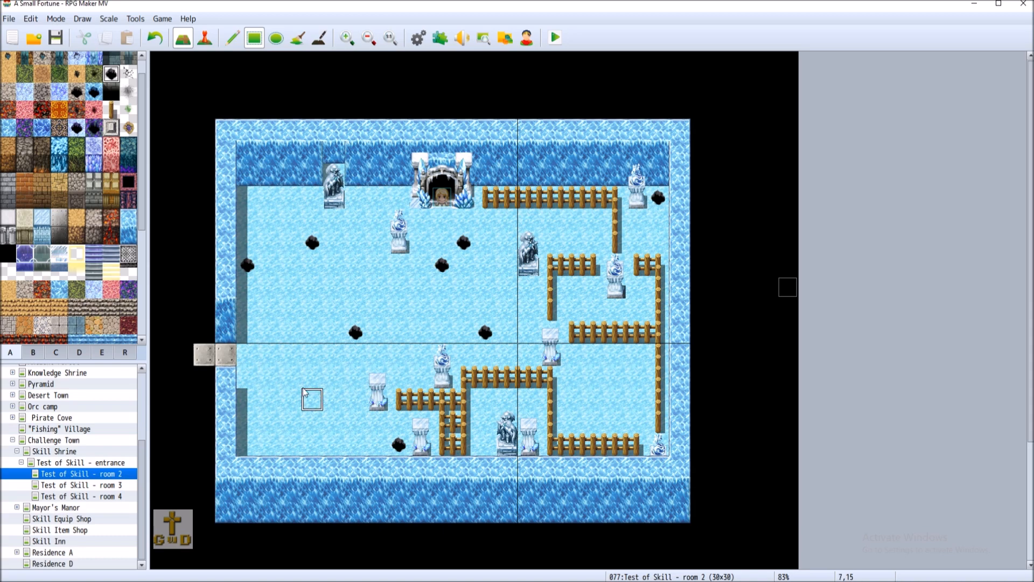
- Place a black hole at 4,14 beside the west exit and replace it with Ground Cracks
left_click(247, 377)
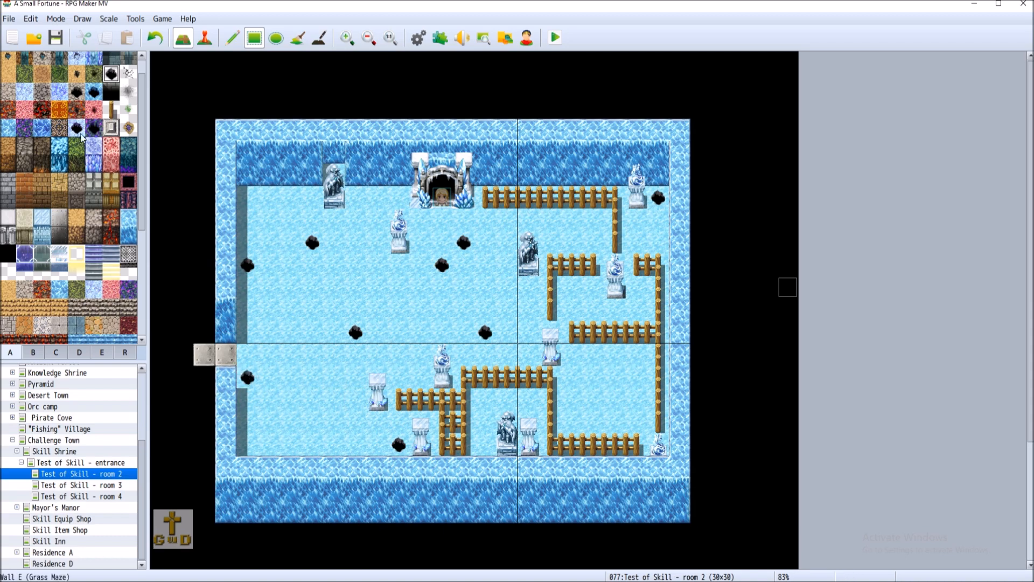
left_click(94, 91)
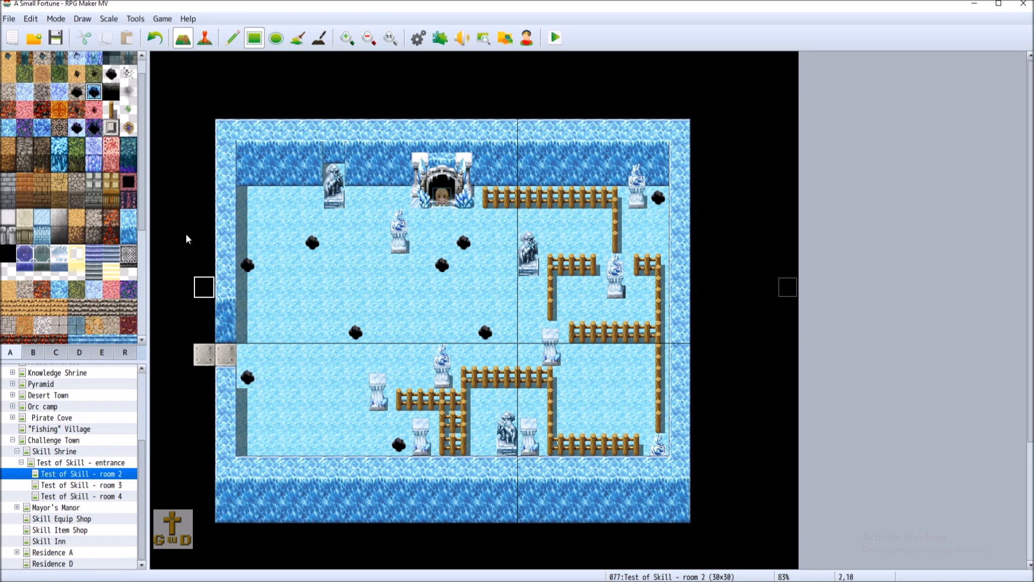
left_click(128, 73)
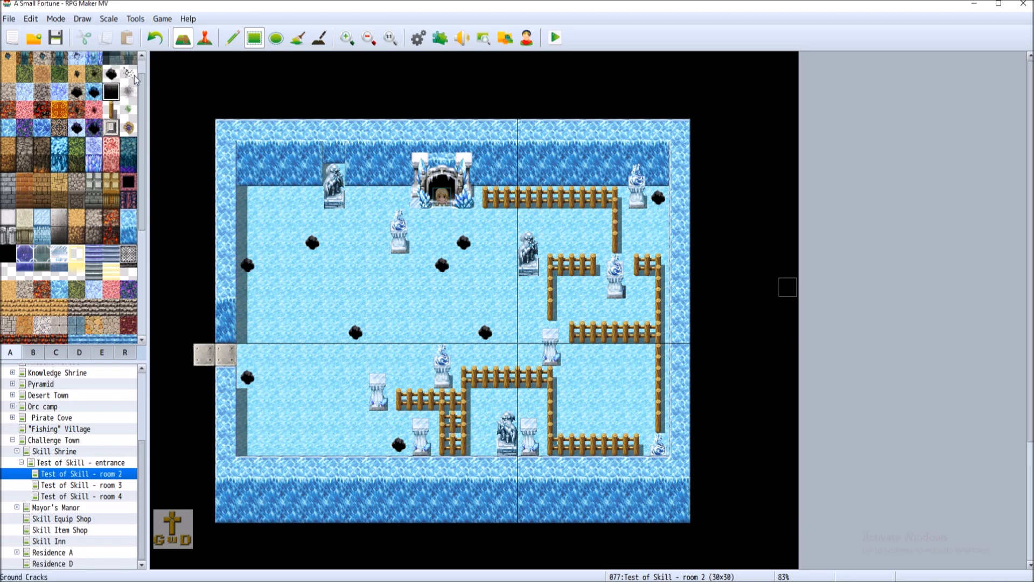
left_click(246, 378)
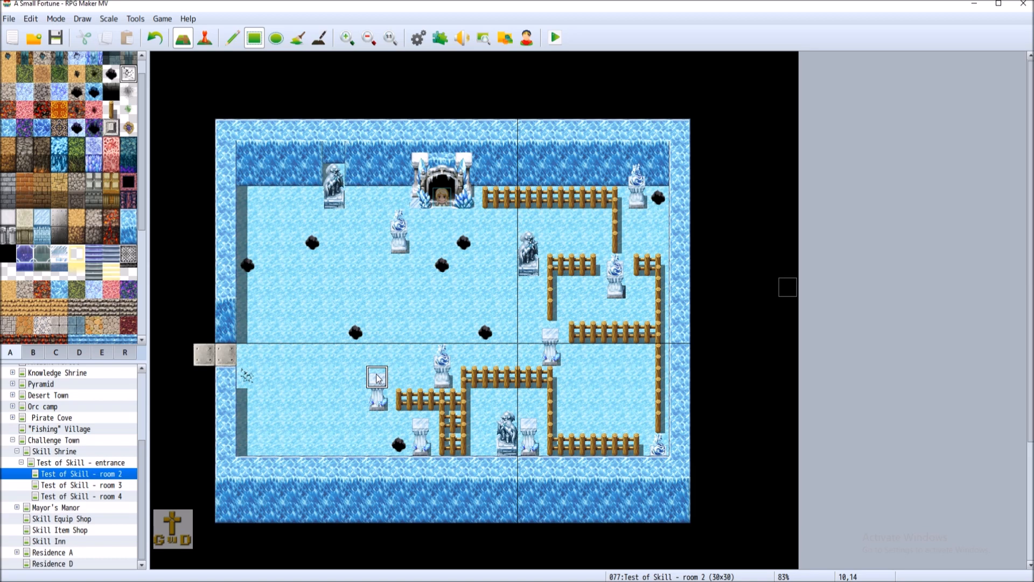
key("ctrl+z")
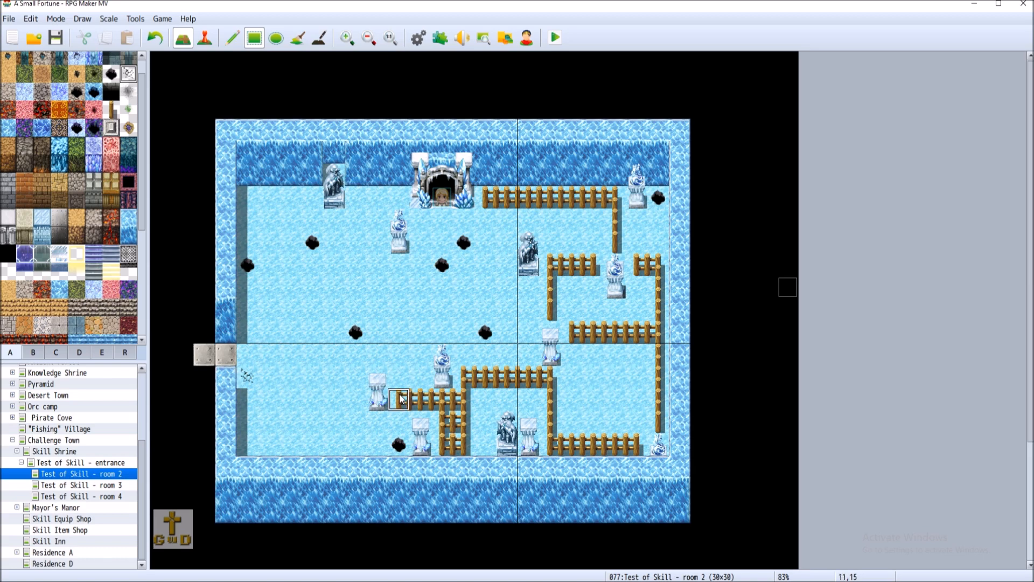
- Extend the wooden fence north along column 11 from row 14 to row 9, below the pale ice statue
left_click(111, 109)
left_click(398, 377)
left_click_drag(397, 384, 399, 257)
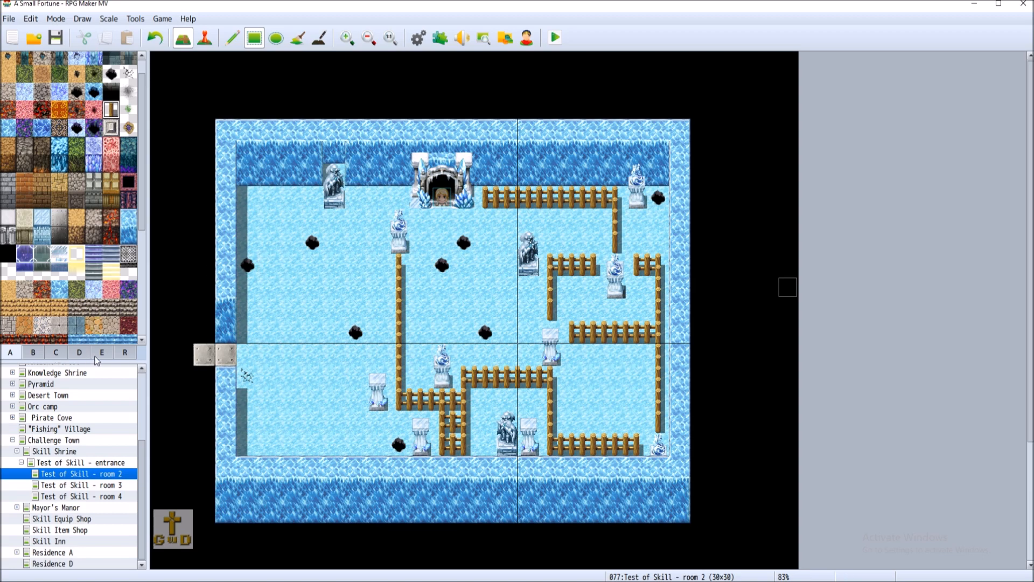
- Place an ice pillar at 5,8 to 5,9 and run a wooden fence along row 9 from column 10 to column 6
scroll(63, 353, "down", 3)
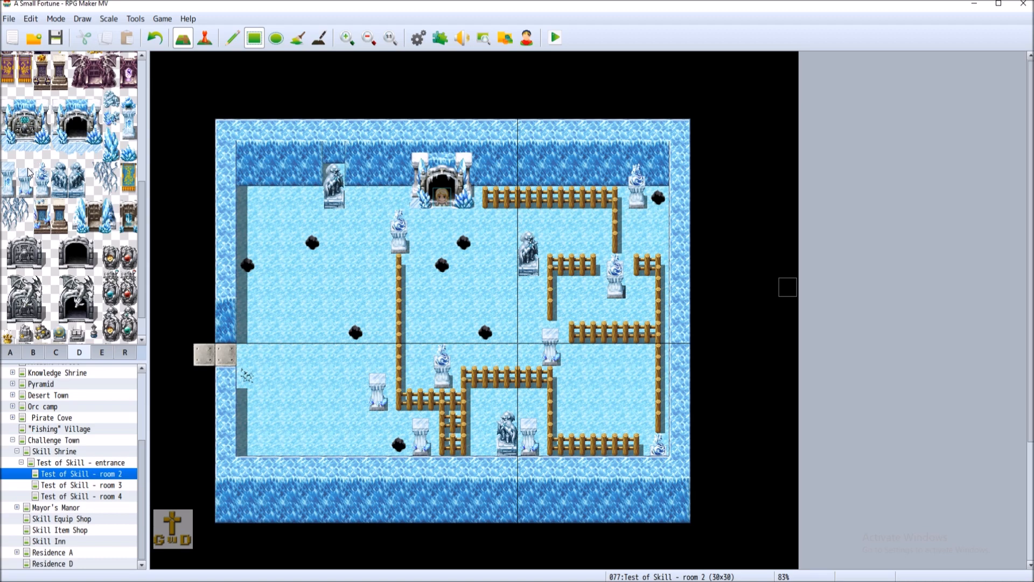
left_click_drag(24, 171, 25, 188)
left_click(270, 253)
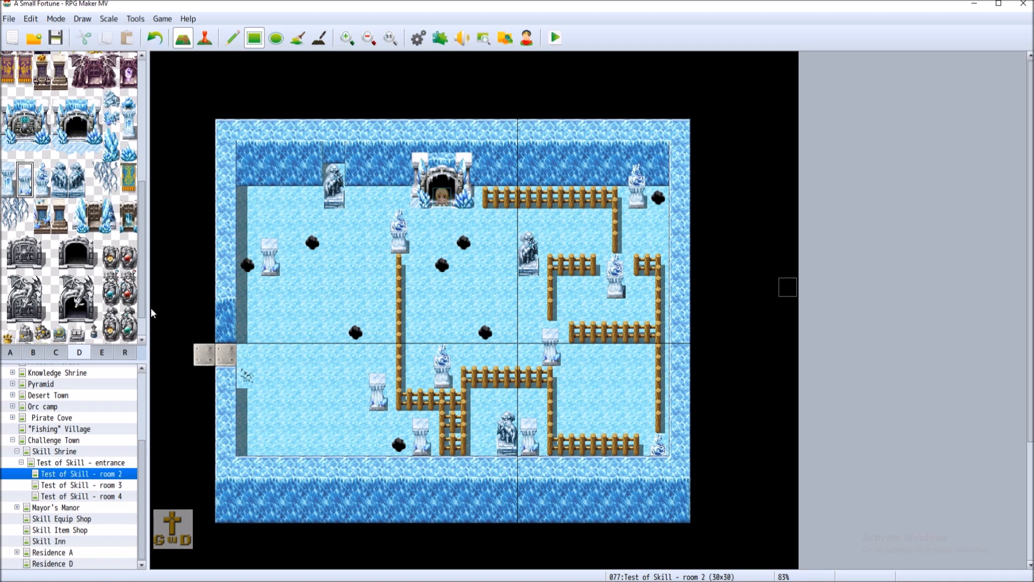
right_click(289, 267)
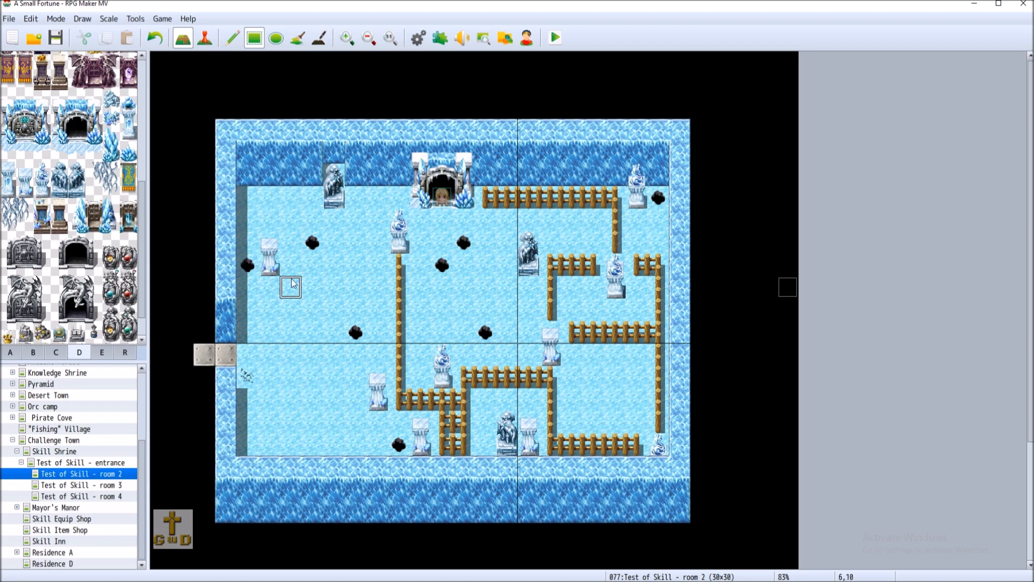
left_click(16, 351)
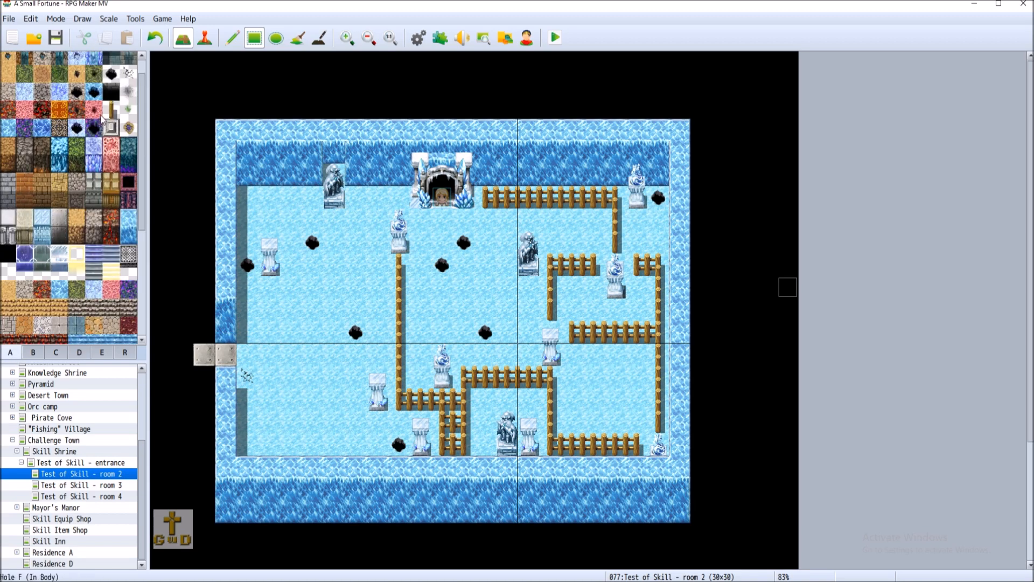
left_click_drag(388, 264, 290, 269)
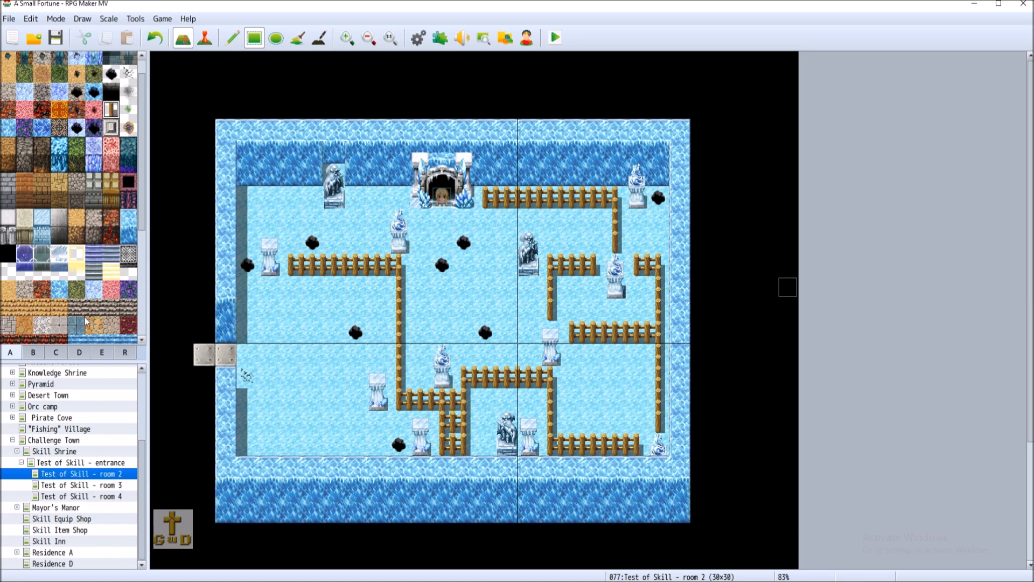
- Place a pale ice statue at 6,17 against the south wall and a black hole in the southwest corner at 4,17
left_click(80, 352)
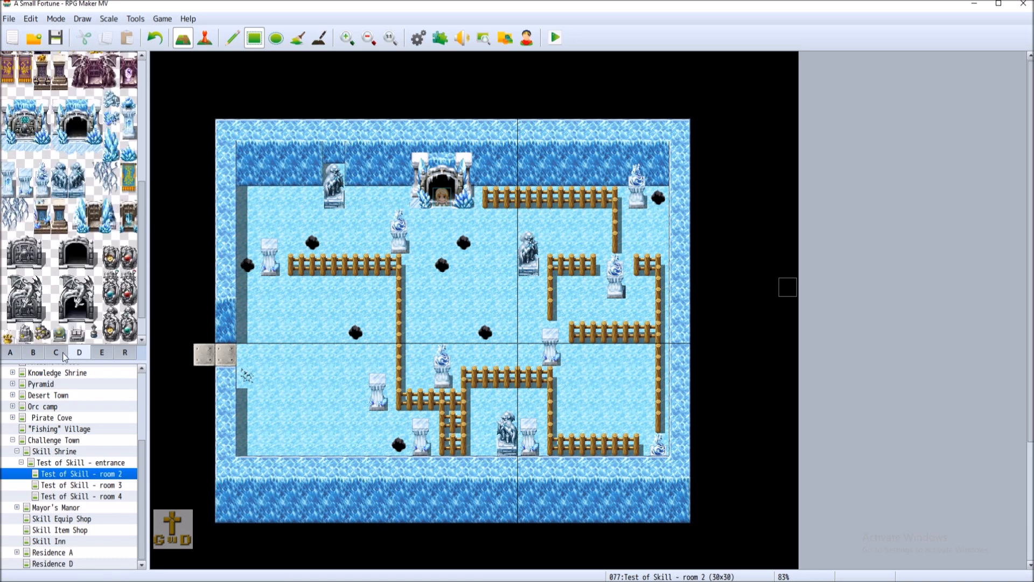
left_click_drag(42, 171, 47, 189)
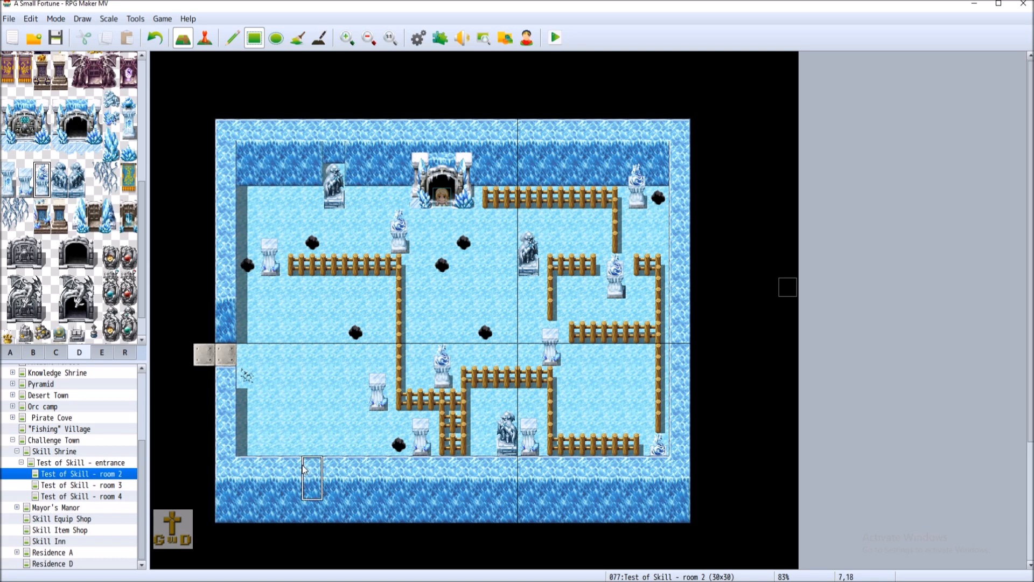
left_click(290, 450)
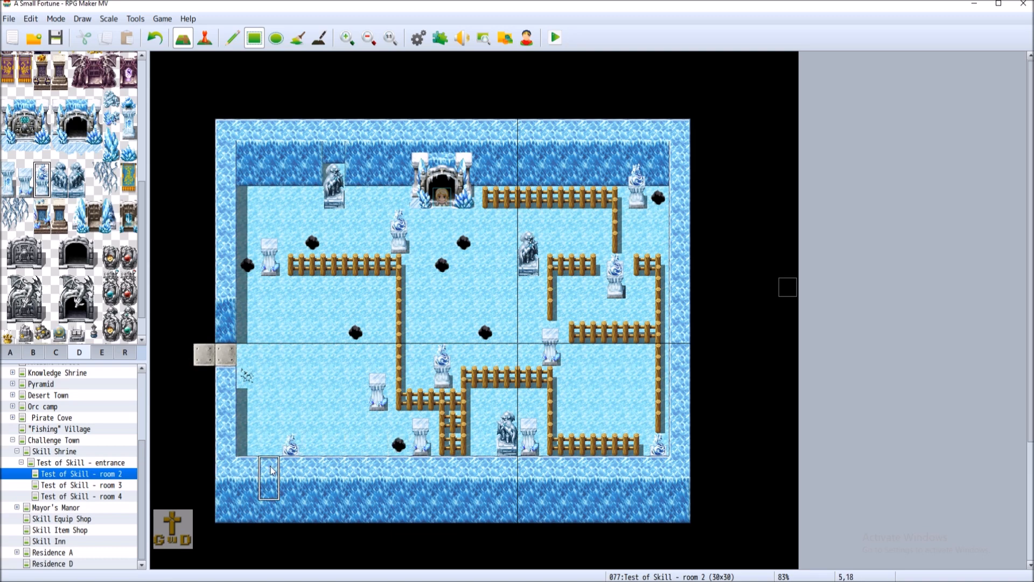
left_click(10, 353)
left_click(247, 444)
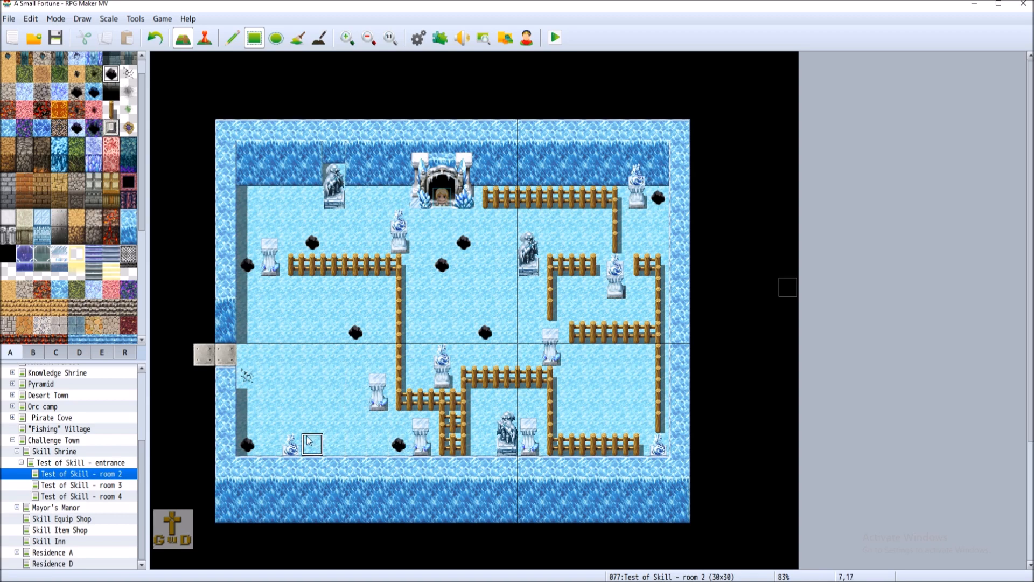
- Place an ice pillar at 10,16 to 10,17 against the south wall
left_click(79, 352)
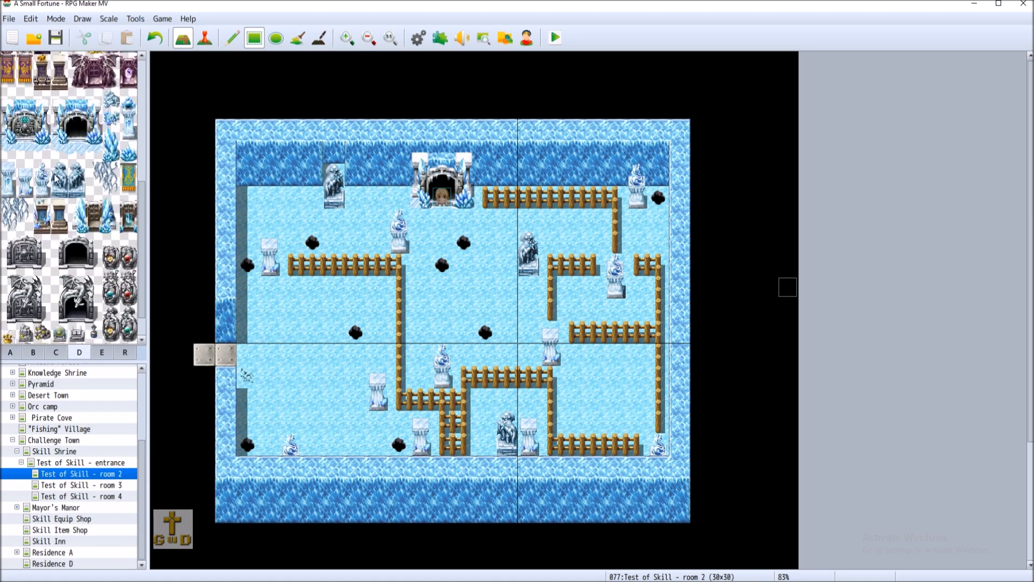
left_click_drag(26, 174, 26, 189)
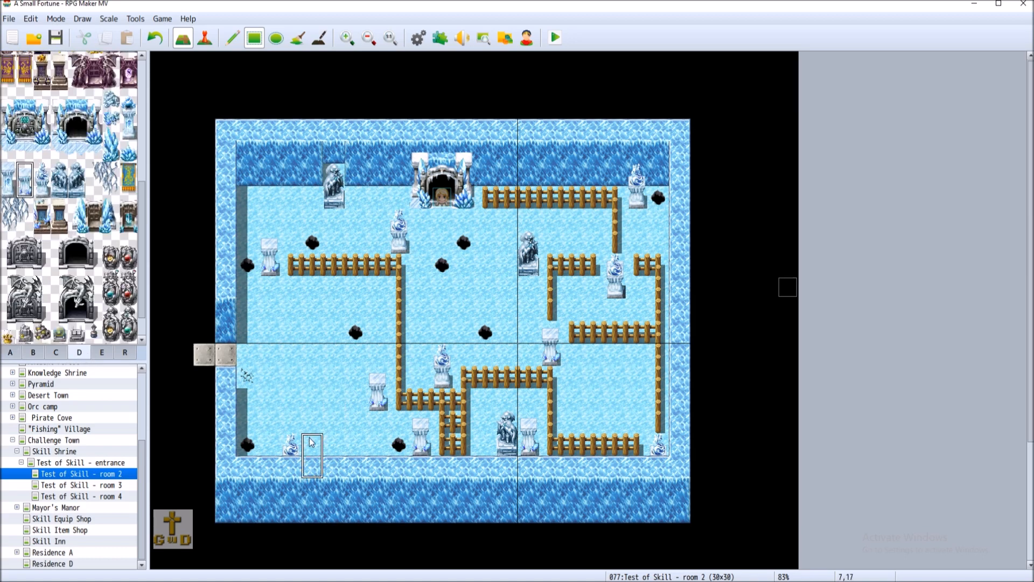
left_click(355, 434)
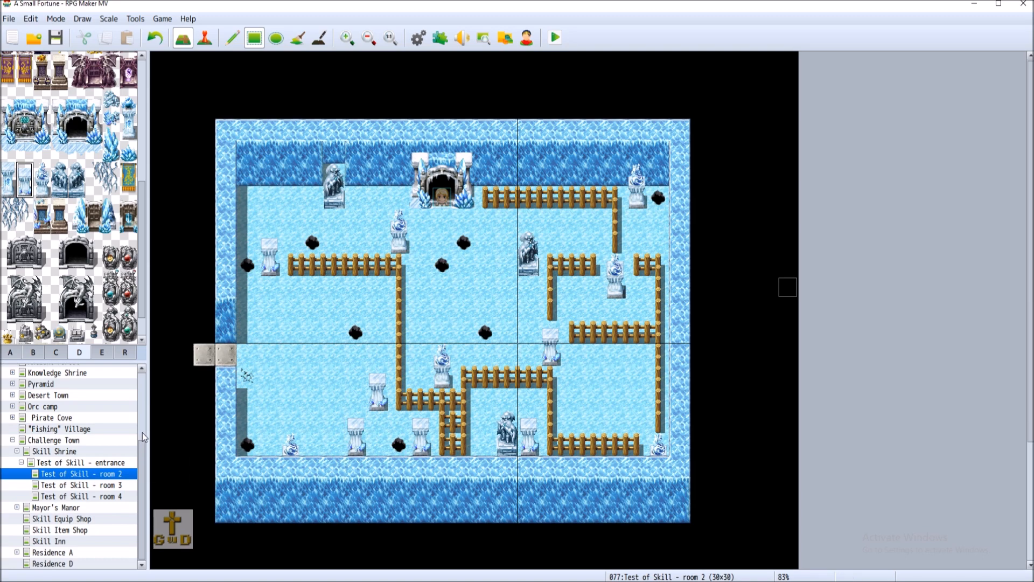
left_click(155, 38)
left_click(380, 419)
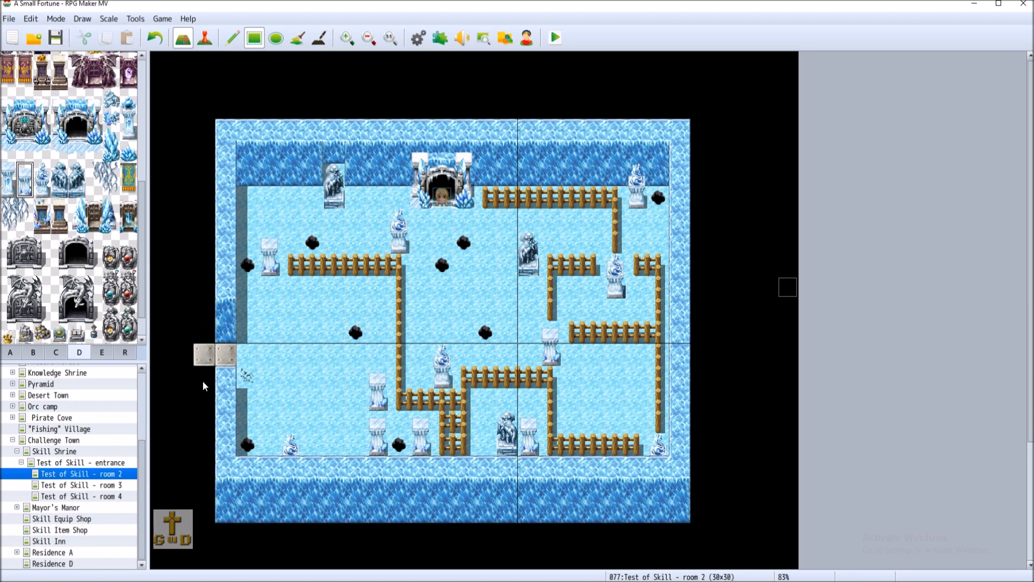
- Try a wooden fence down column 6 to row 16 and along row 17 from column 7 to 9, and undo both runs
left_click(10, 352)
left_click(110, 109)
left_click_drag(291, 272, 290, 417)
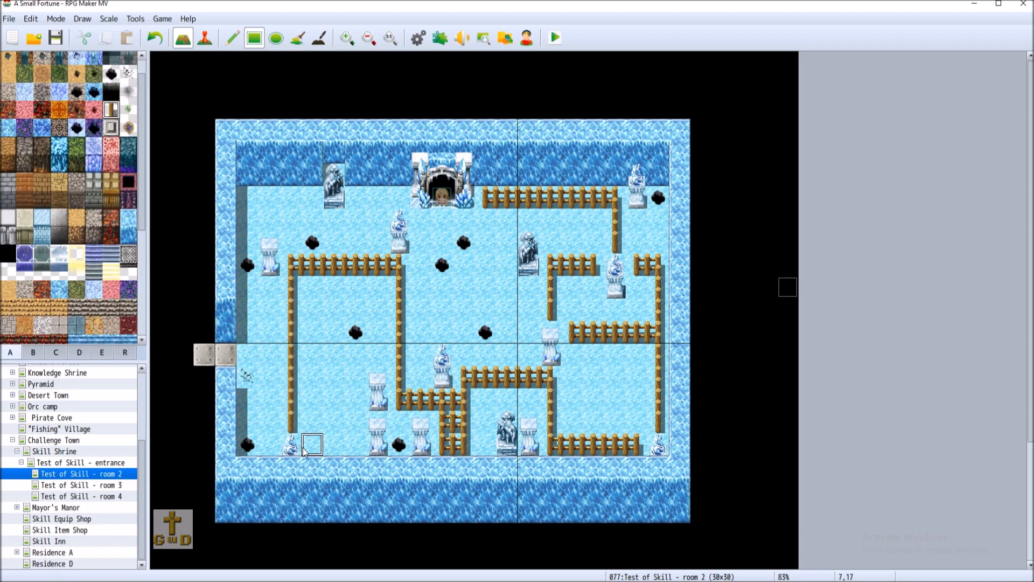
left_click_drag(304, 451, 334, 453)
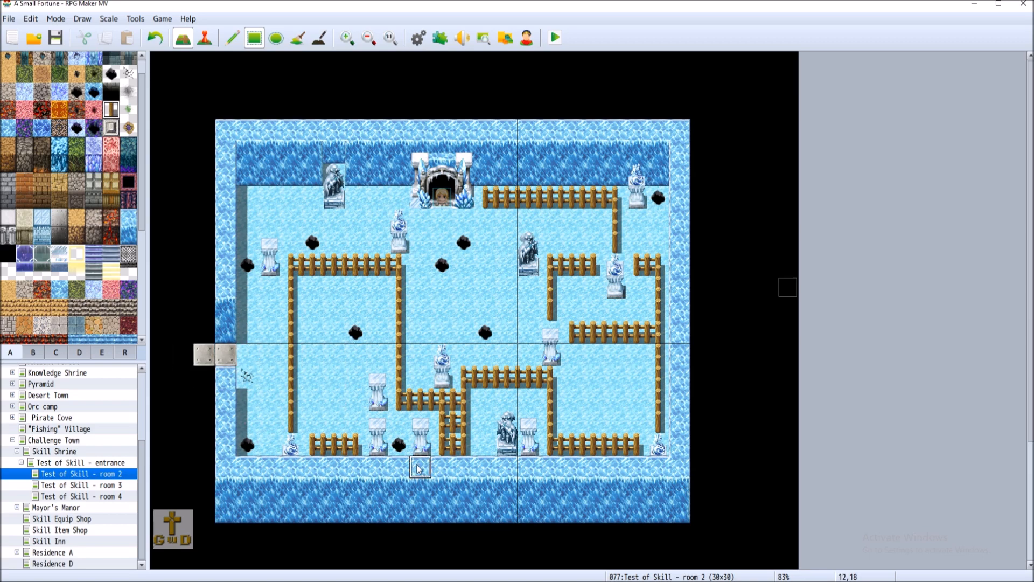
left_click(154, 40)
left_click(154, 40)
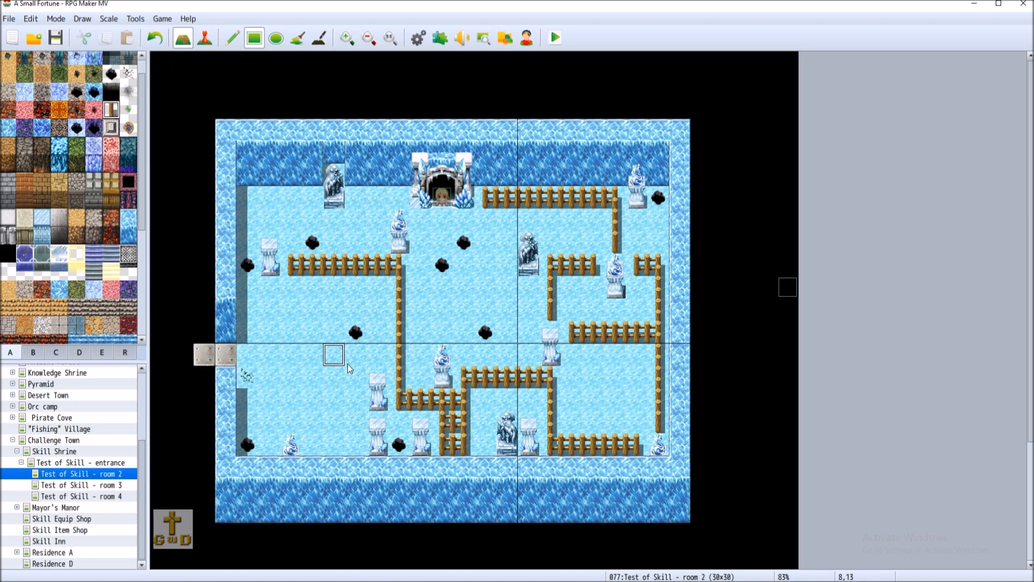
- Paint ice floor over the pillar at 10,16 to 10,17 and the pale ice statue at 6,17
scroll(43, 318, "down", 1)
left_click(42, 317)
left_click_drag(380, 426, 380, 447)
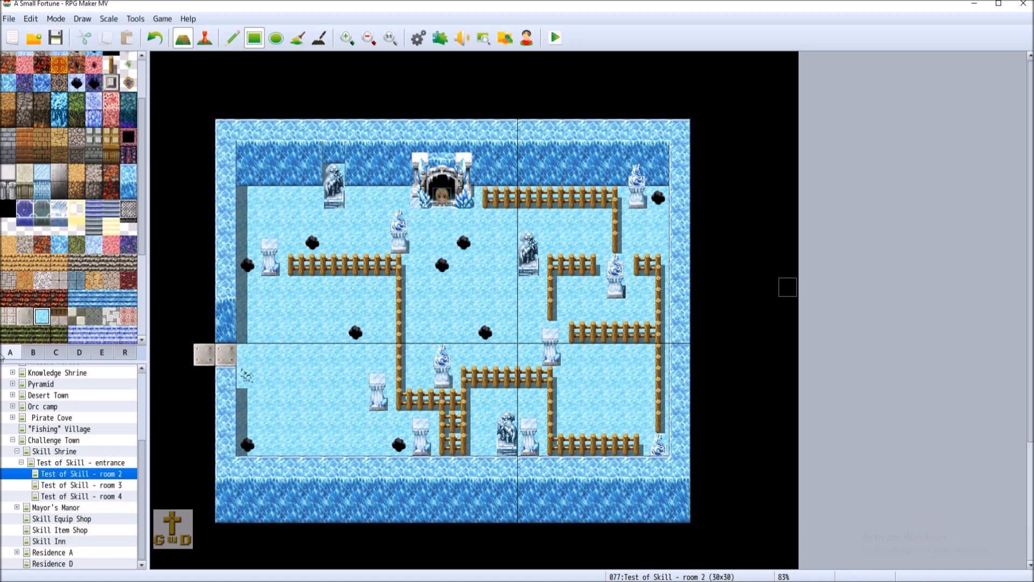
- Place a pale ice statue at 6,14 to 6,15, east of the ground cracks
left_click(80, 353)
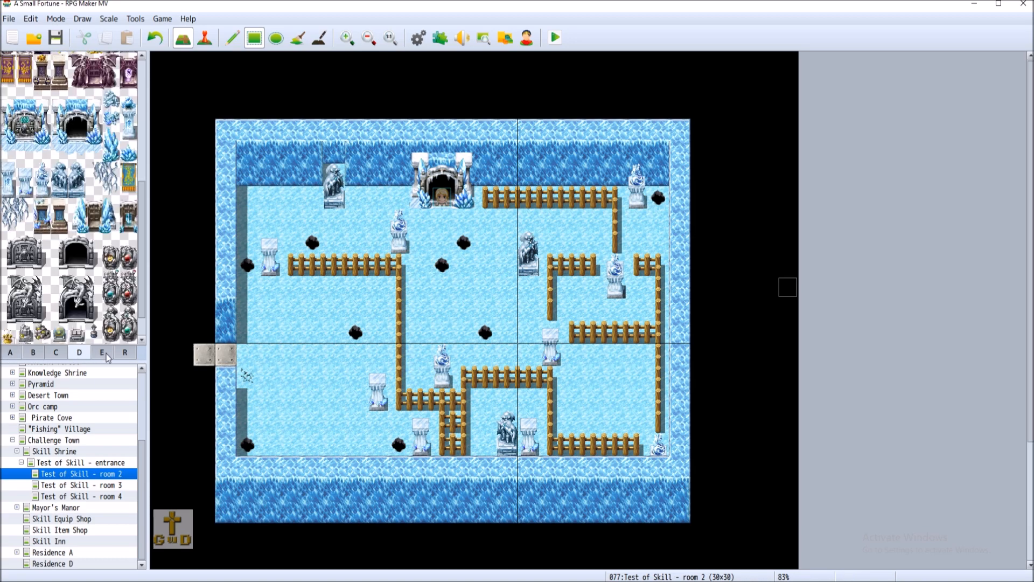
left_click_drag(38, 172, 42, 190)
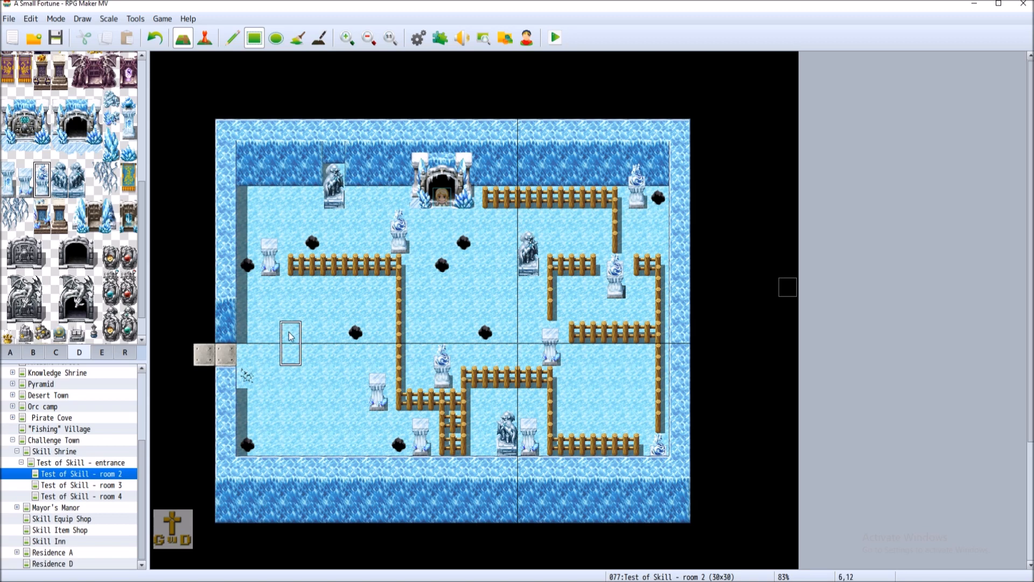
left_click(288, 362)
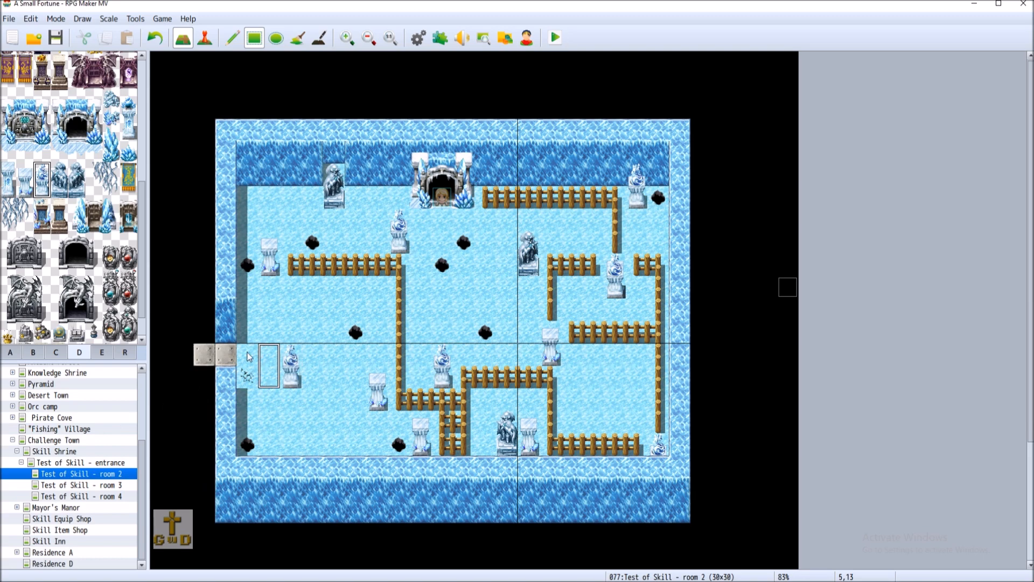
left_click(155, 36)
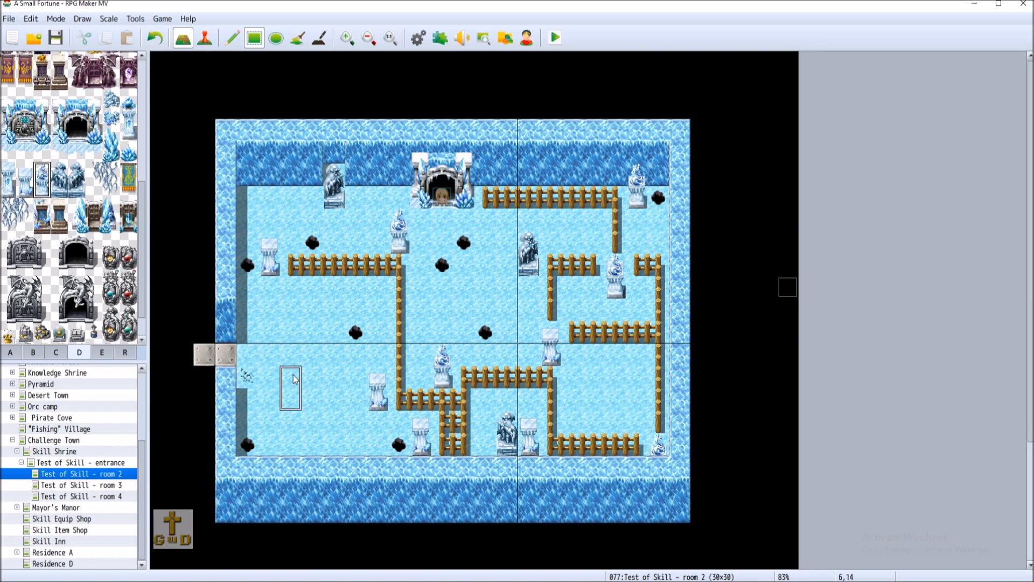
left_click(294, 377)
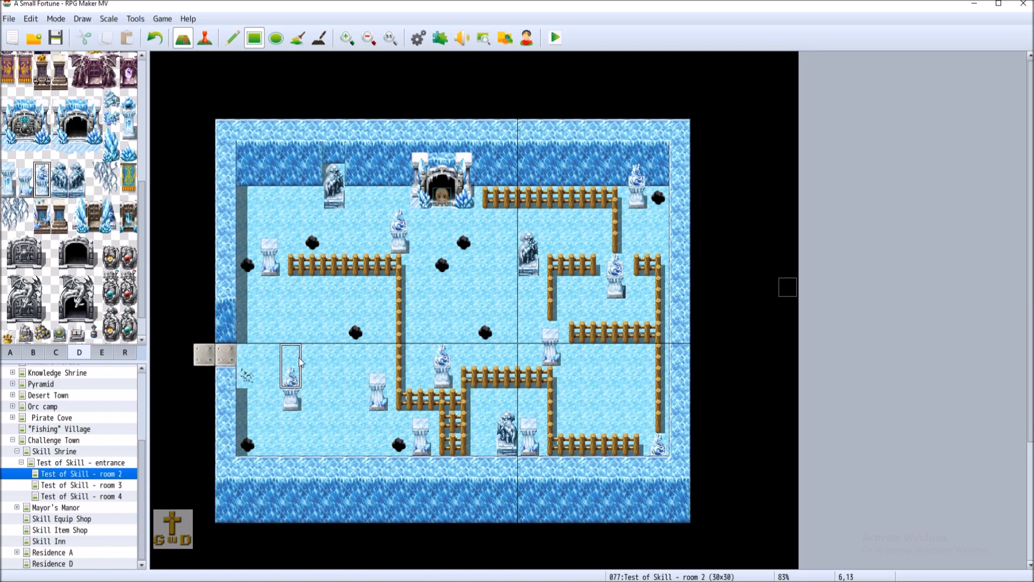
- Try a black hole over the ground cracks at 4,14, and undo it together with the statue at 6,14 to 6,15
left_click(9, 353)
left_click(111, 74)
left_click(247, 377)
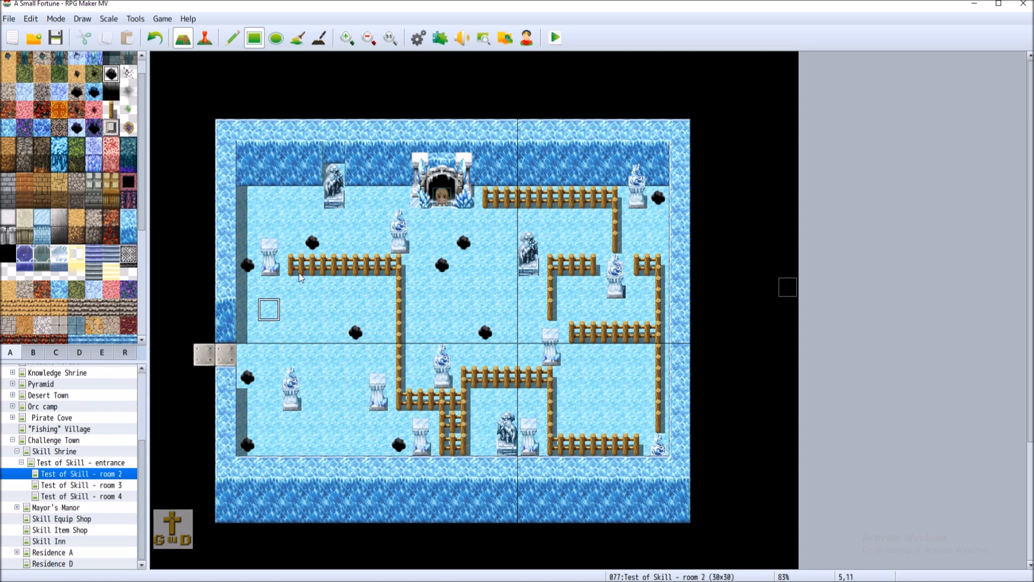
left_click(156, 39)
left_click(156, 40)
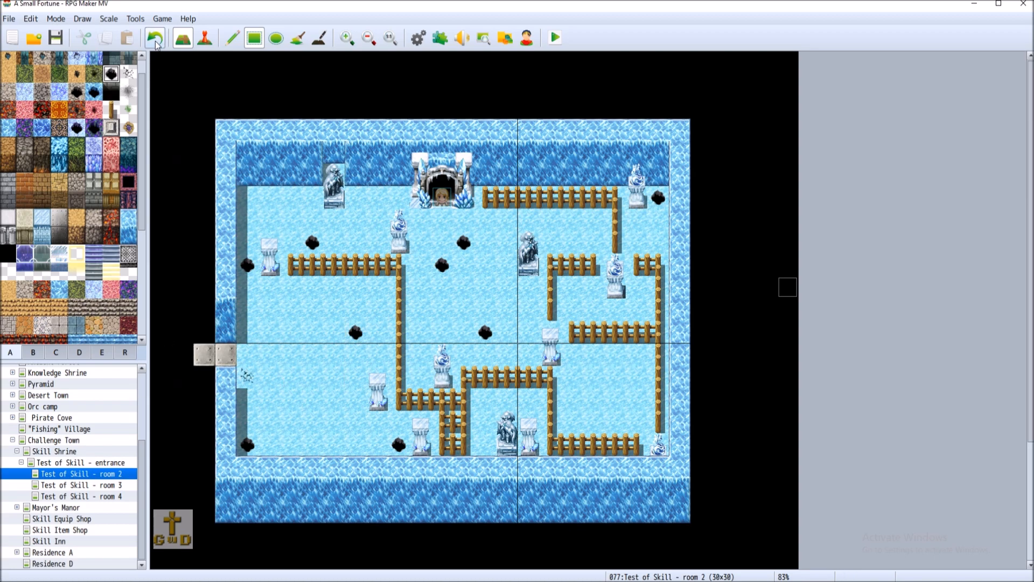
- Place a pale ice statue at 6,15 to 6,16 in the southwest of the room
left_click(82, 353)
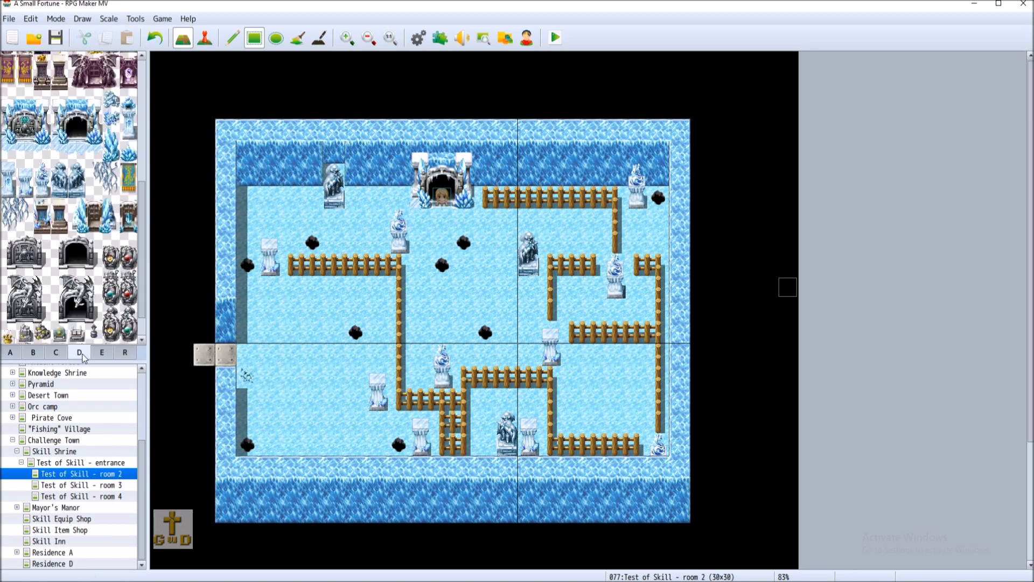
left_click_drag(42, 171, 42, 189)
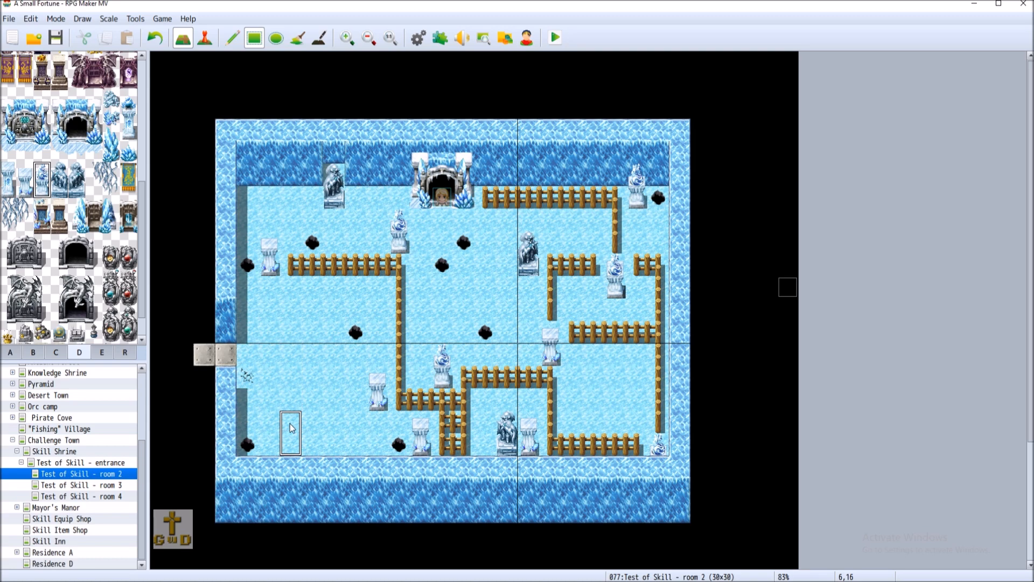
left_click(293, 449)
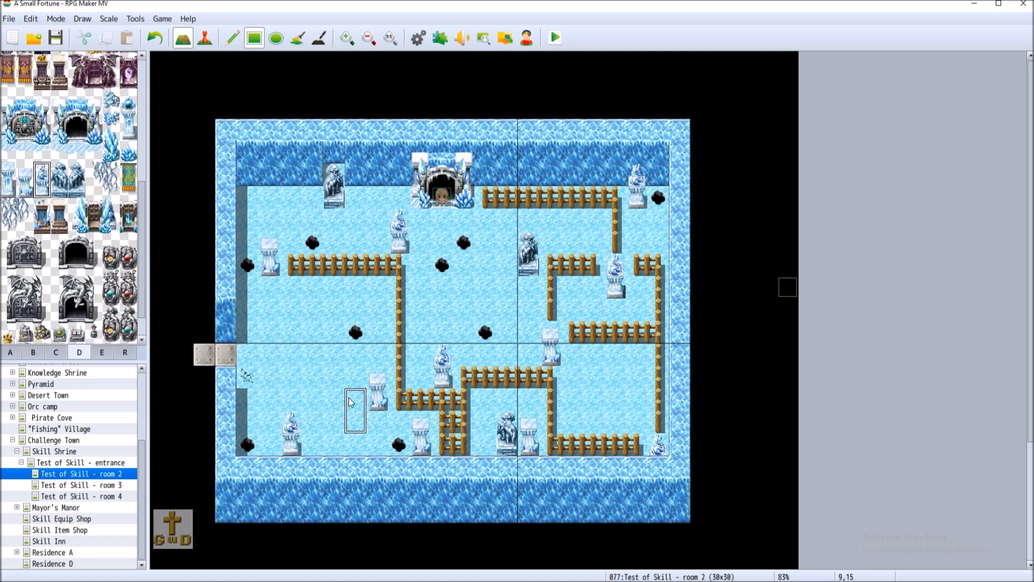
left_click(155, 37)
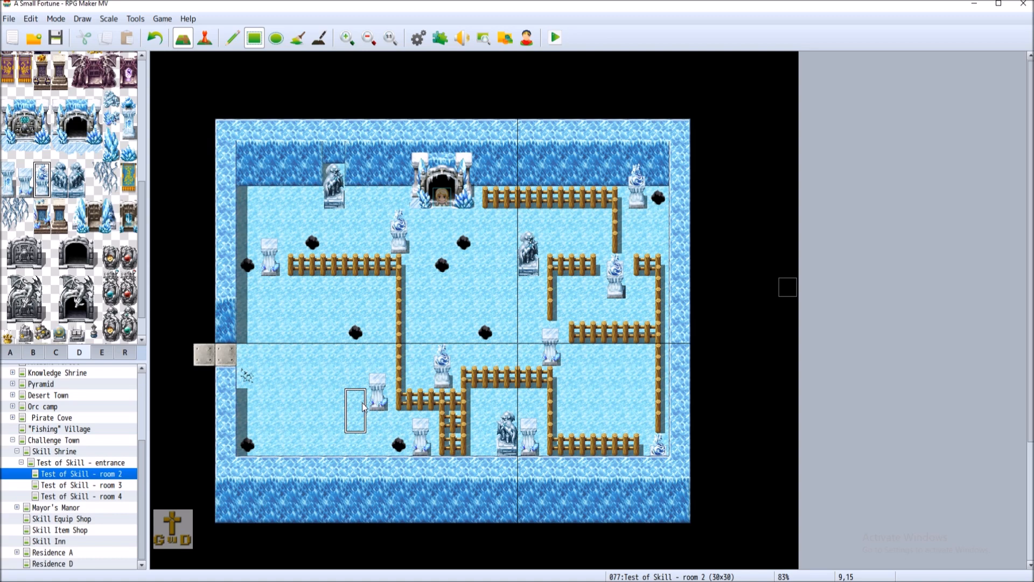
left_click(284, 403)
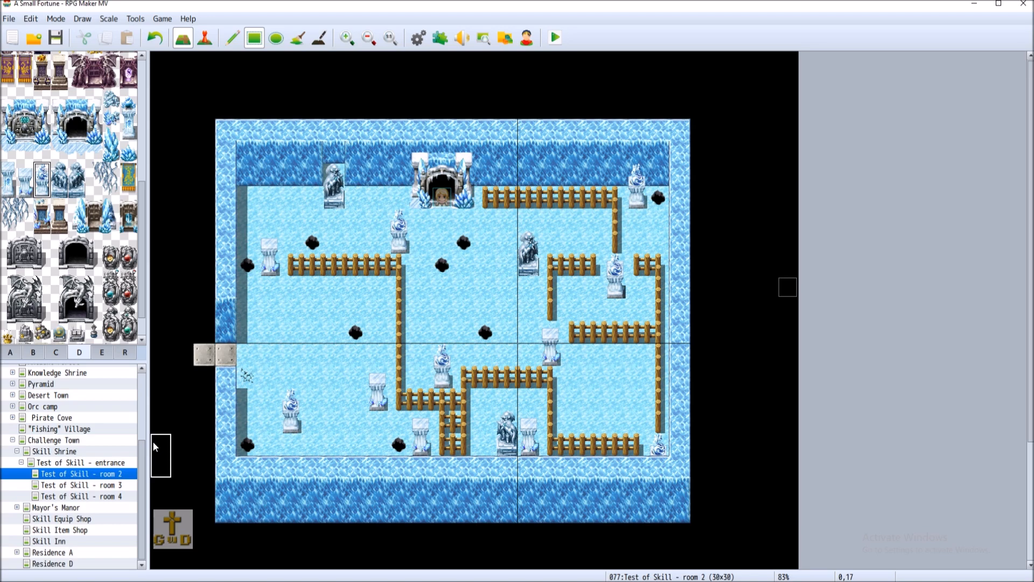
- Replace the ground cracks at 4,14 with a black hole and add ice pillars at 8,11 to 8,12 and 7,16 to 7,17
left_click(10, 351)
left_click(111, 74)
left_click(247, 377)
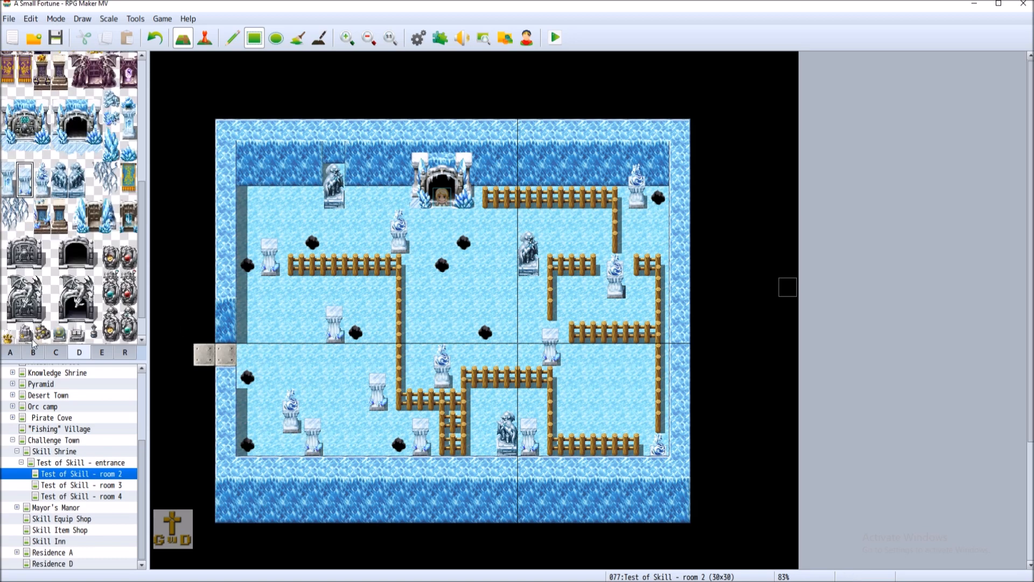
- Run wooden fences down column 6 to row 14, along row 15 to column 9, south to row 17 and up column 8 to row 13
left_click(12, 353)
left_click(111, 109)
mouse_move(291, 283)
left_mouse_down()
mouse_move(291, 385)
mouse_move(353, 404)
left_mouse_up()
left_click(311, 399)
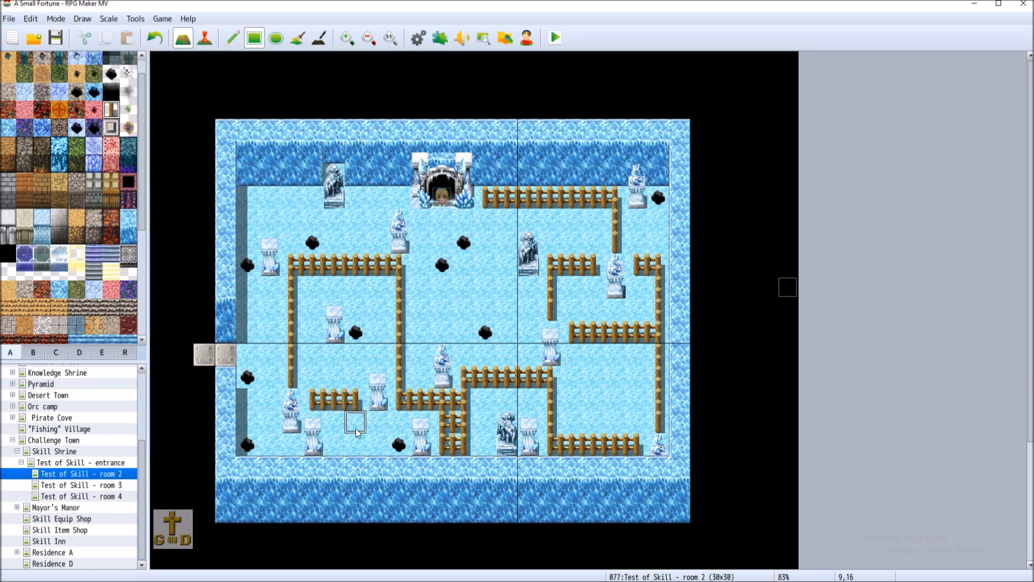
mouse_move(356, 429)
left_mouse_down()
mouse_move(356, 442)
mouse_move(332, 445)
mouse_move(333, 355)
left_mouse_up()
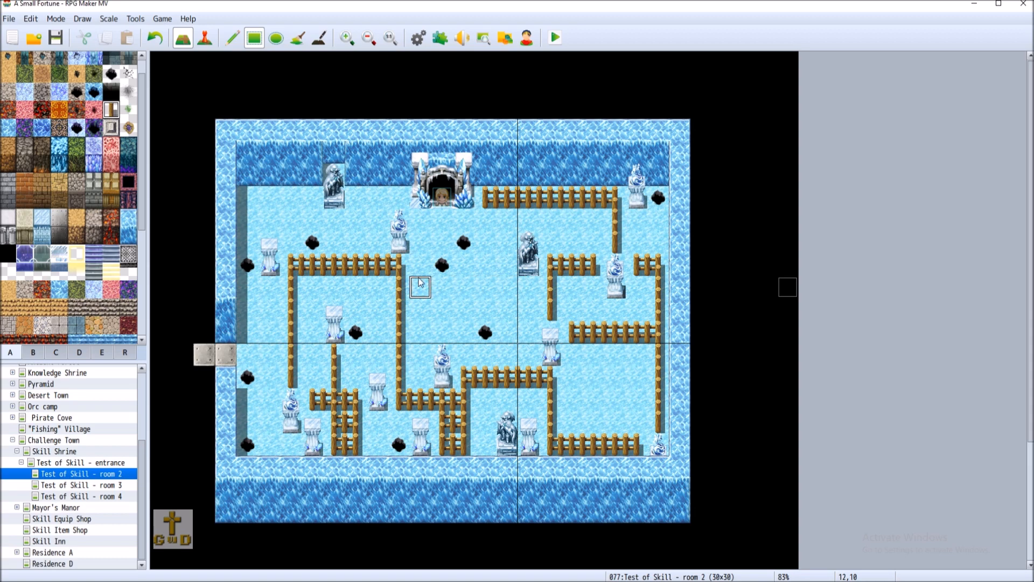
- Copy the existing black hole tile and place holes at 14,10, 20,14, 22,15 and 19,7
right_click(251, 268)
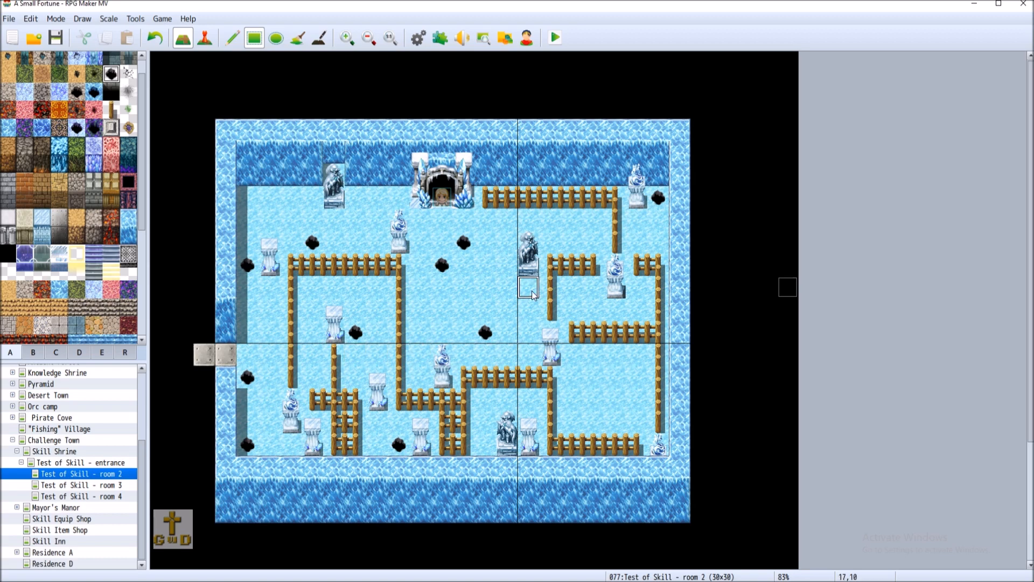
left_click(463, 287)
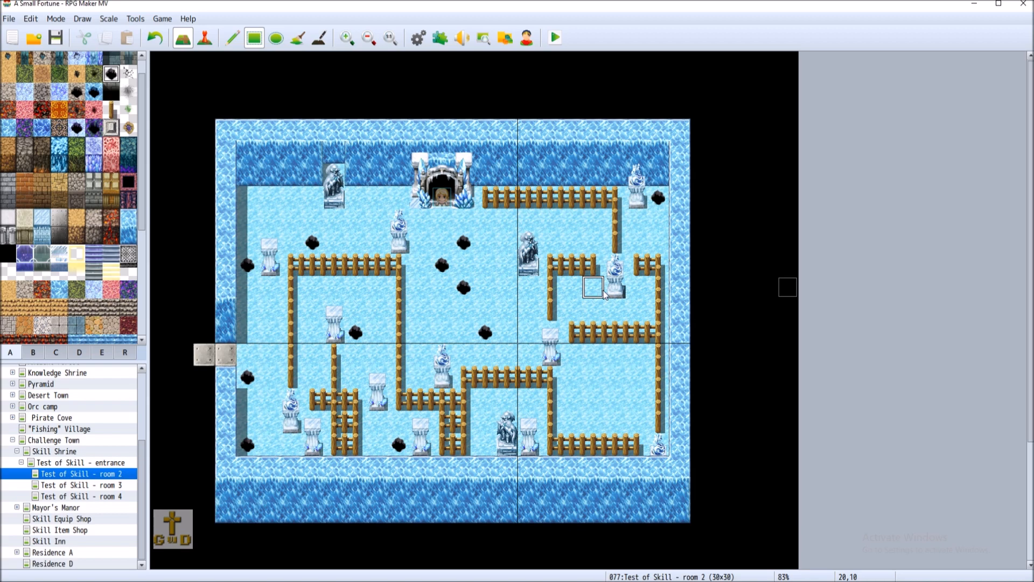
left_click(599, 384)
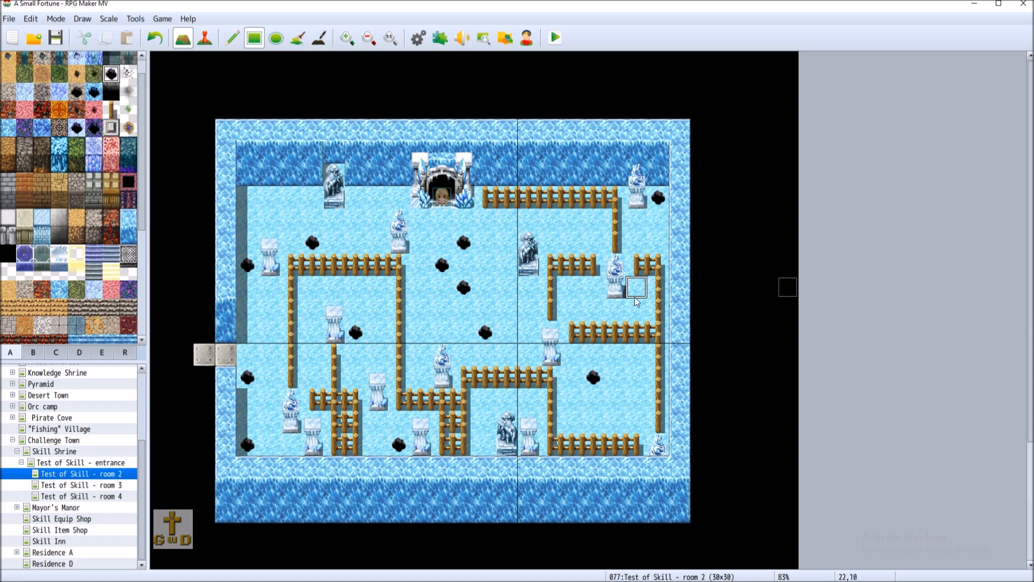
left_click(637, 399)
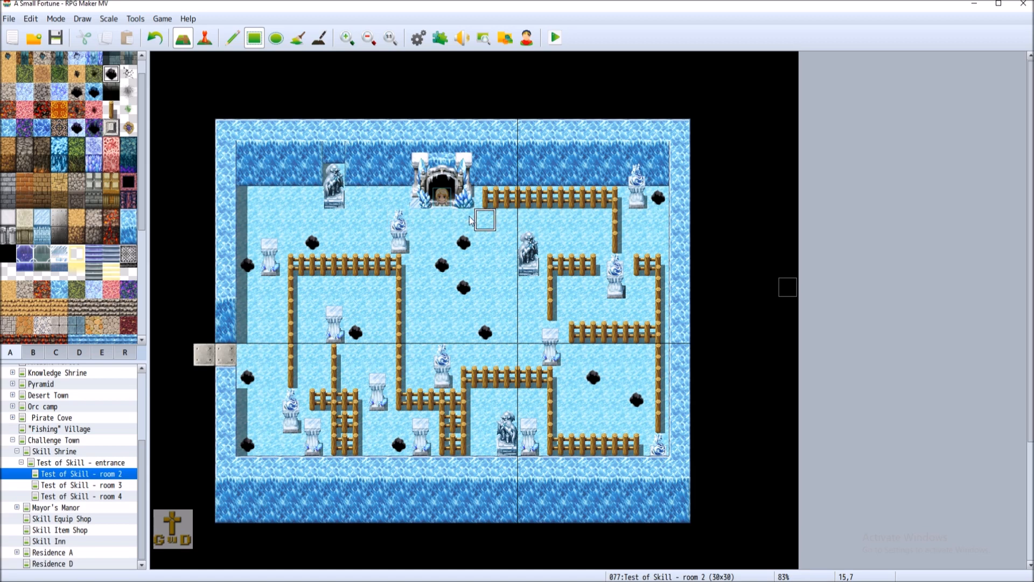
left_click(568, 218)
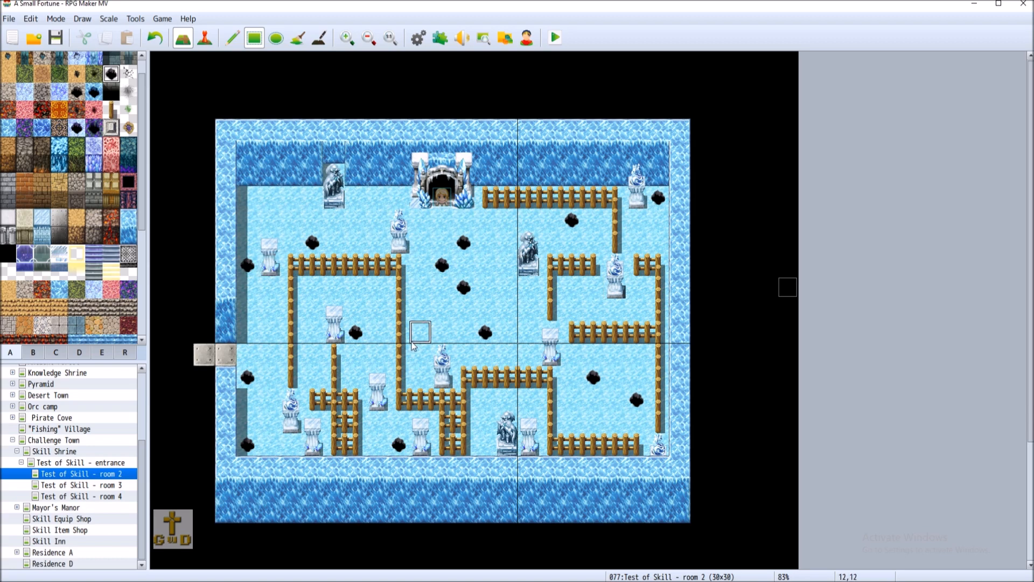
- Replace all the wooden fences in the room with ice floor and save the project
scroll(46, 327, "down", 1)
left_click(44, 327)
mouse_move(291, 377)
left_mouse_down()
mouse_move(294, 264)
mouse_move(323, 264)
mouse_move(377, 274)
mouse_move(398, 290)
mouse_move(393, 379)
mouse_move(449, 402)
mouse_move(462, 447)
mouse_move(468, 377)
left_mouse_up()
mouse_move(539, 388)
left_mouse_down()
mouse_move(555, 446)
mouse_move(627, 451)
mouse_move(662, 425)
mouse_move(658, 337)
mouse_move(587, 335)
mouse_move(656, 336)
mouse_move(654, 277)
mouse_move(658, 288)
left_mouse_up()
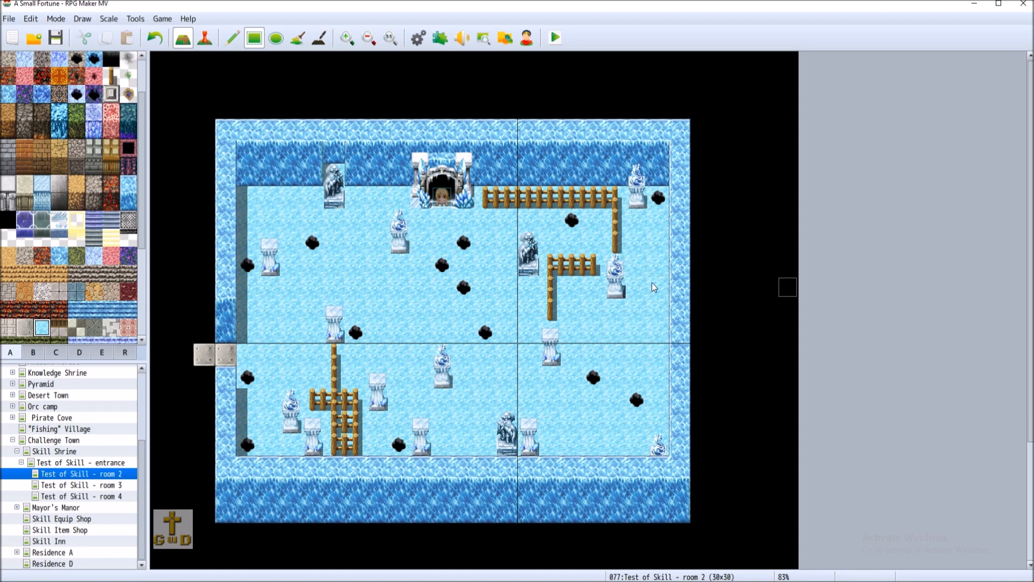
left_click(593, 266)
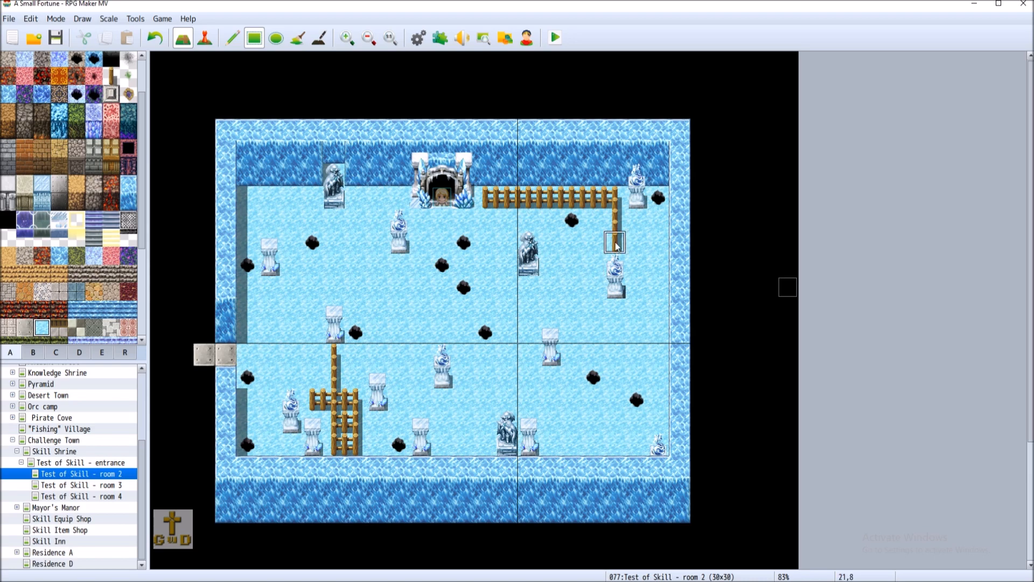
left_click_drag(618, 247, 614, 198)
left_click(55, 38)
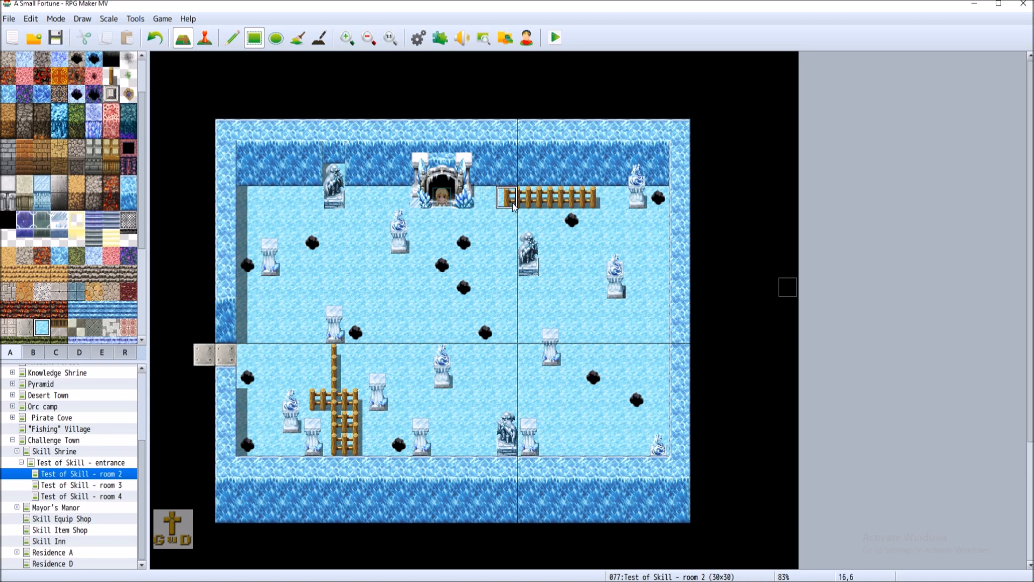
left_click_drag(513, 203, 572, 209)
left_click_drag(334, 352, 343, 442)
mouse_move(355, 397)
left_mouse_down()
mouse_move(355, 425)
mouse_move(334, 399)
mouse_move(312, 400)
left_mouse_up()
left_click(55, 38)
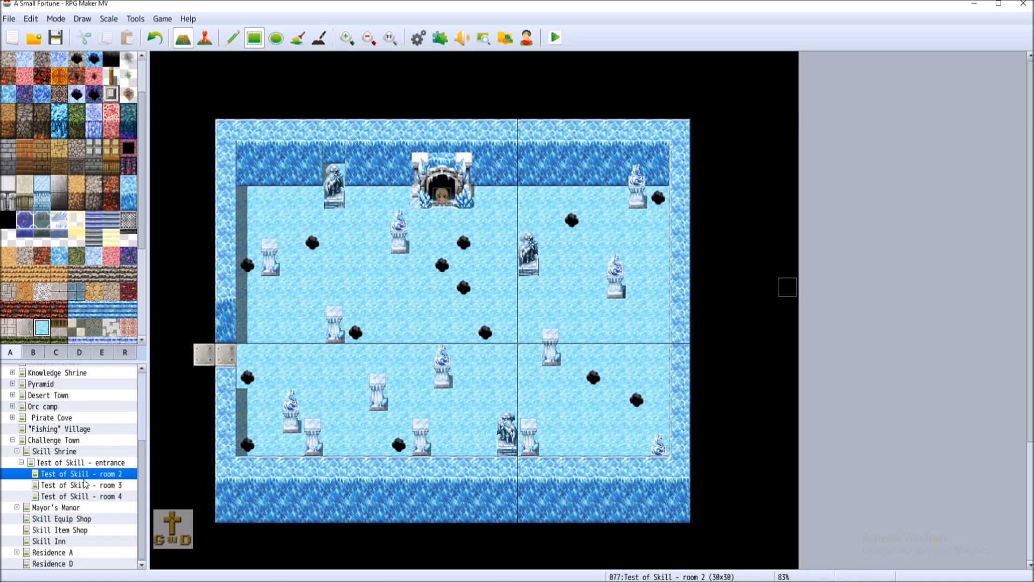
- Paint ice floor over the stone tile at 3,13 and extend the stone floor west to 1,13 and 0,13
left_click(221, 360)
left_click(29, 334)
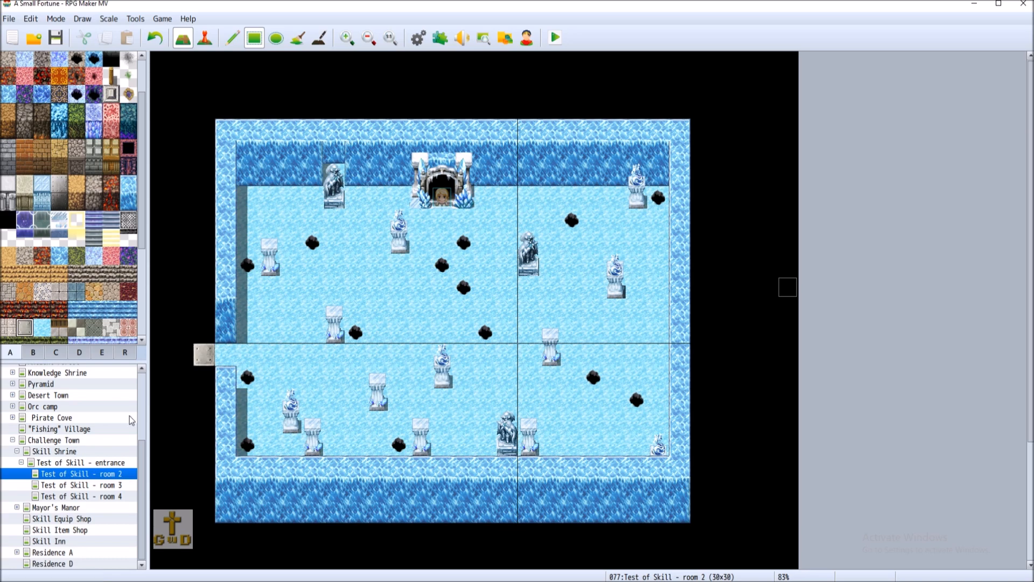
left_click(182, 354)
left_click(161, 354)
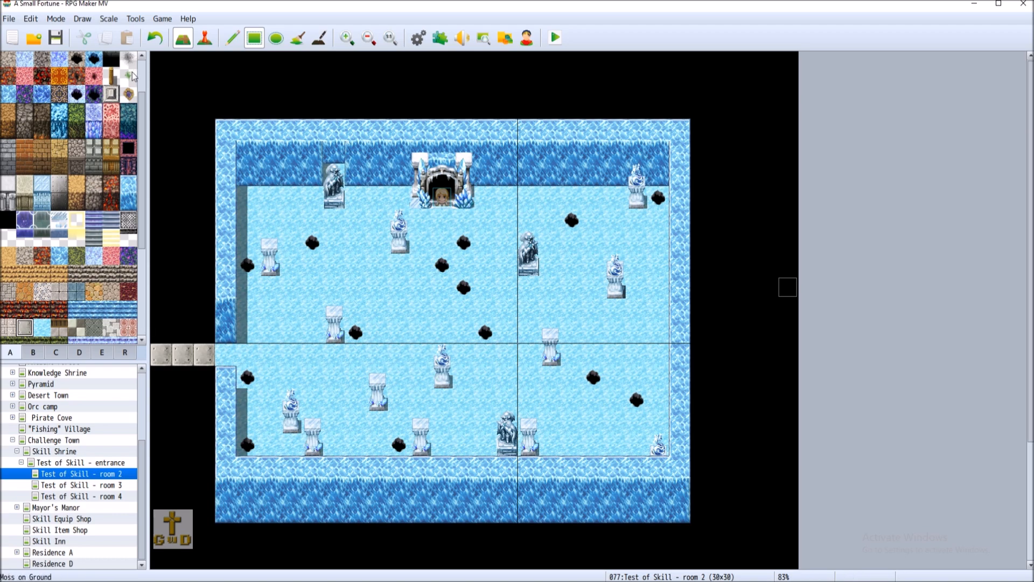
- Place an open ice cave entrance at 0,10 to 2,12, directly north of the stone floor outside the west exit
scroll(93, 178, "up", 3)
left_click(111, 85)
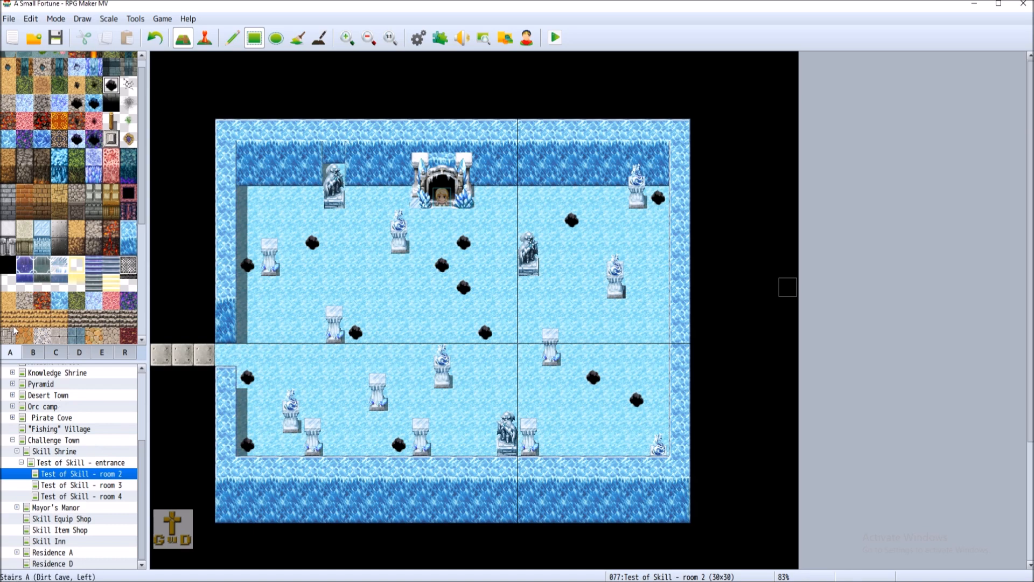
left_click(62, 351)
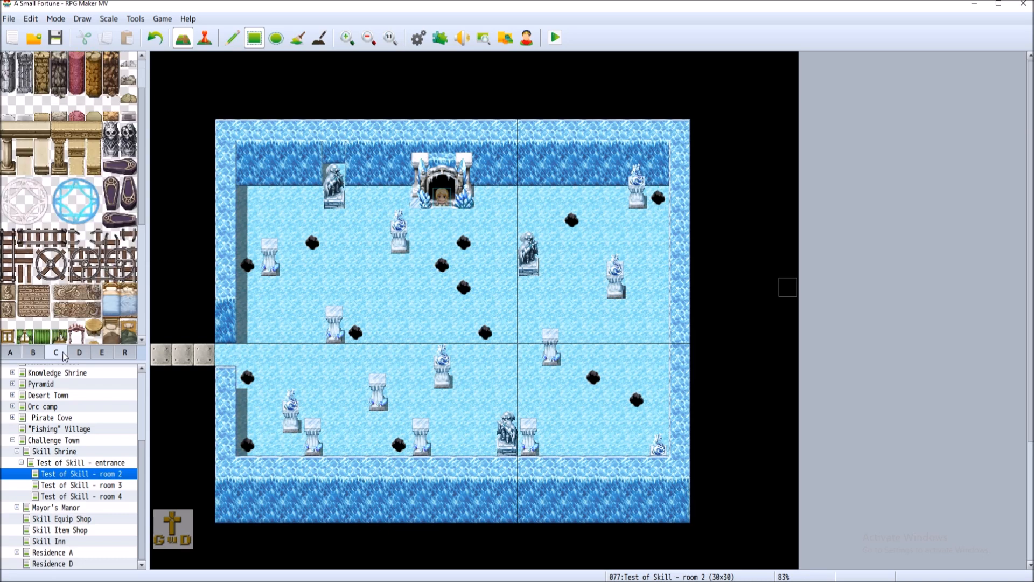
left_click(86, 355)
left_click_drag(58, 105, 95, 136)
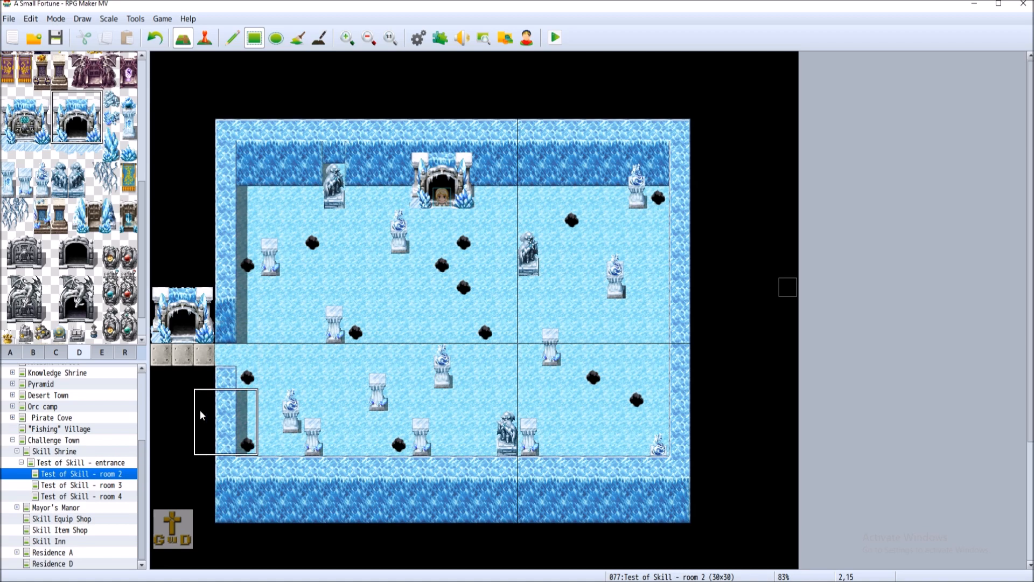
- Enclose the west alcove with ice wall tops on rows 9 and 14 and ice wall faces on rows 15 to 16, columns 0 to 2
left_click(9, 354)
left_click(128, 229)
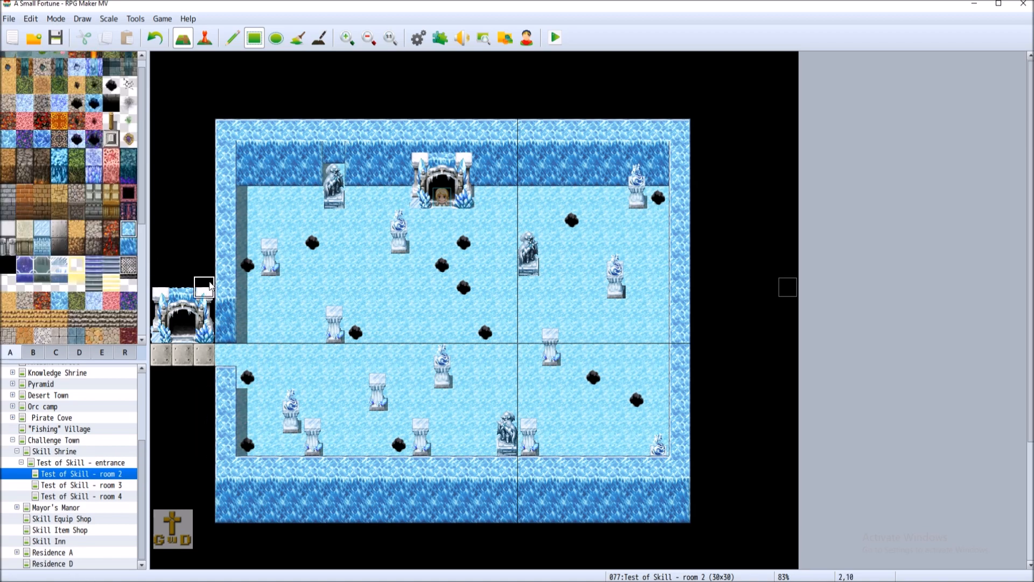
left_click_drag(207, 265, 160, 265)
left_click(205, 383)
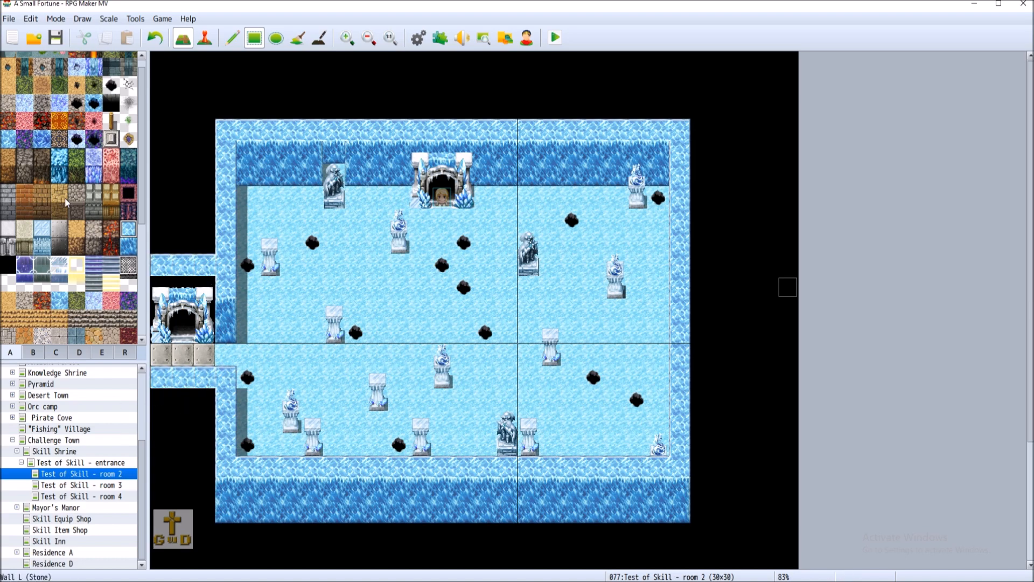
left_click(128, 247)
mouse_move(173, 412)
left_mouse_down()
mouse_move(161, 415)
mouse_move(205, 420)
left_mouse_up()
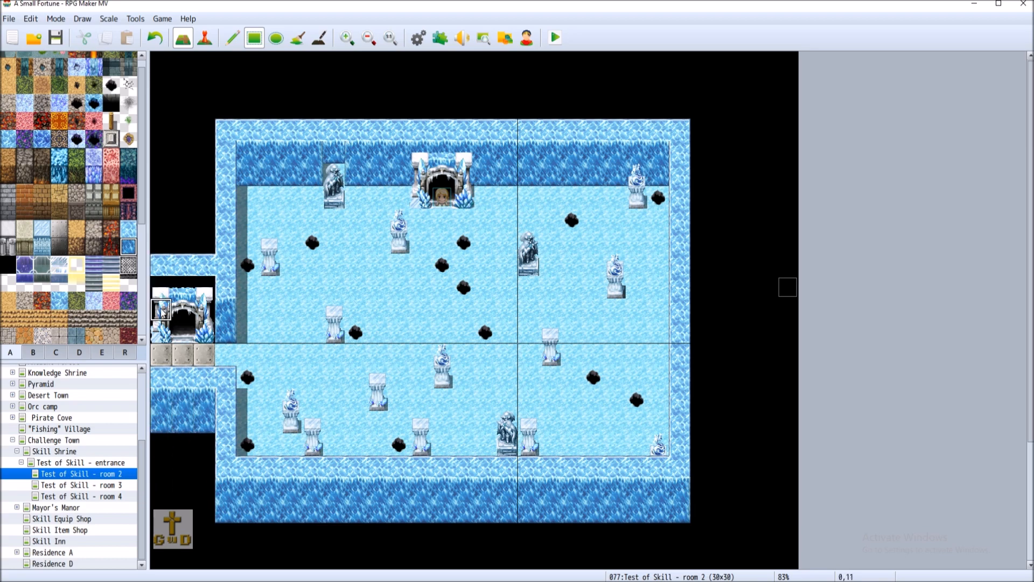